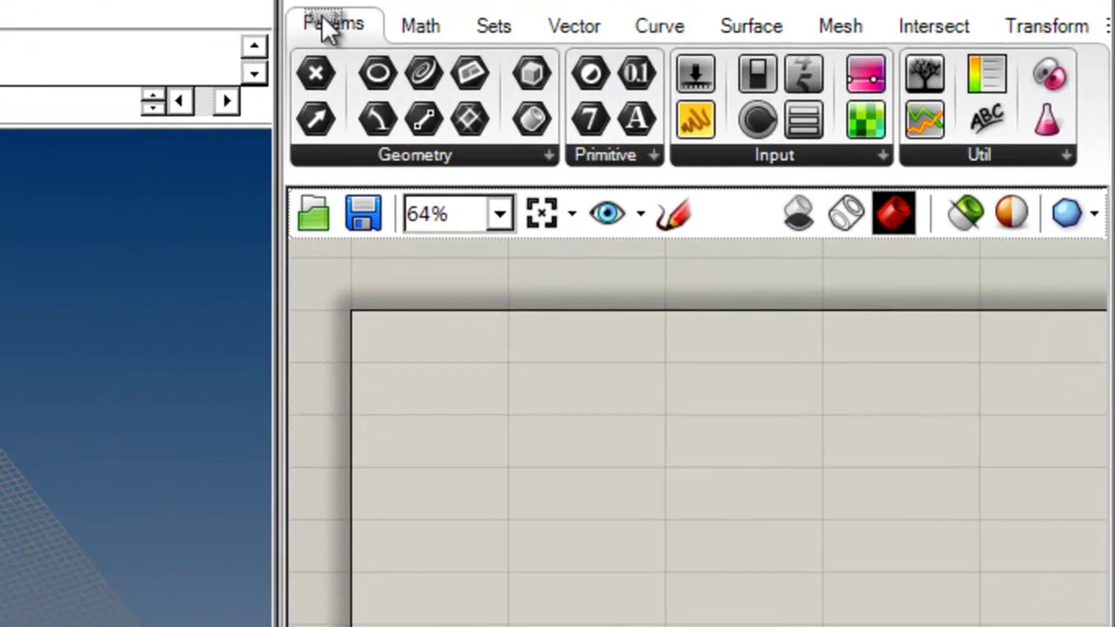
Add a Gene List component near the canvas's upper-left corner and enlarge it until all ten genes, 0 to 9, fit
left_click(1065, 157)
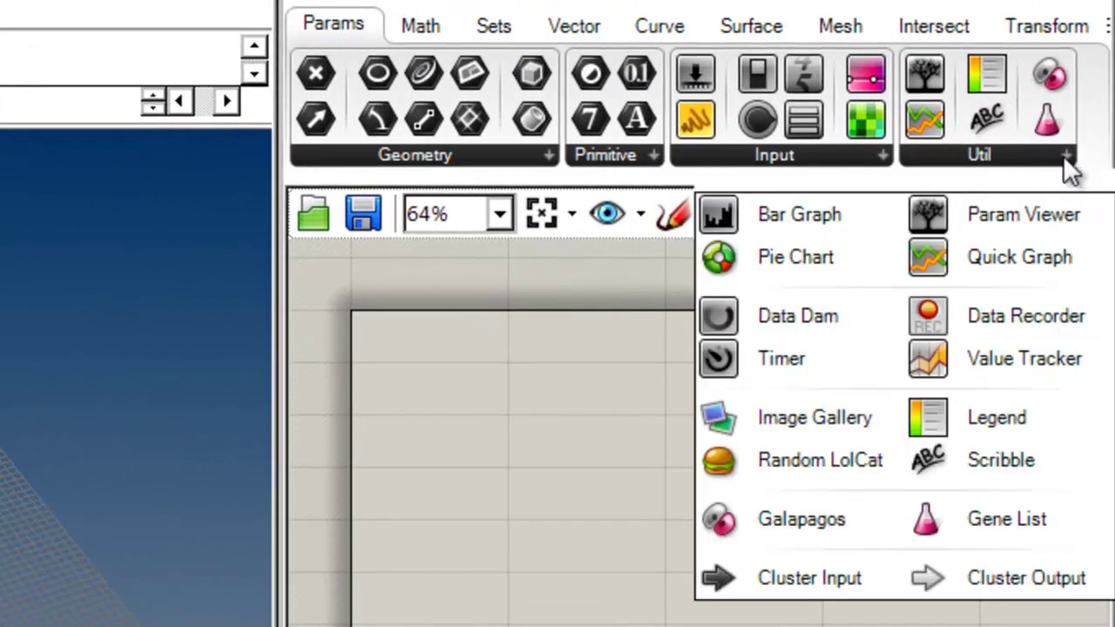
left_click_drag(966, 517, 488, 469)
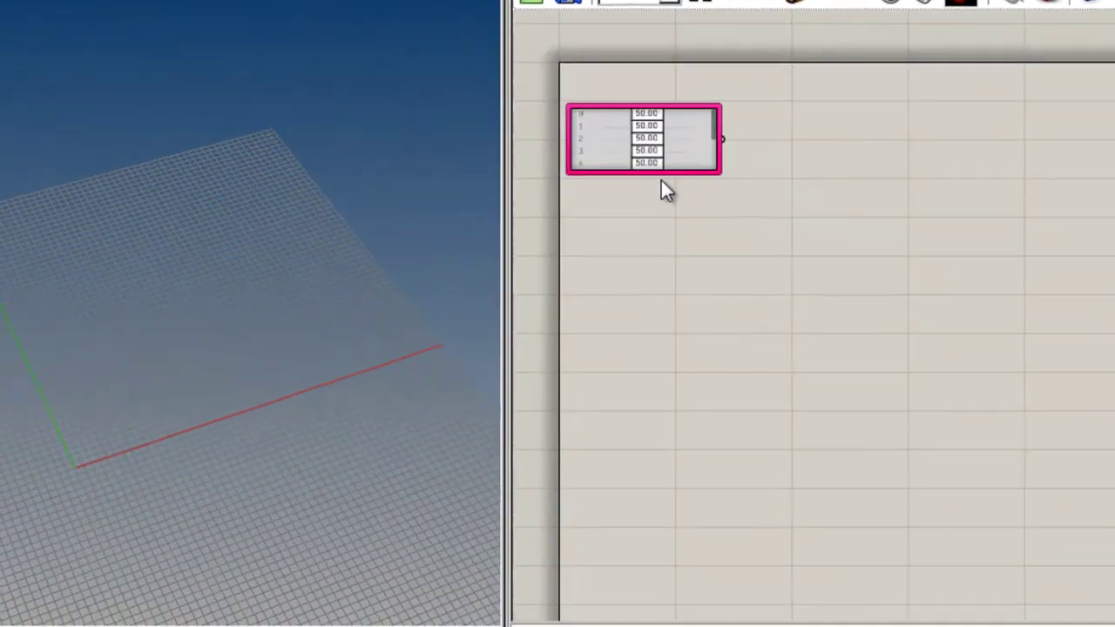
left_click_drag(689, 139, 698, 155)
left_click(622, 107)
scroll(615, 108, "up", 4)
right_click_drag(751, 453, 770, 465)
scroll(915, 370, "up", 1)
scroll(922, 381, "down", 2)
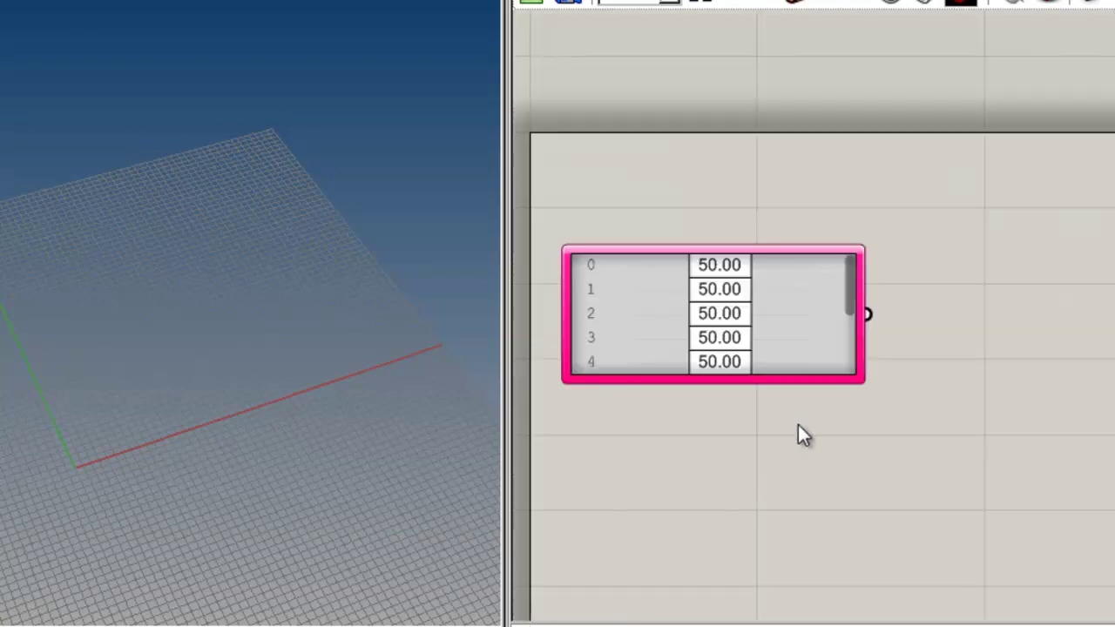
left_click_drag(856, 377, 906, 568)
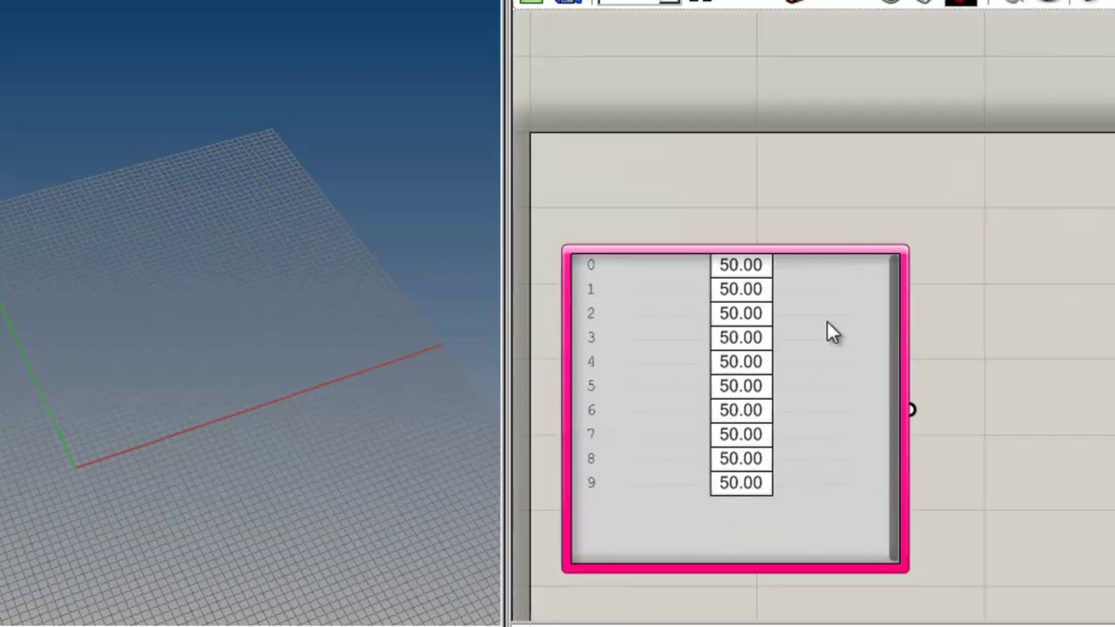
Randomize the gene values once by 1% and twice by 100%
right_click(828, 327)
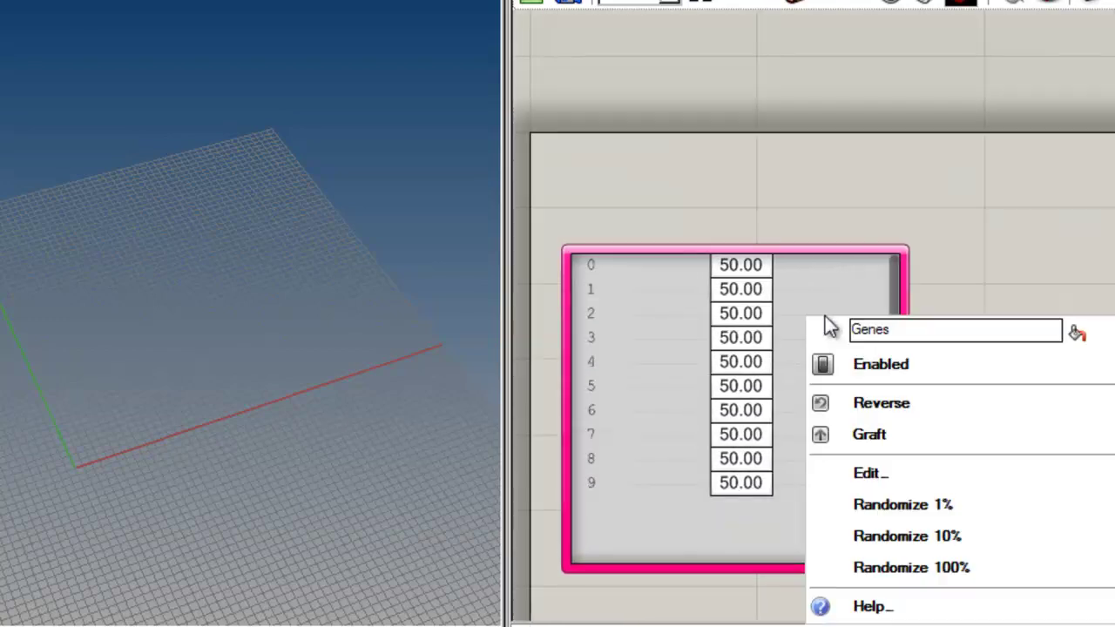
left_click(954, 512)
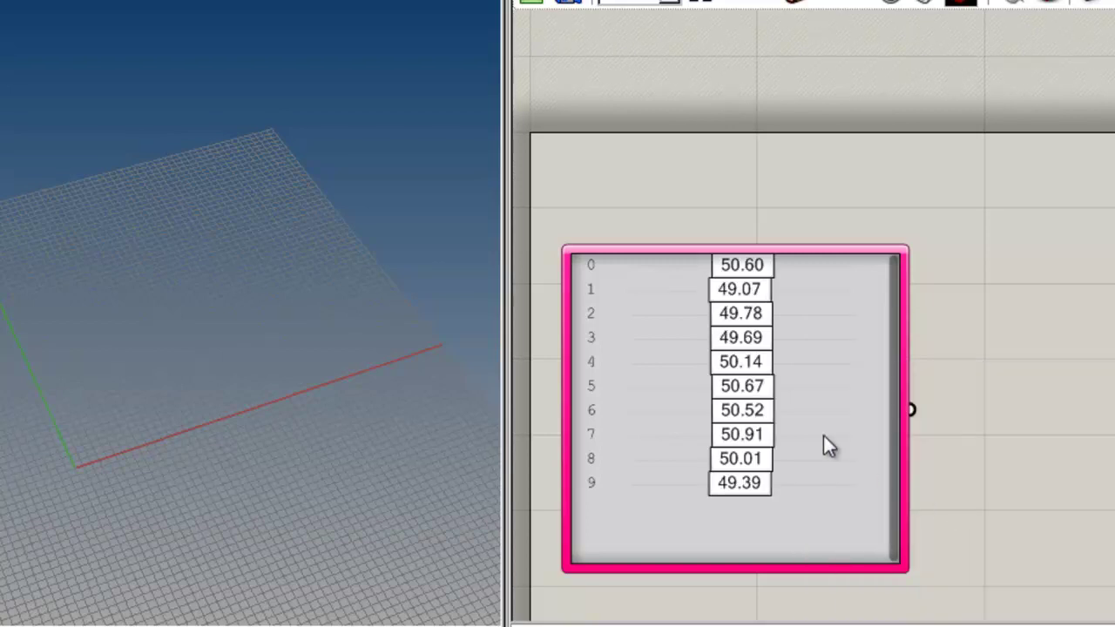
right_click(822, 364)
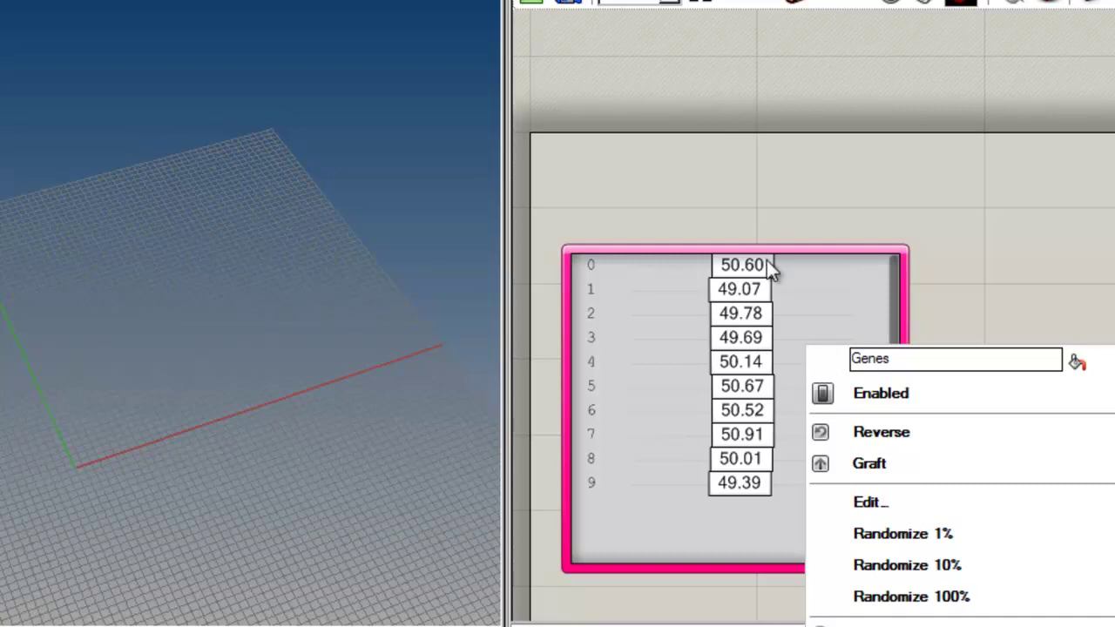
left_click(1001, 601)
right_click(821, 332)
left_click(954, 580)
Move the gene list slightly upward on the canvas and randomize its values by 100% two more times
left_click_drag(856, 320, 863, 253)
right_click(803, 312)
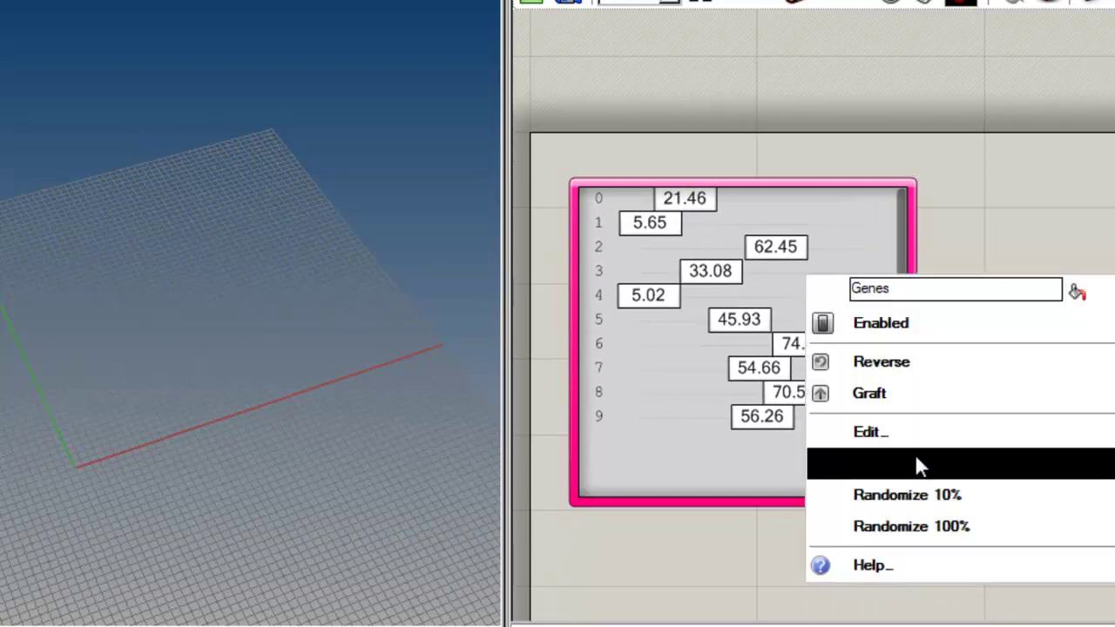
left_click(926, 533)
right_click(864, 432)
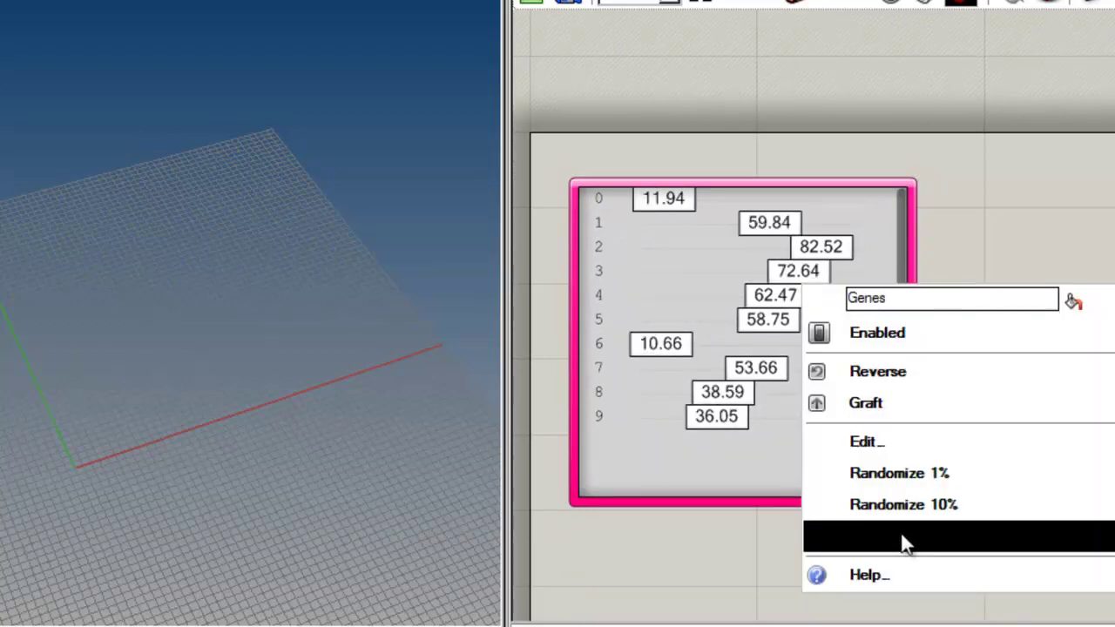
left_click(902, 537)
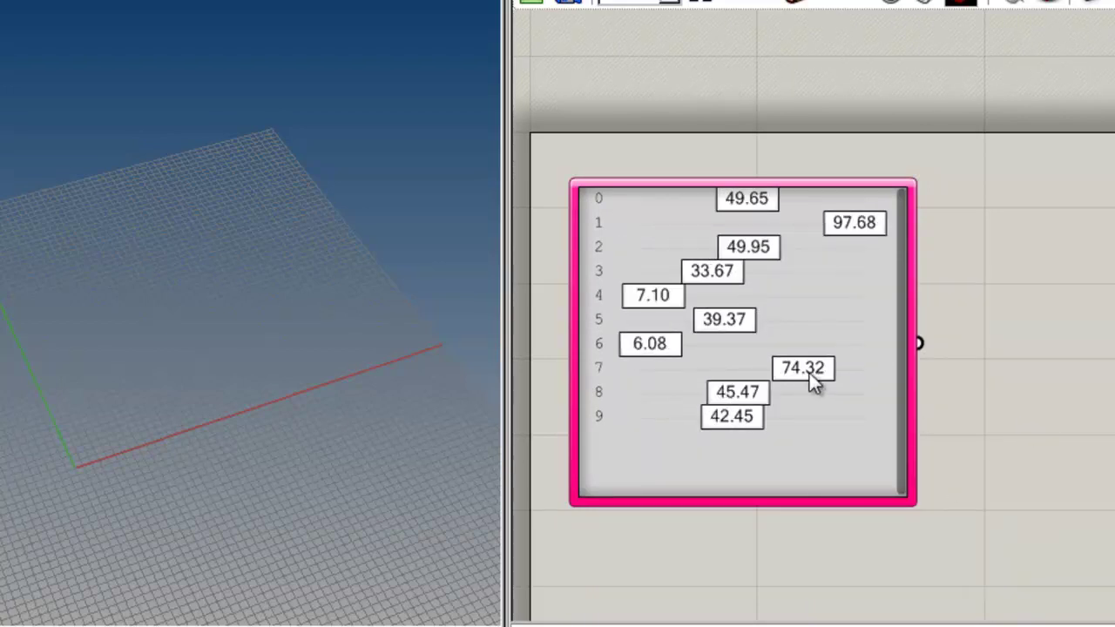
Adjust genes 0, 1, 2 and 7 to 56.92, 85.37, 59.46 and 76.56, and randomize the whole list by 100%
mouse_move(802, 375)
left_mouse_down()
mouse_move(772, 382)
mouse_move(809, 381)
left_mouse_up()
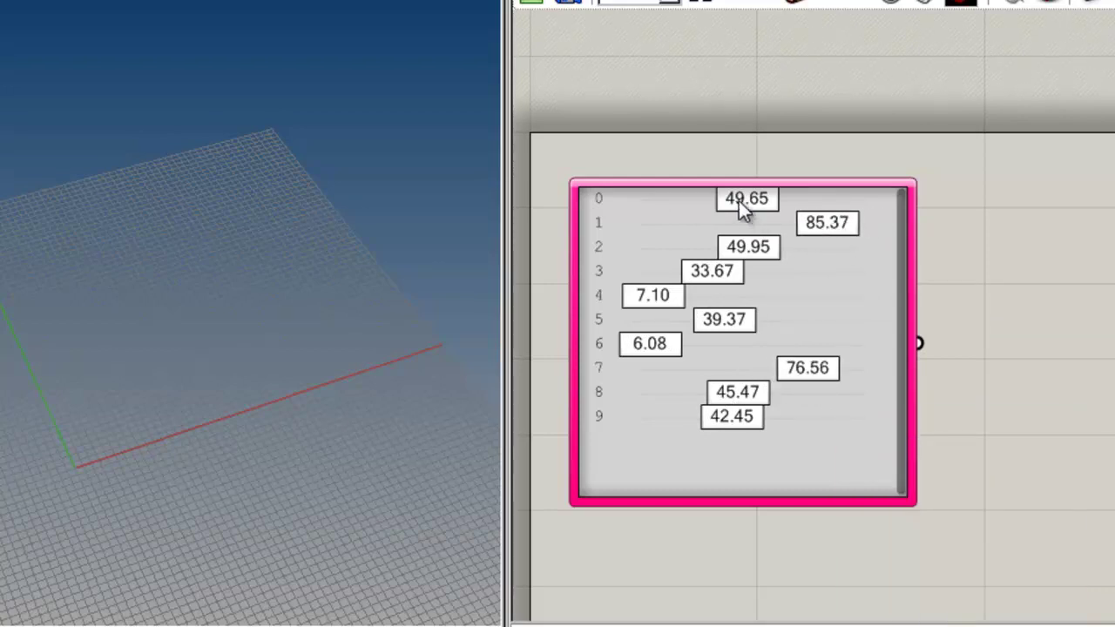
right_click(856, 288)
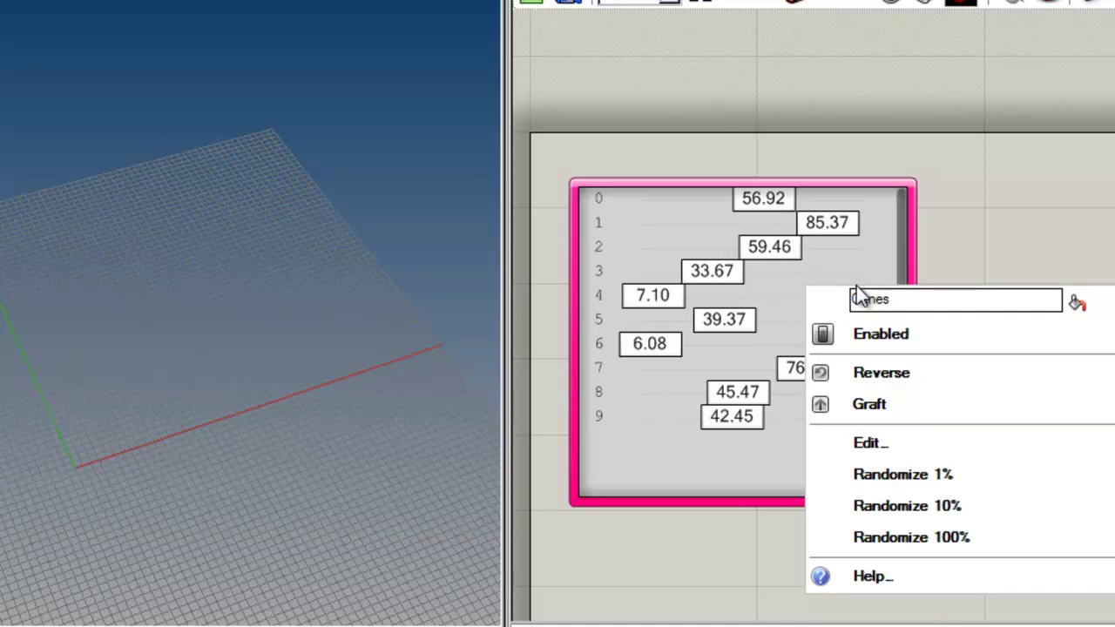
left_click(951, 536)
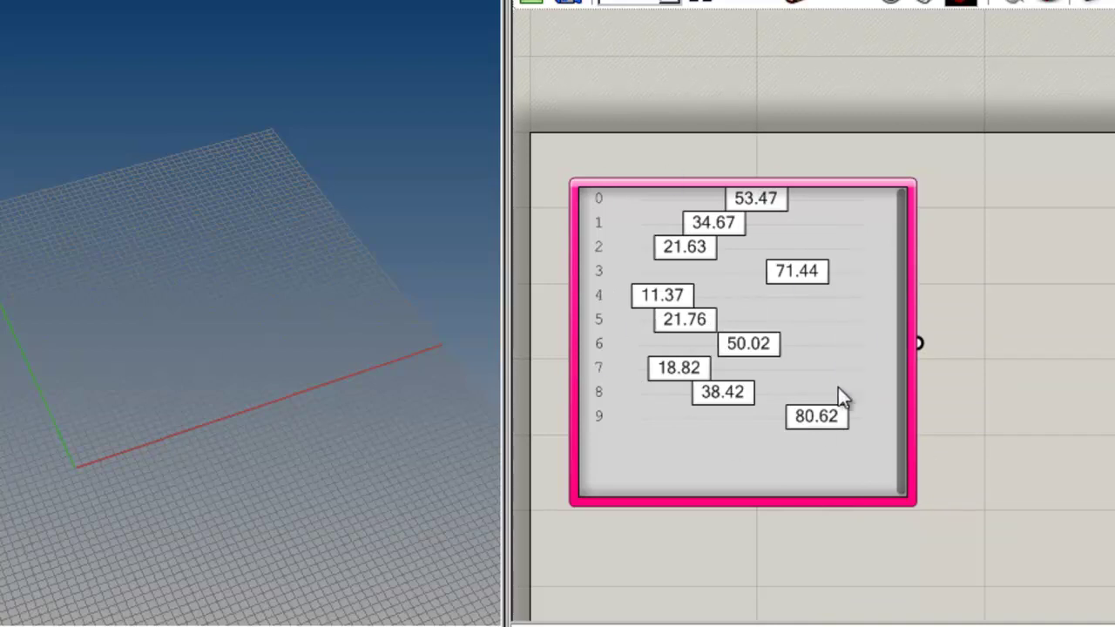
Move the gene list lower on the canvas to leave free space above it
left_click_drag(856, 503, 858, 459)
left_click_drag(847, 332, 839, 409)
mouse_move(866, 547)
left_mouse_down()
mouse_move(869, 534)
mouse_move(869, 545)
left_mouse_up()
left_click_drag(870, 455, 868, 508)
left_click(944, 452)
scroll(946, 440, "down", 4)
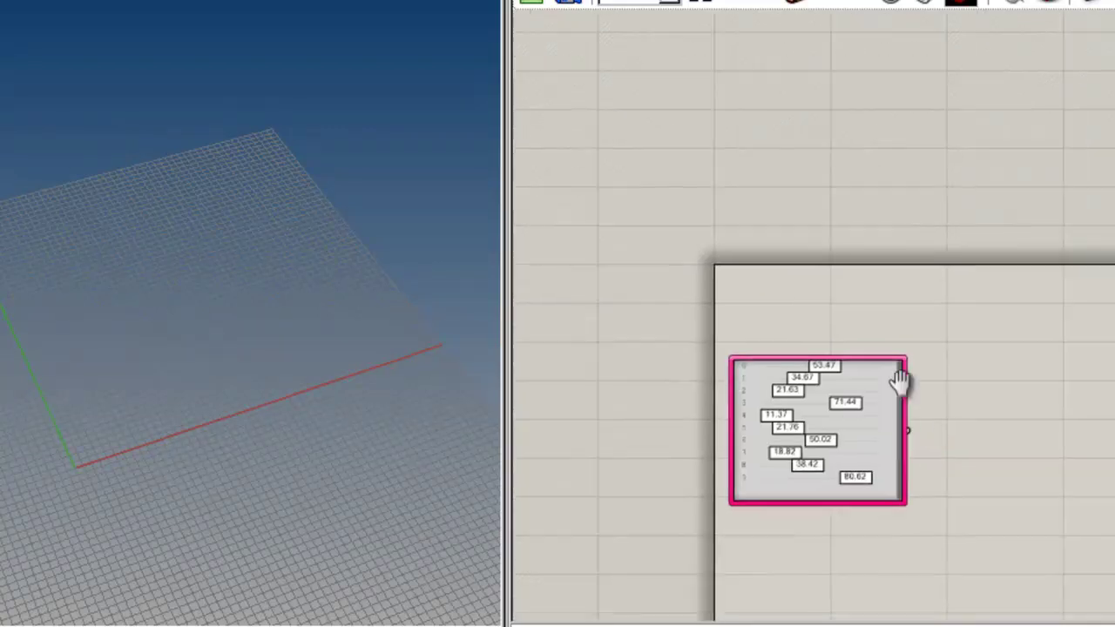
right_click_drag(946, 438, 877, 351)
left_click_drag(816, 359, 843, 490)
left_click(948, 470)
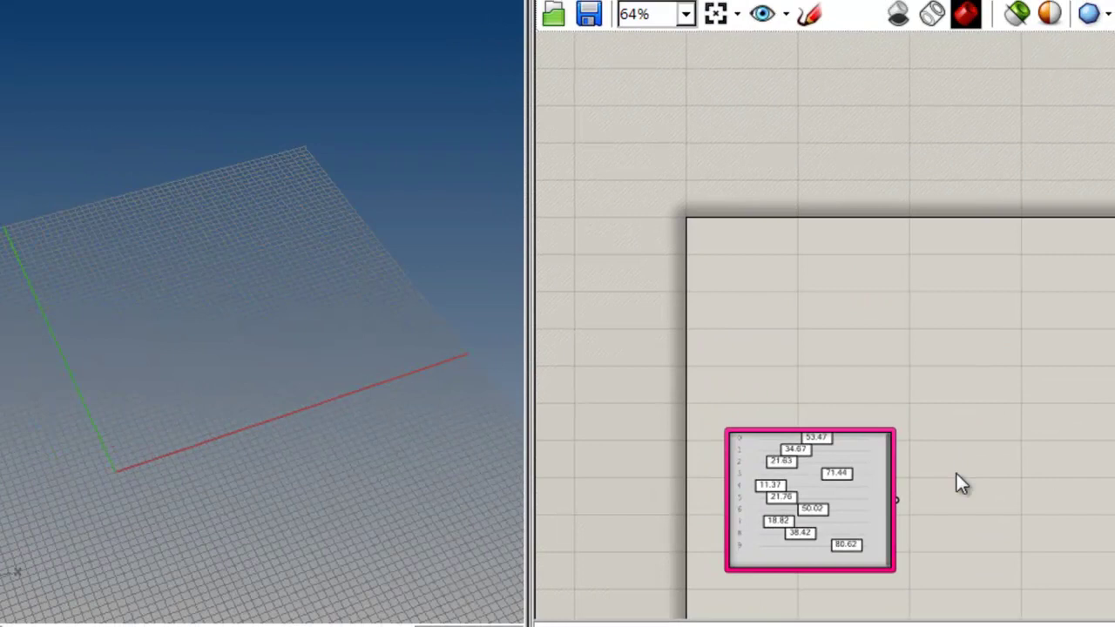
right_click_drag(955, 473, 880, 409)
right_click_drag(895, 327, 844, 238)
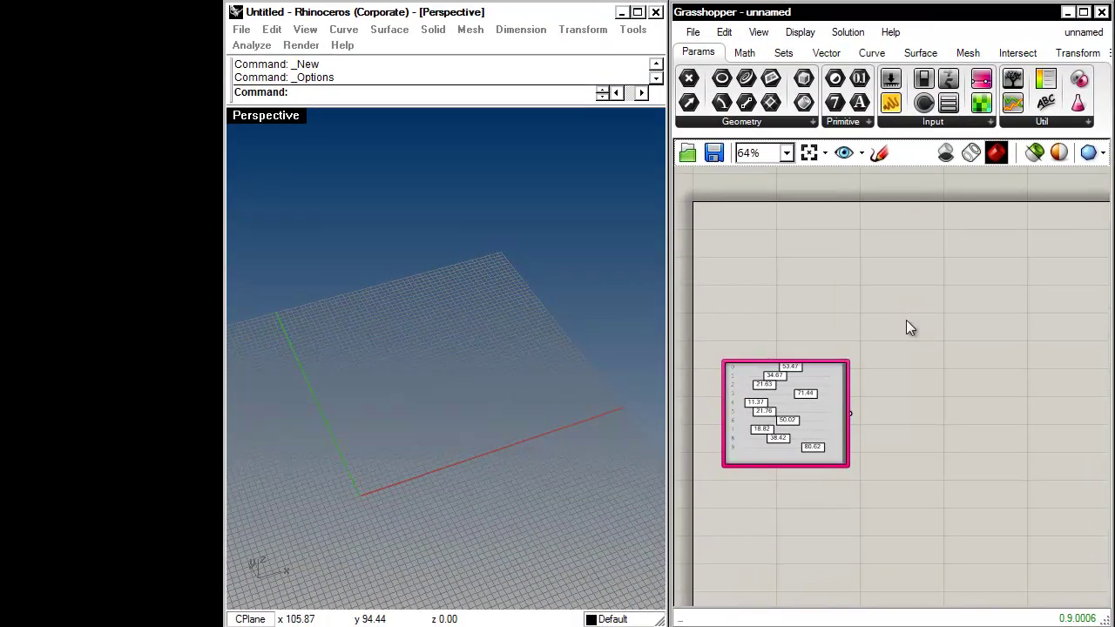
Place a Random sequence component on the canvas above the gene list
left_click(783, 54)
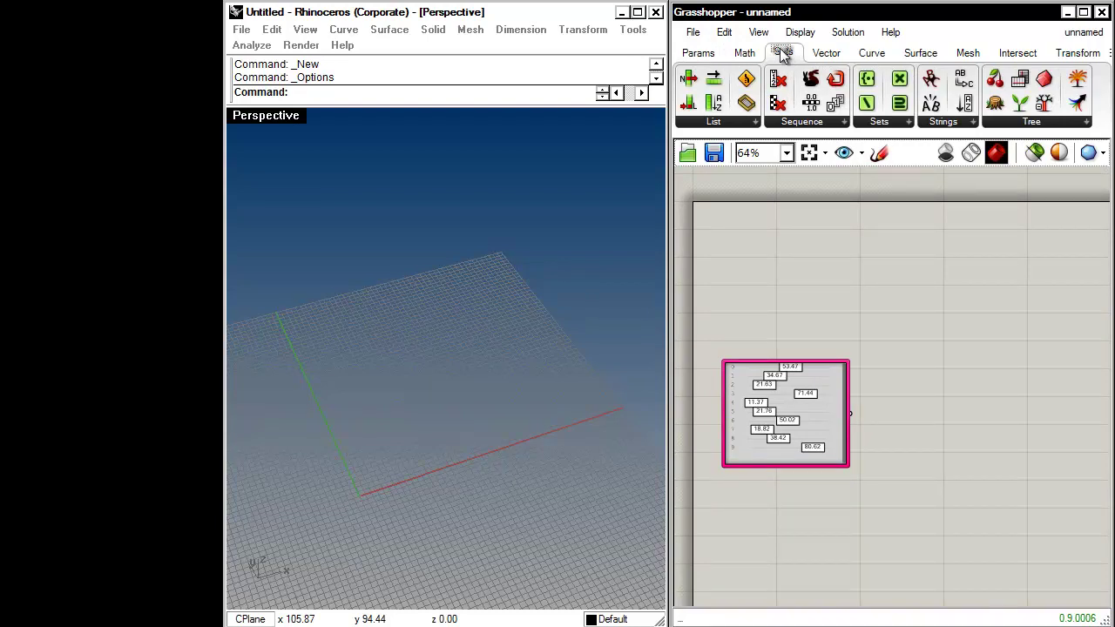
left_click(847, 124)
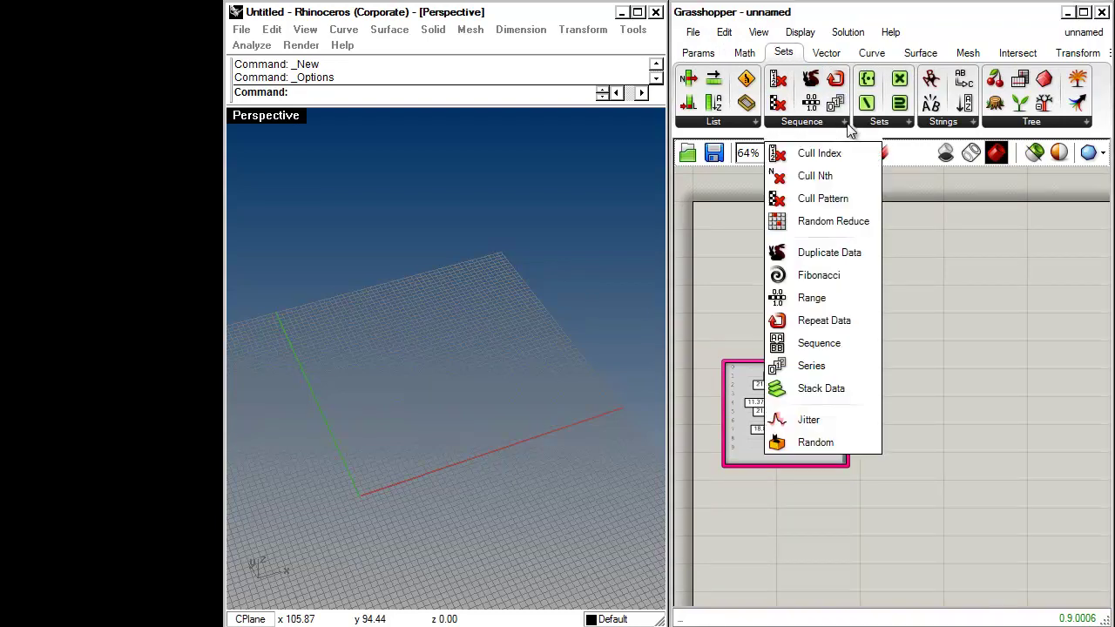
left_click(812, 445)
left_click(821, 228)
left_click_drag(824, 237, 829, 266)
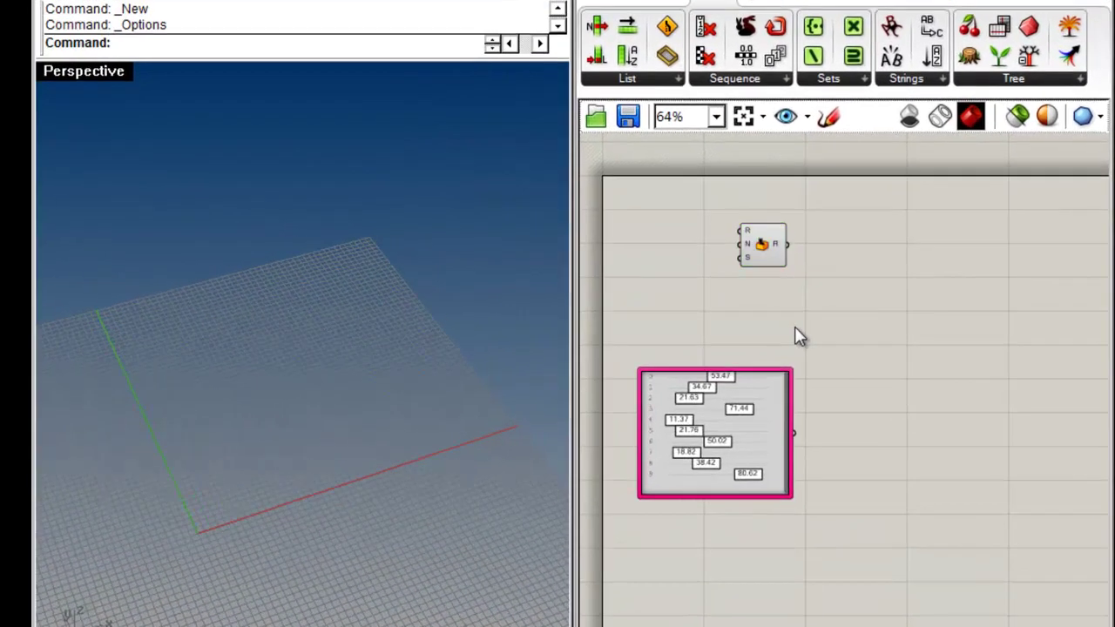
Examine the descriptions and default values of the Random component's range, number and seed inputs
scroll(726, 259, "up", 5)
left_click(817, 322)
left_click(764, 269)
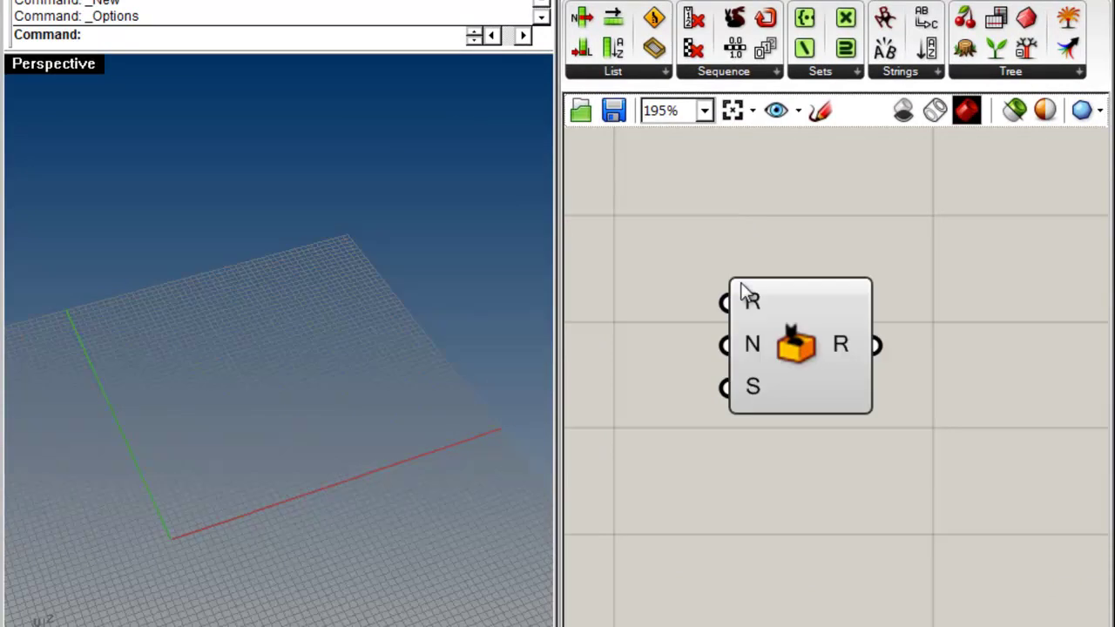
mouse_move(748, 299)
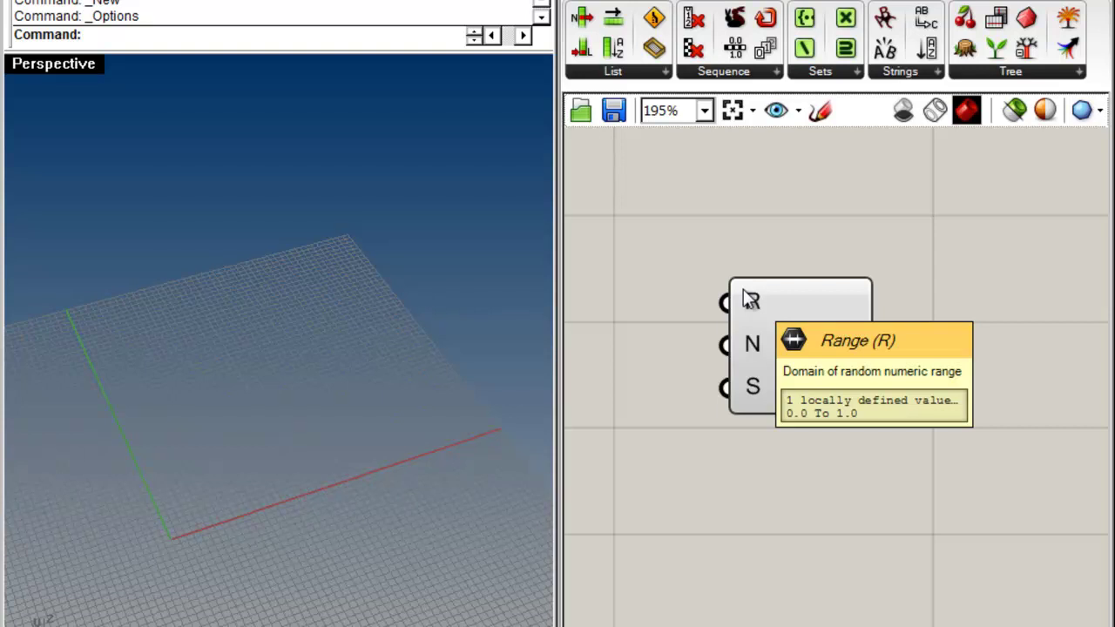
mouse_move(747, 339)
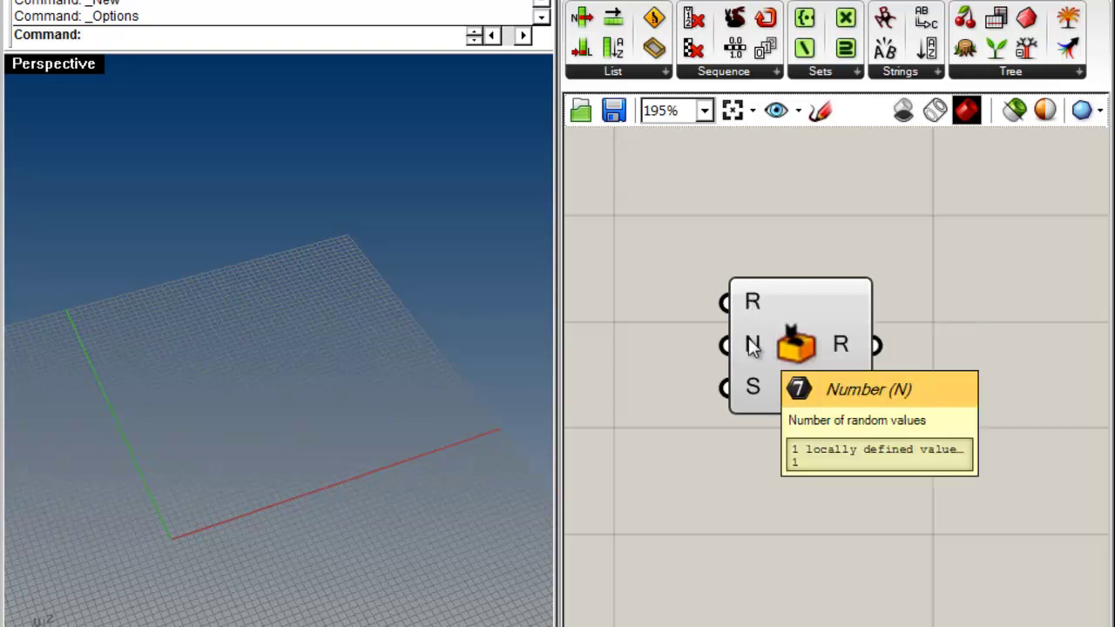
mouse_move(753, 391)
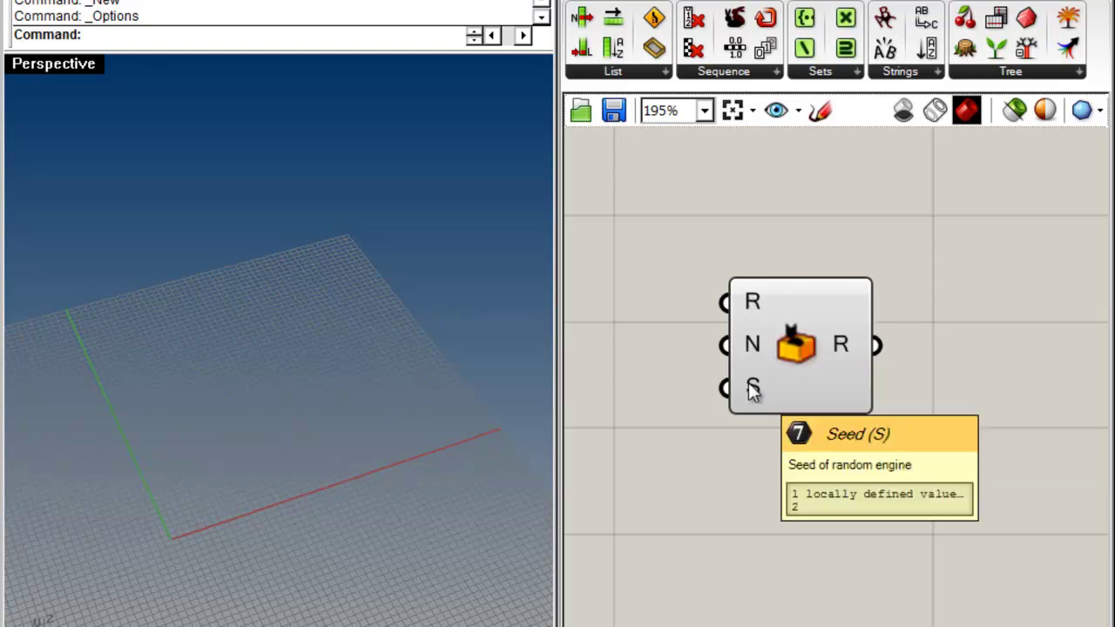
right_click_drag(723, 338, 773, 328)
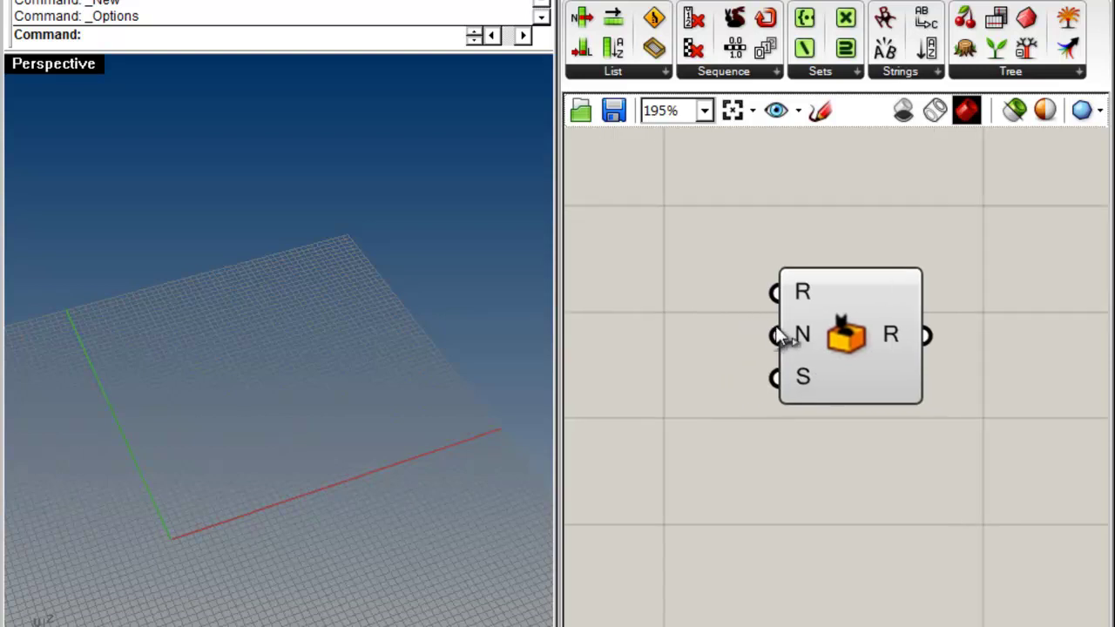
Shift the Random component aside, add a panel next to it, and connect the random output to the panel
left_click_drag(842, 331, 888, 335)
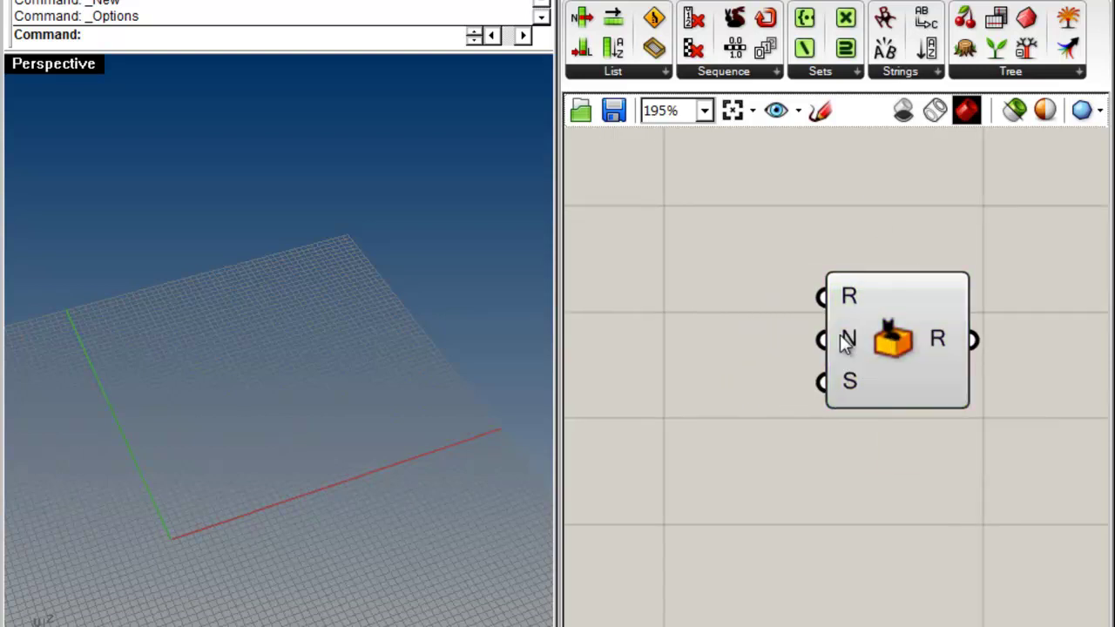
scroll(568, 335, "down", 2)
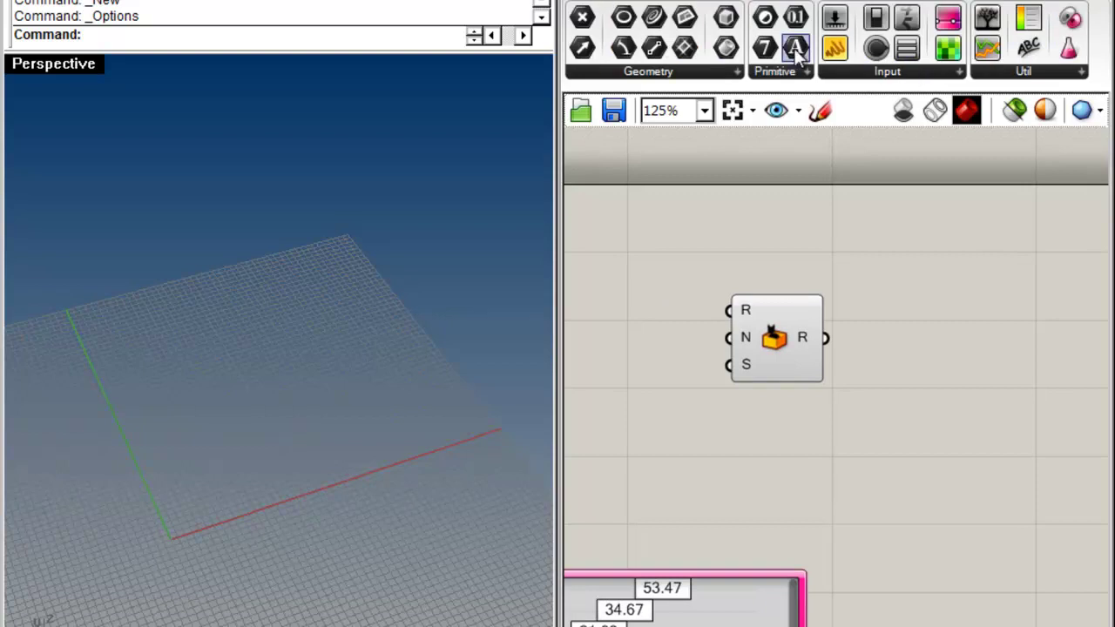
left_click_drag(833, 47, 945, 344)
left_click_drag(826, 338, 946, 339)
scroll(930, 308, "up", 4)
scroll(931, 322, "down", 5)
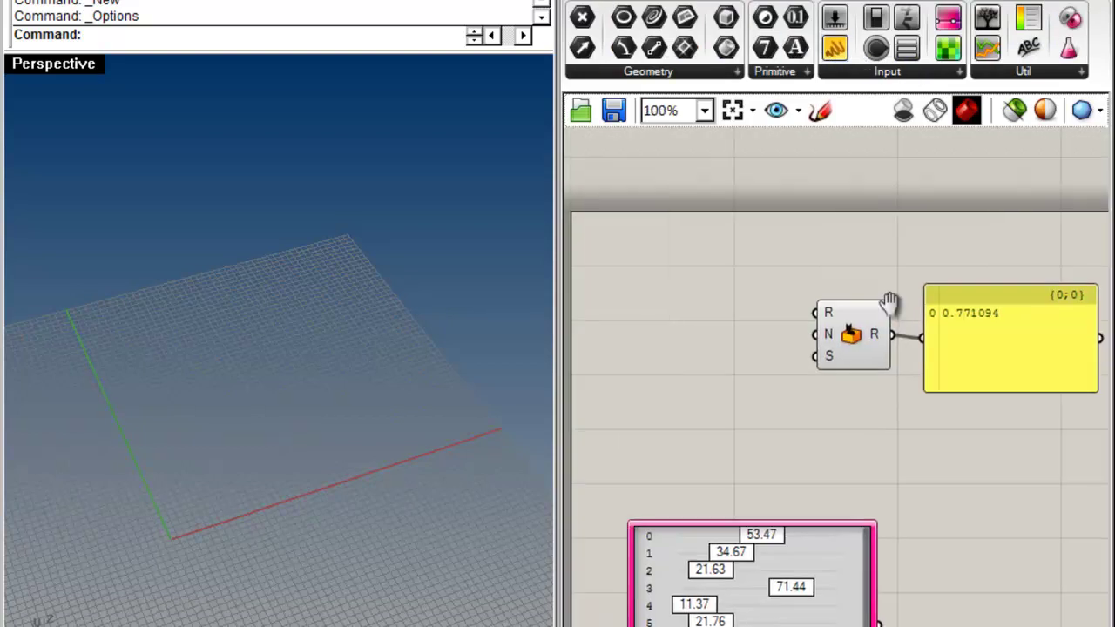
Create a number slider with value 10 and connect it to the Random component's number input (N)
double_click(691, 335)
key("Return")
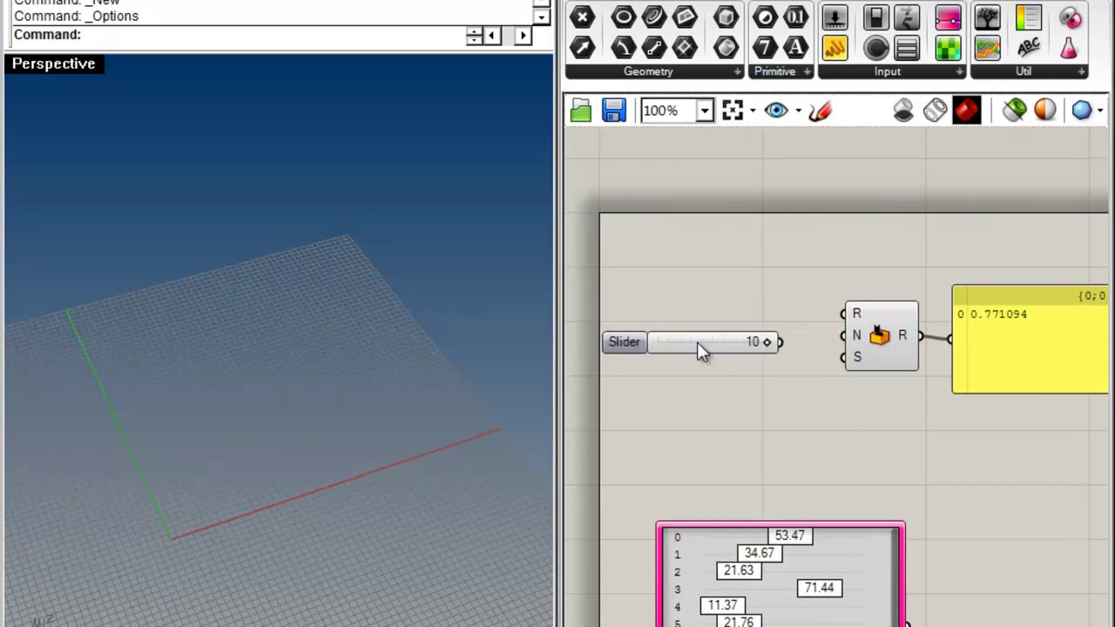
left_click_drag(838, 331, 838, 333)
right_click_drag(818, 451, 765, 438)
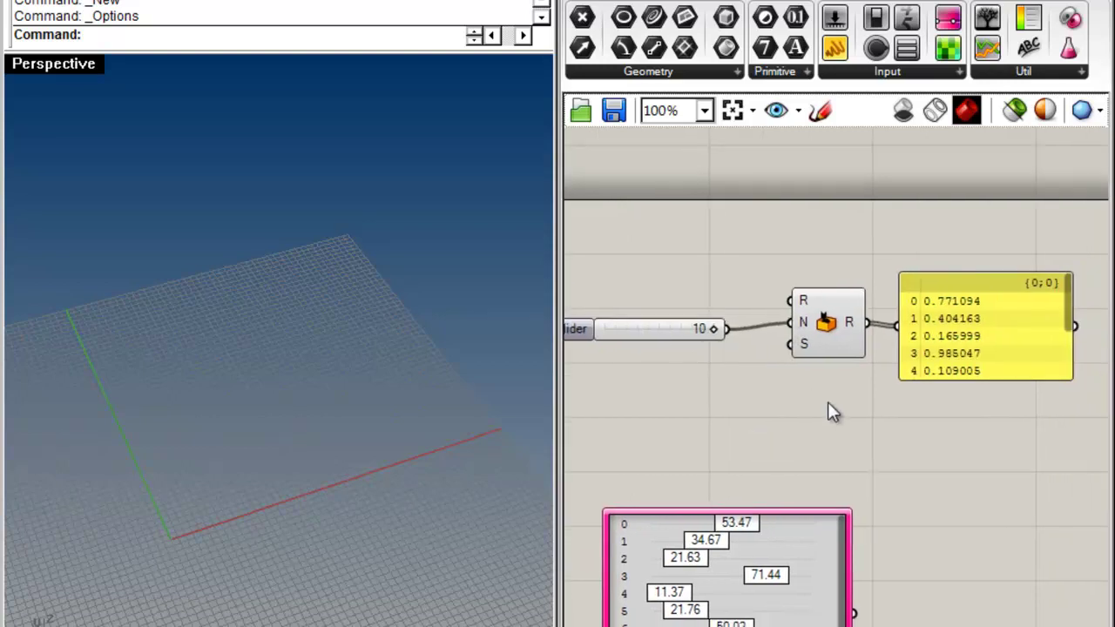
Enlarge the output panel so that all ten random values fit, and reposition it beside the Random component
left_click_drag(1036, 383, 1038, 473)
left_click_drag(1018, 409, 1034, 363)
left_click(821, 461)
Duplicate the 10 slider above the original, connect the copy to Random's range input (R), and check the resulting domain
scroll(803, 288, "up", 5)
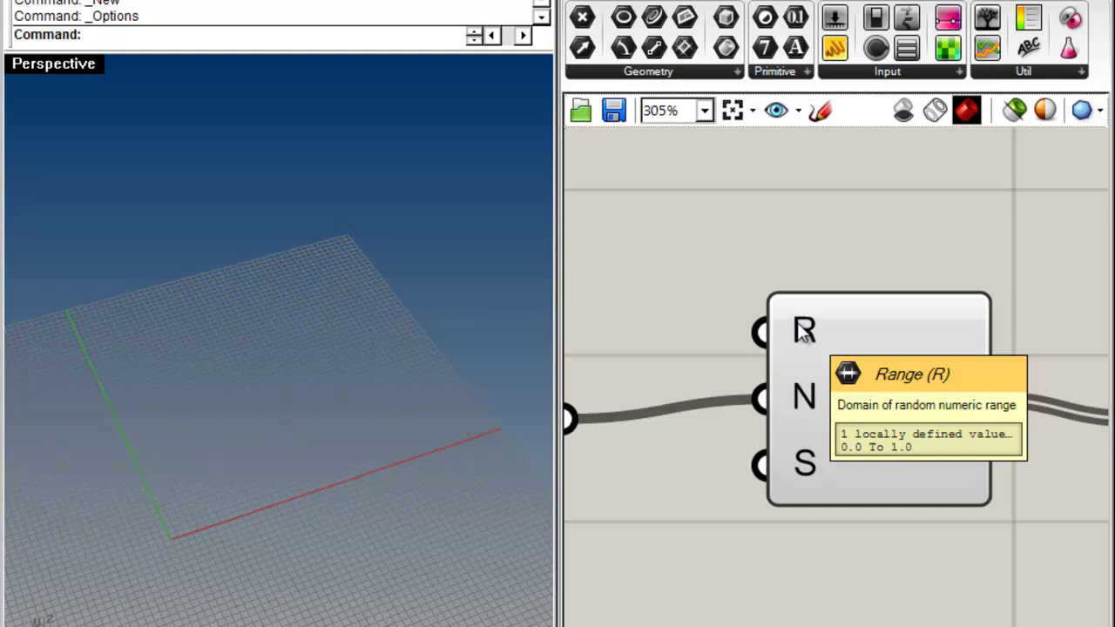
right_click_drag(740, 231, 831, 234)
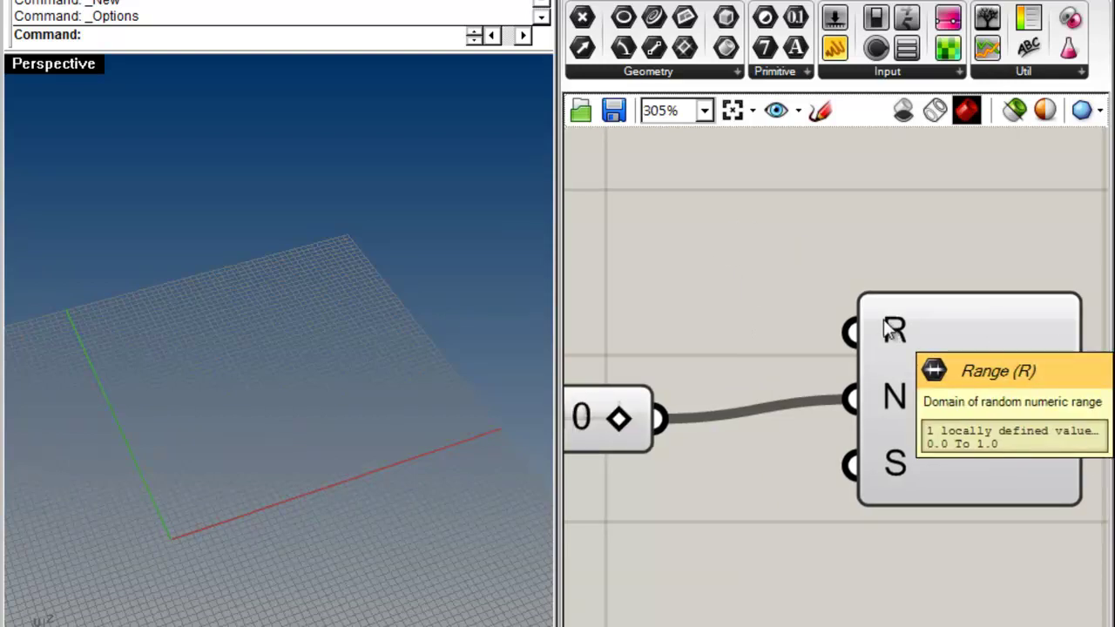
scroll(893, 329, "down", 3)
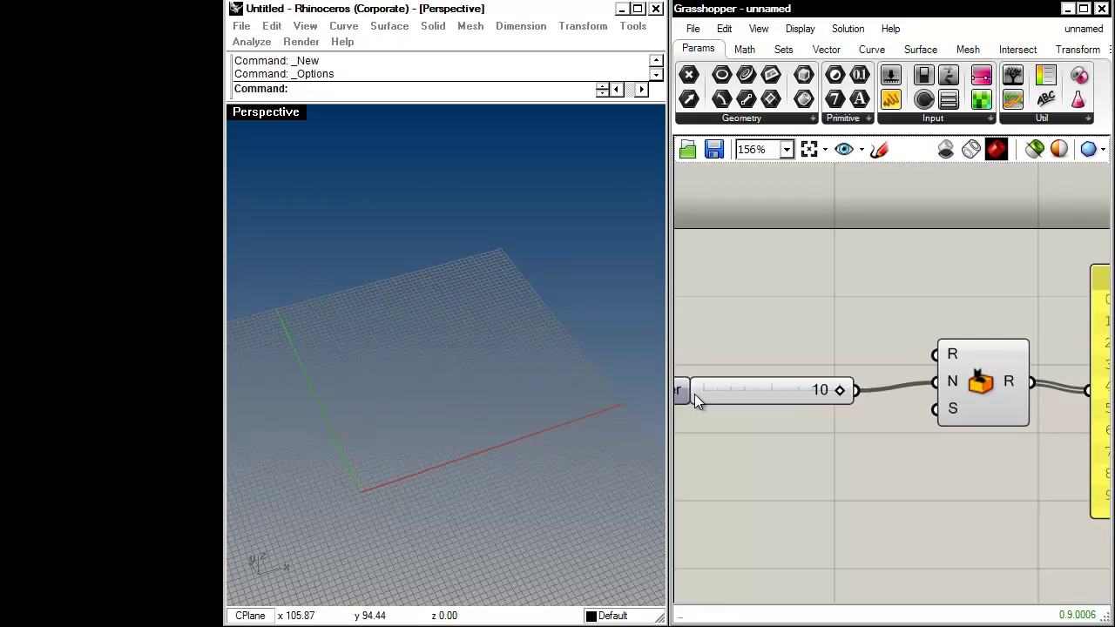
left_click_drag(574, 409, 587, 392)
left_click_drag(690, 375, 698, 336, "alt")
right_click_drag(895, 302, 922, 300)
left_click_drag(902, 333, 961, 351)
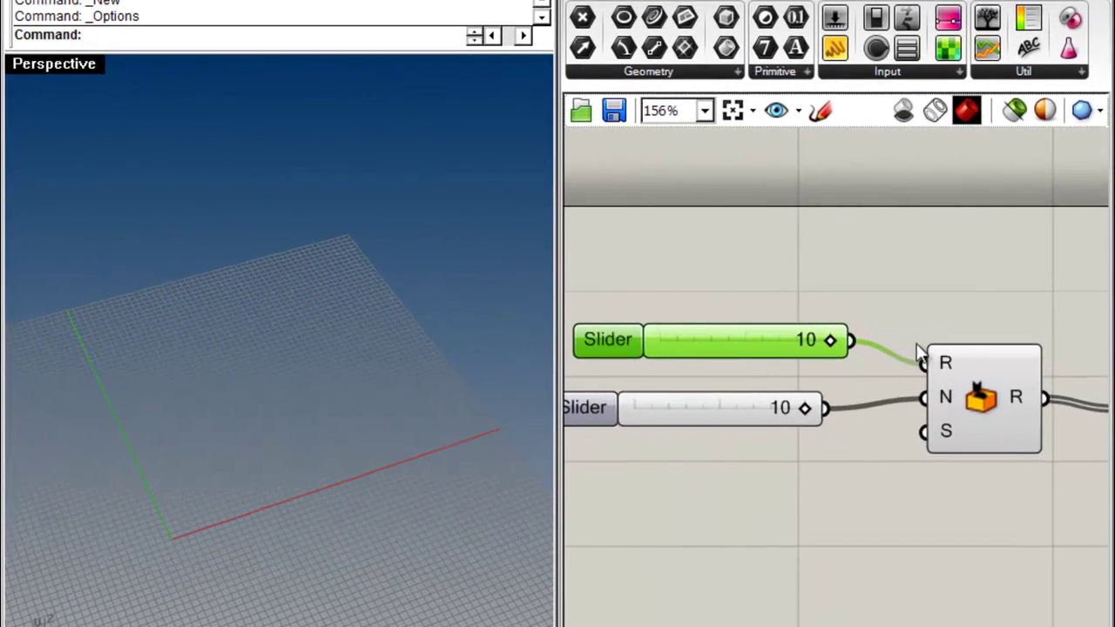
left_click(956, 274)
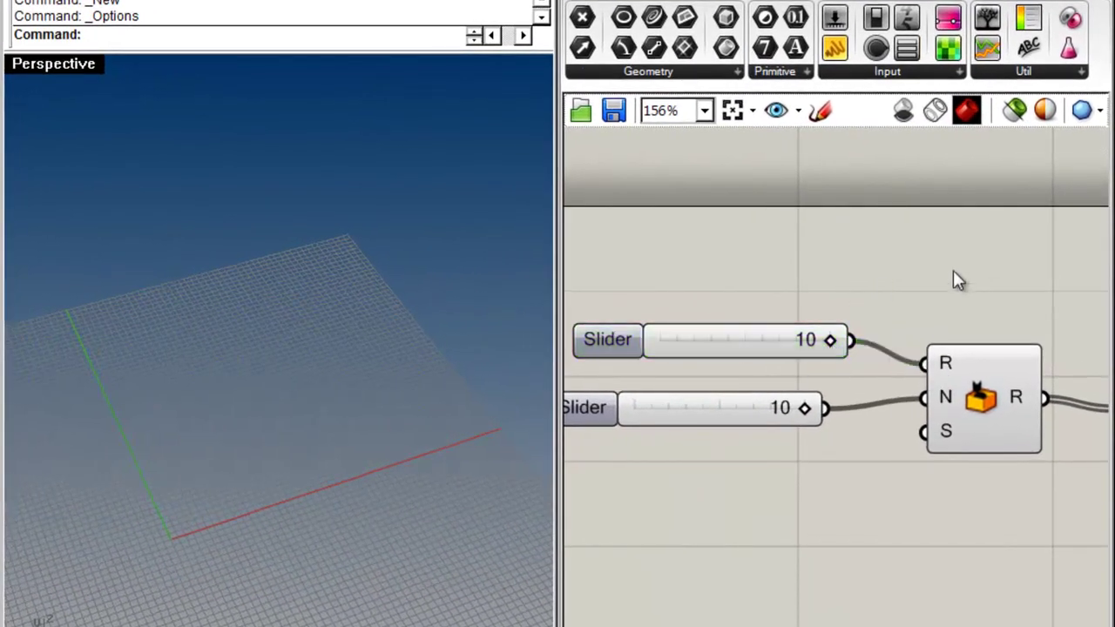
mouse_move(946, 362)
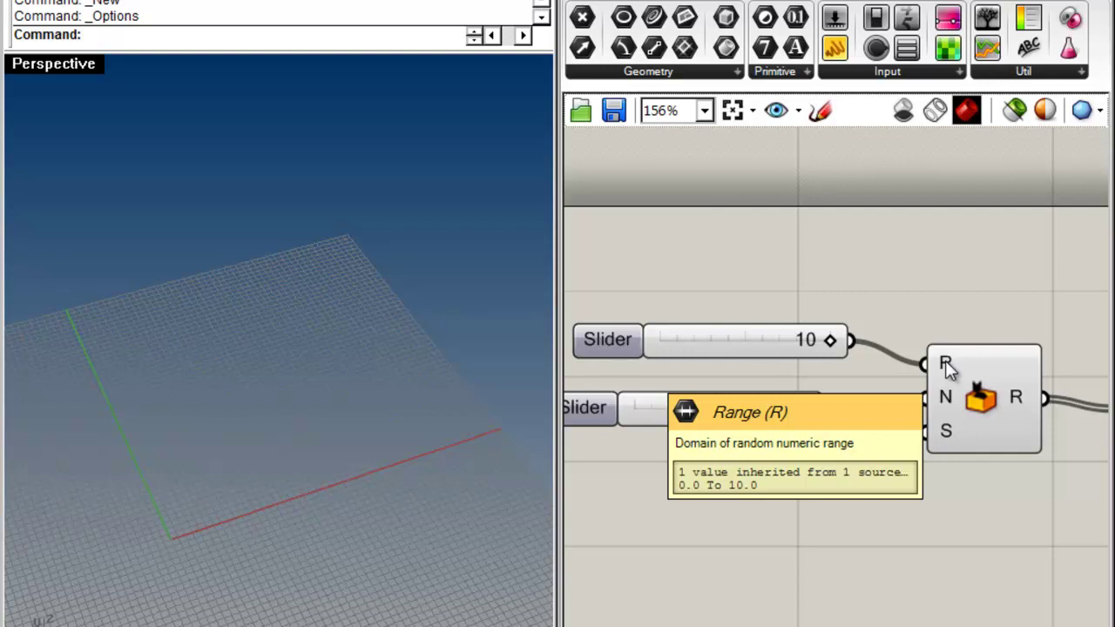
Set the slider feeding Random's range input (R) to 5 and check the resulting domain
left_click_drag(830, 340, 745, 339)
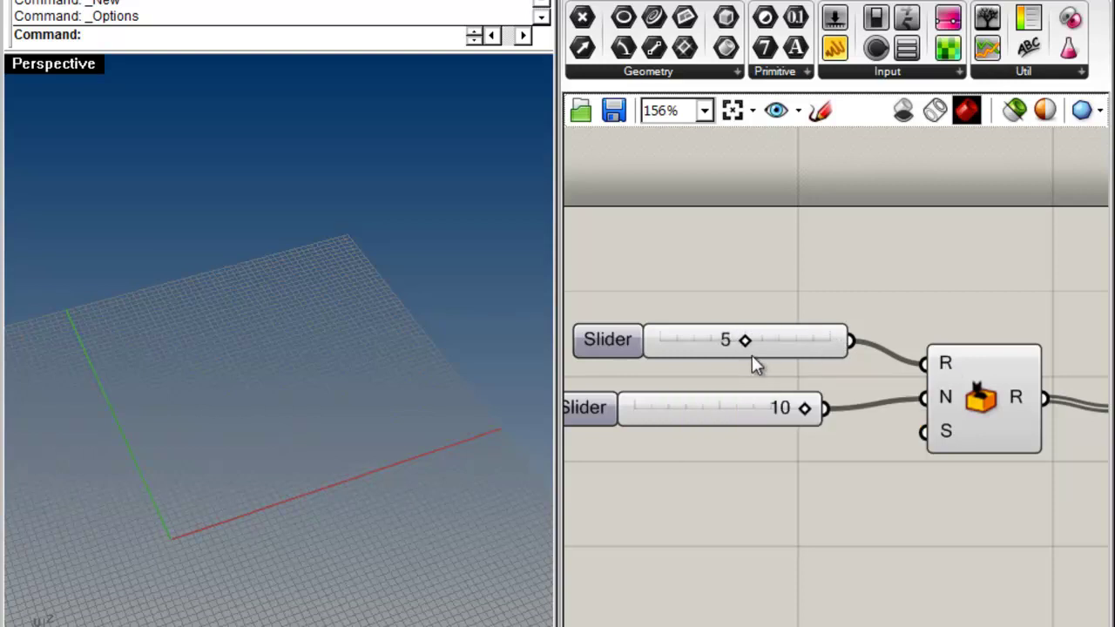
mouse_move(946, 364)
right_click_drag(890, 318, 940, 312)
Delete the slider feeding Random's range input and place a Domain component above the number slider
left_click(655, 366)
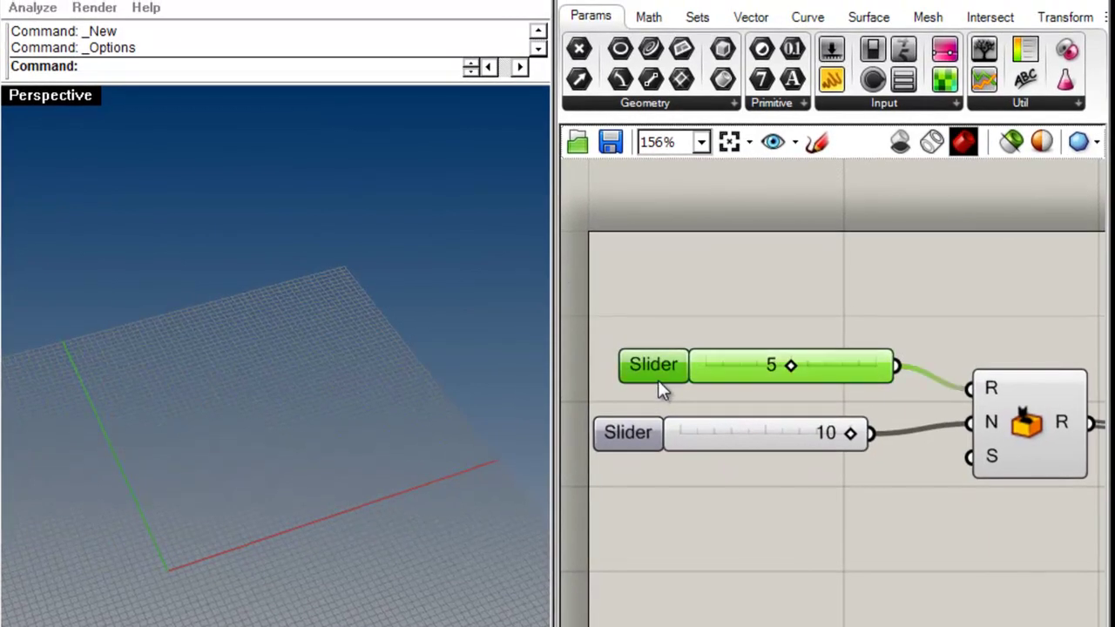
key("Delete")
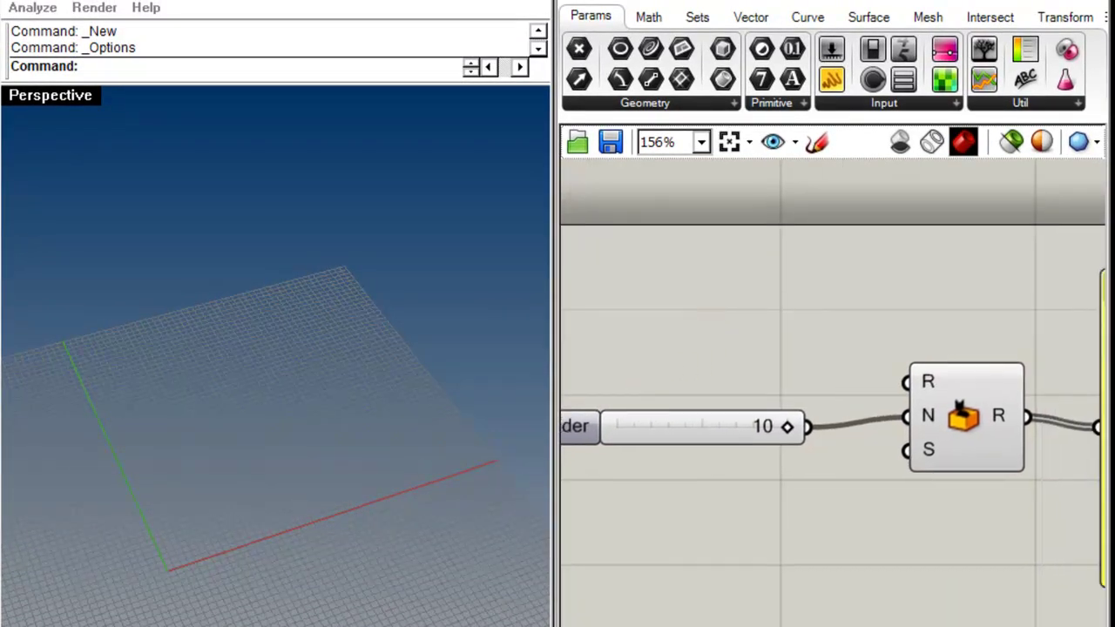
left_click(650, 17)
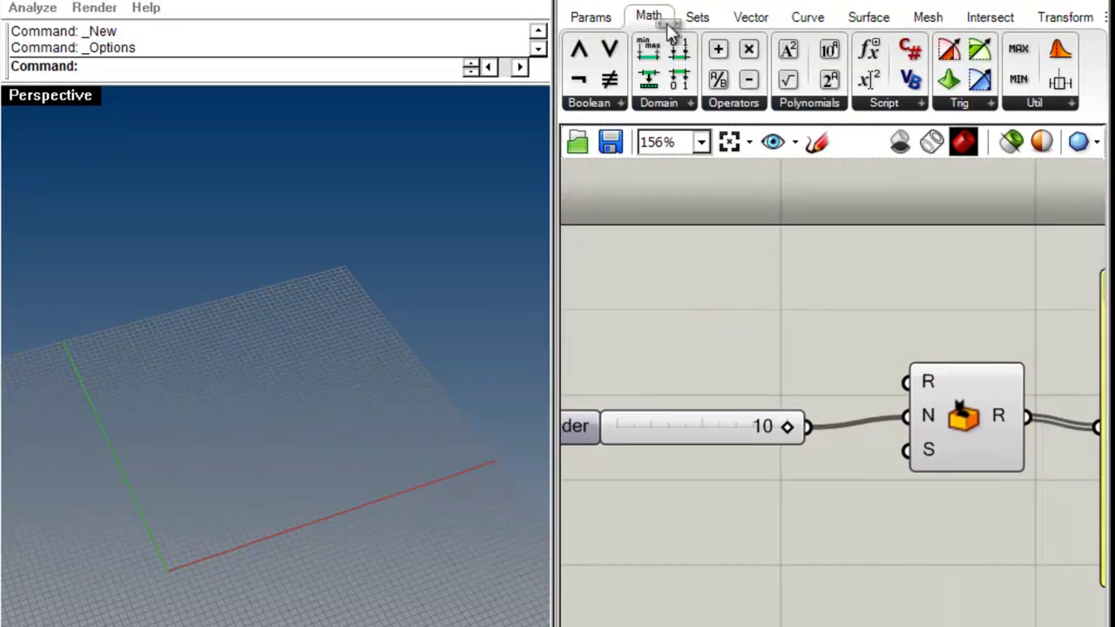
left_click(690, 104)
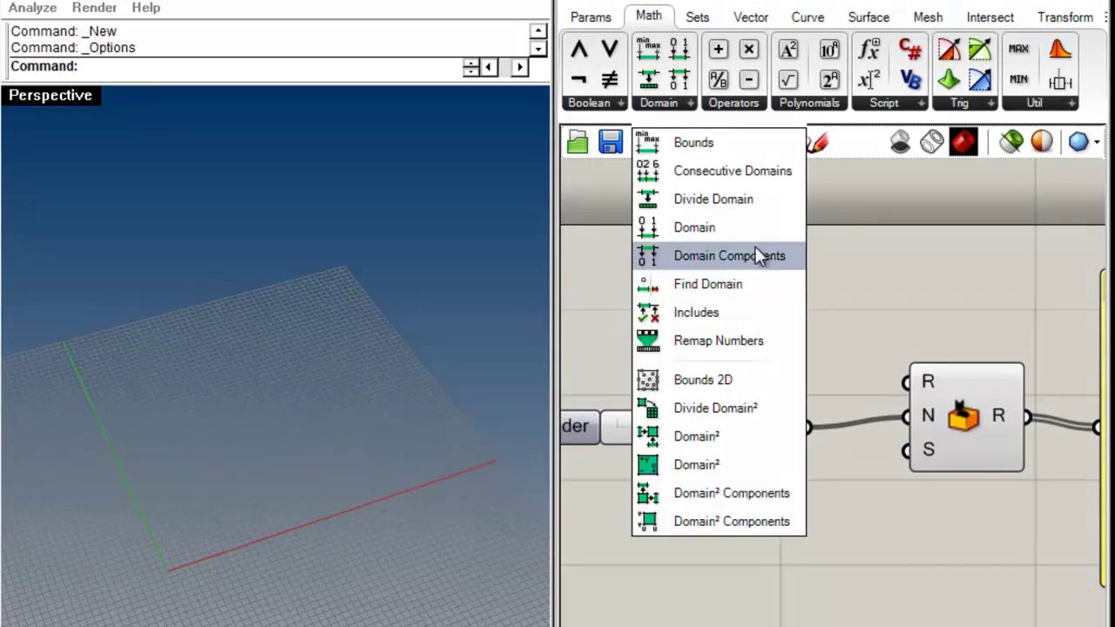
left_click(682, 50)
left_click(749, 329)
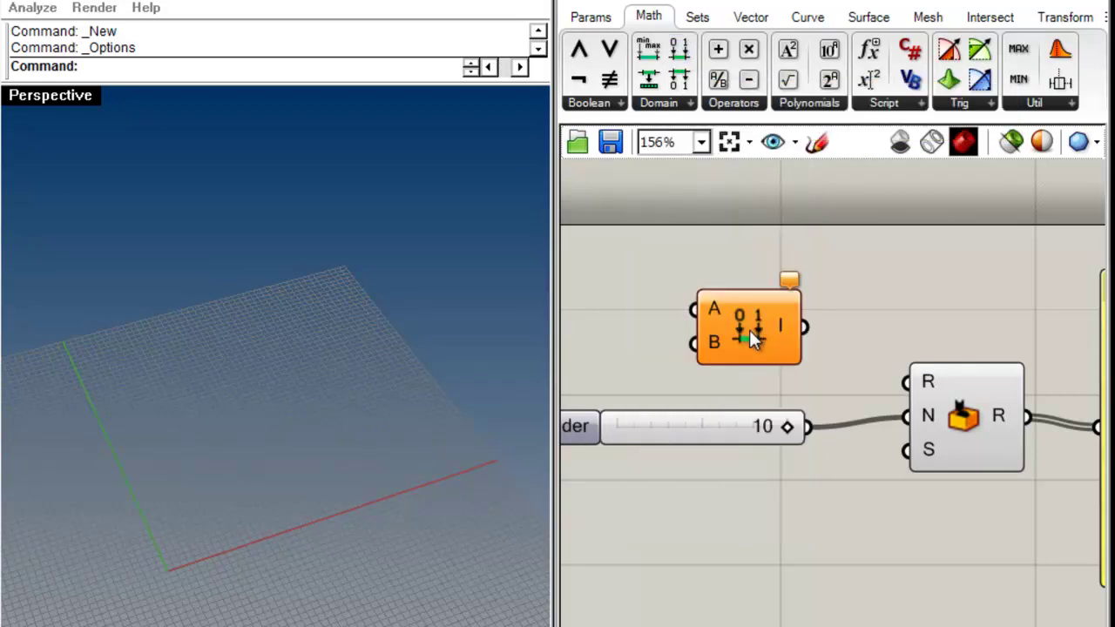
left_click_drag(749, 329, 730, 291)
left_click(826, 308)
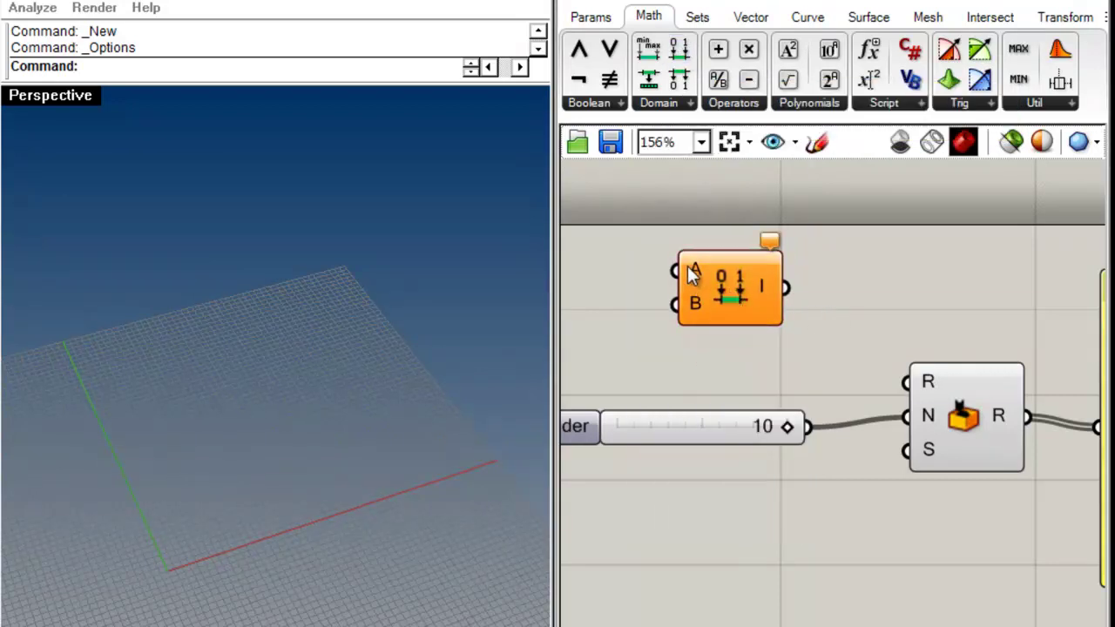
Duplicate the 10 slider twice and connect the copies to the Domain component's A and B inputs
right_click_drag(837, 302, 914, 305)
left_click_drag(802, 300, 906, 316)
left_click(1031, 251)
left_click_drag(648, 433, 579, 316, "alt")
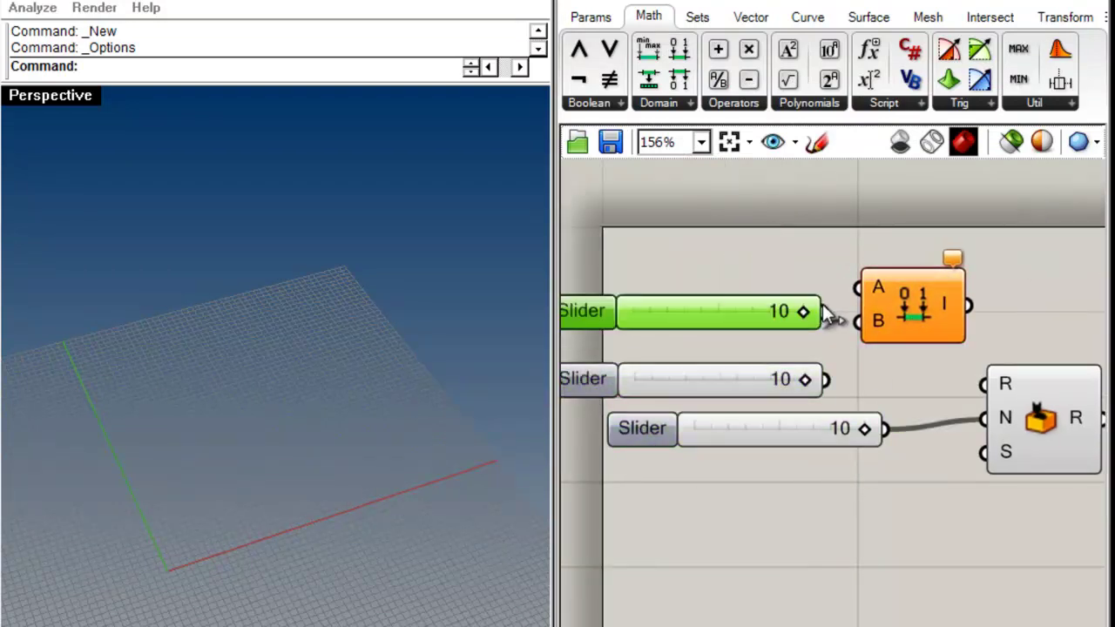
left_click_drag(856, 322, 826, 379)
Move the Domain component closer to Random, connect its output to the range input (R), and check the values in the panel
left_click_drag(935, 291, 933, 334)
left_click(966, 347)
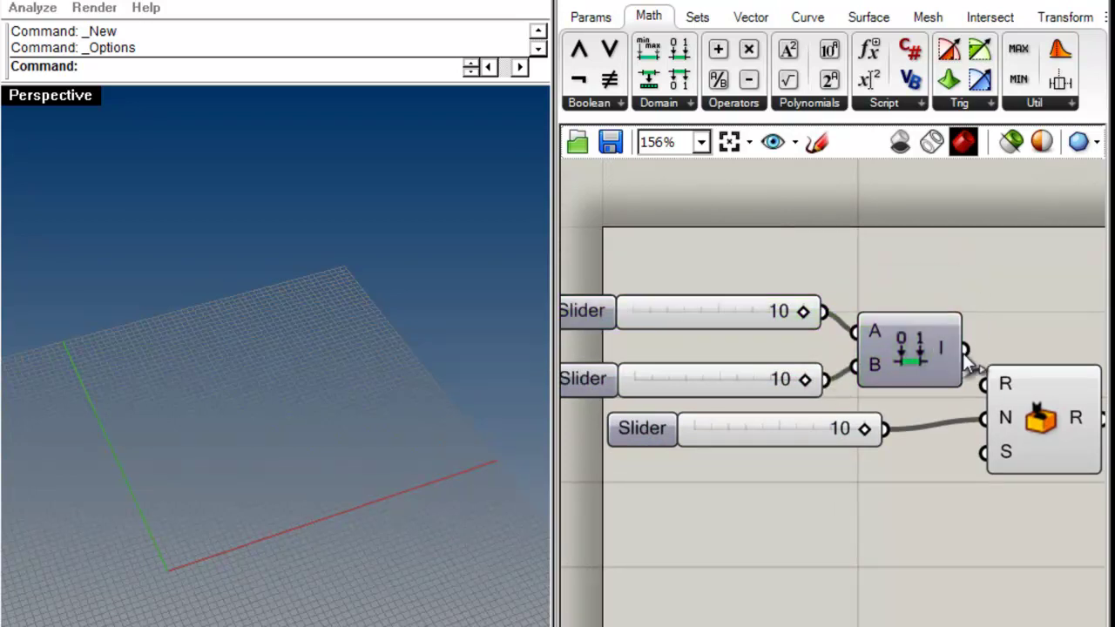
right_click_drag(926, 319, 700, 324)
scroll(836, 327, "down", 1)
scroll(931, 367, "down", 1)
left_click_drag(970, 387, 954, 393)
right_click_drag(813, 344, 688, 315)
scroll(708, 335, "up", 1)
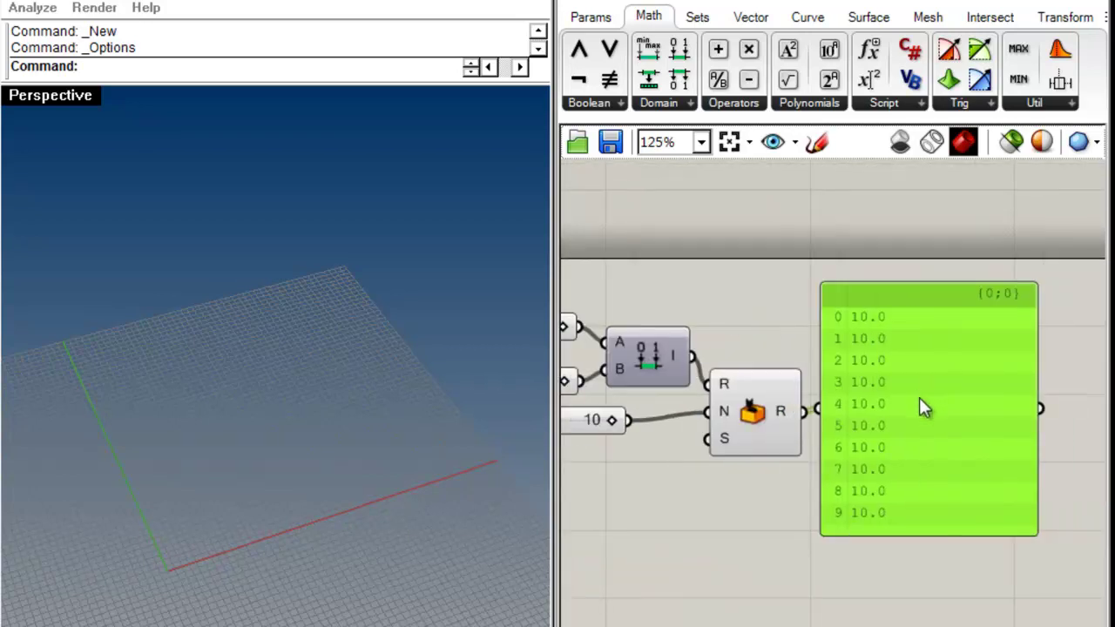
right_click_drag(907, 436, 896, 444)
scroll(736, 355, "down", 1)
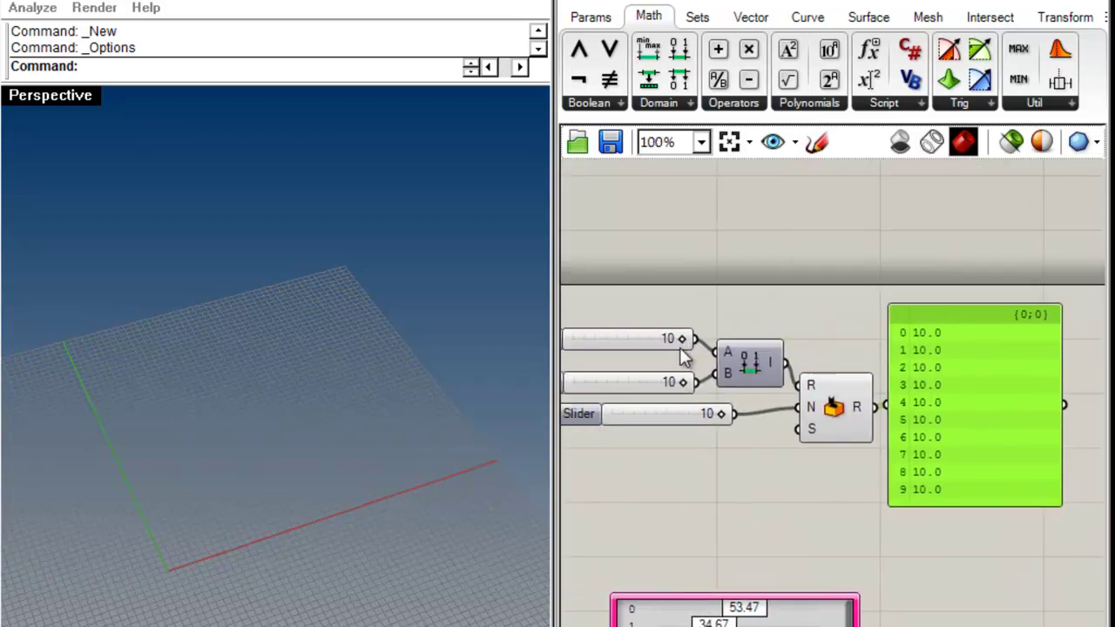
Set the slider for the domain's A input to 5, and check the resulting domain and random values
left_click_drag(682, 339, 629, 345)
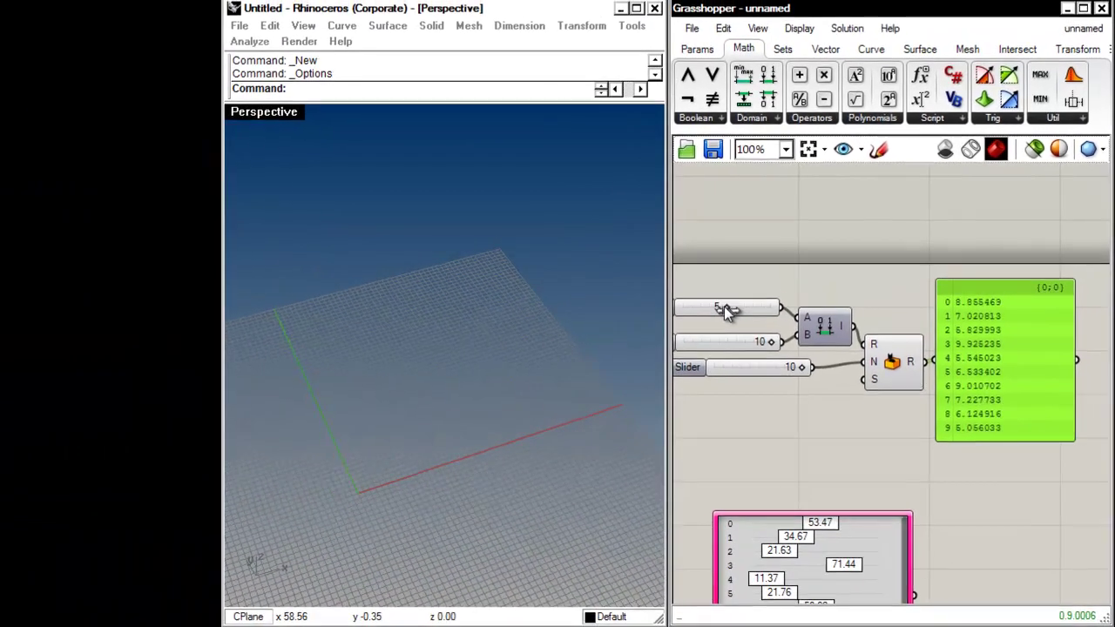
mouse_move(725, 306)
left_mouse_down()
mouse_move(703, 305)
mouse_move(727, 303)
left_mouse_up()
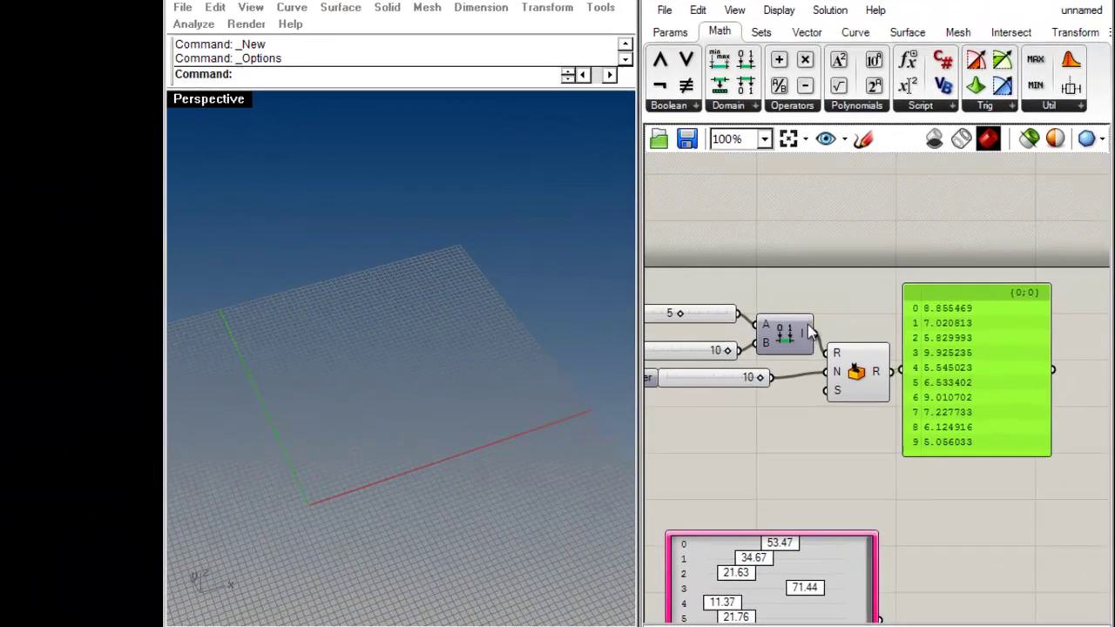
mouse_move(812, 332)
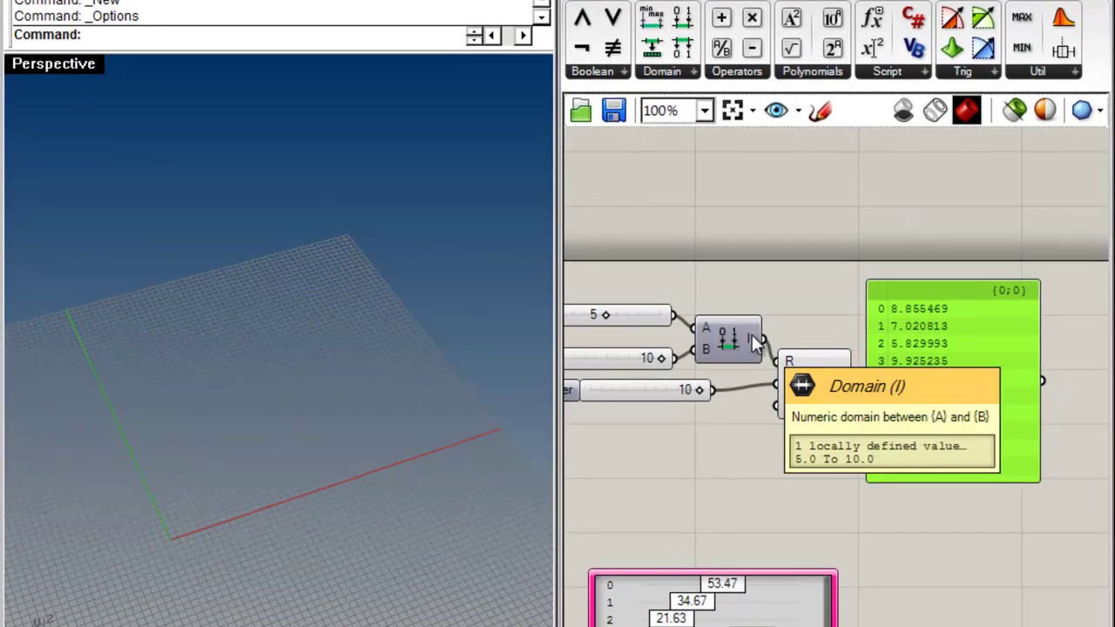
scroll(825, 452, "up", 3)
scroll(979, 382, "down", 3)
right_click_drag(613, 426, 697, 393)
scroll(865, 344, "up", 2)
right_click_drag(893, 381, 819, 376)
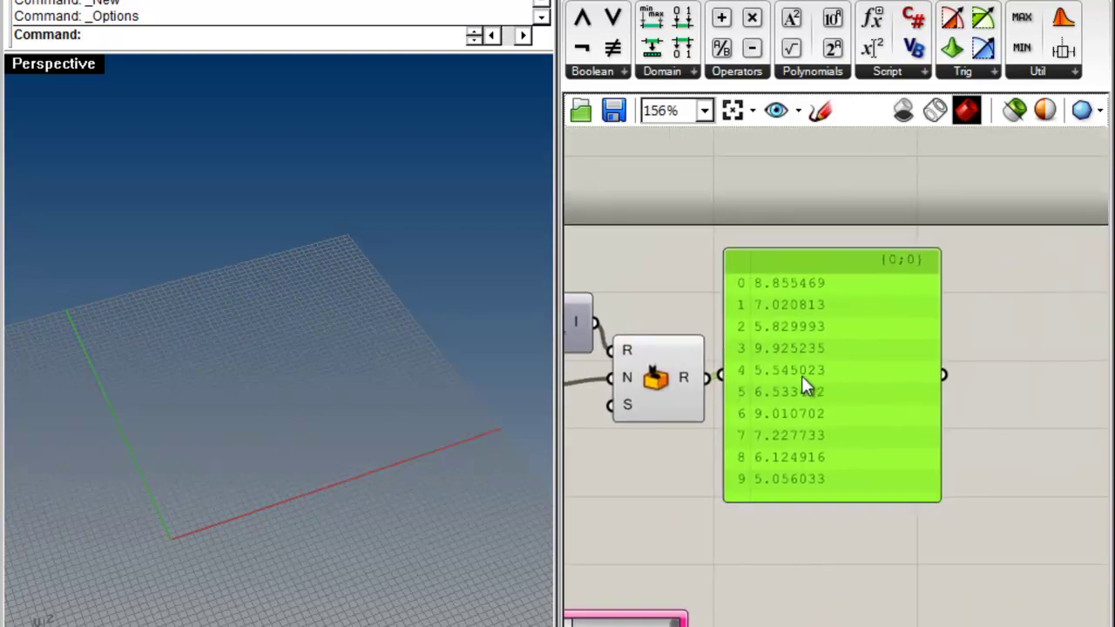
scroll(786, 377, "up", 1)
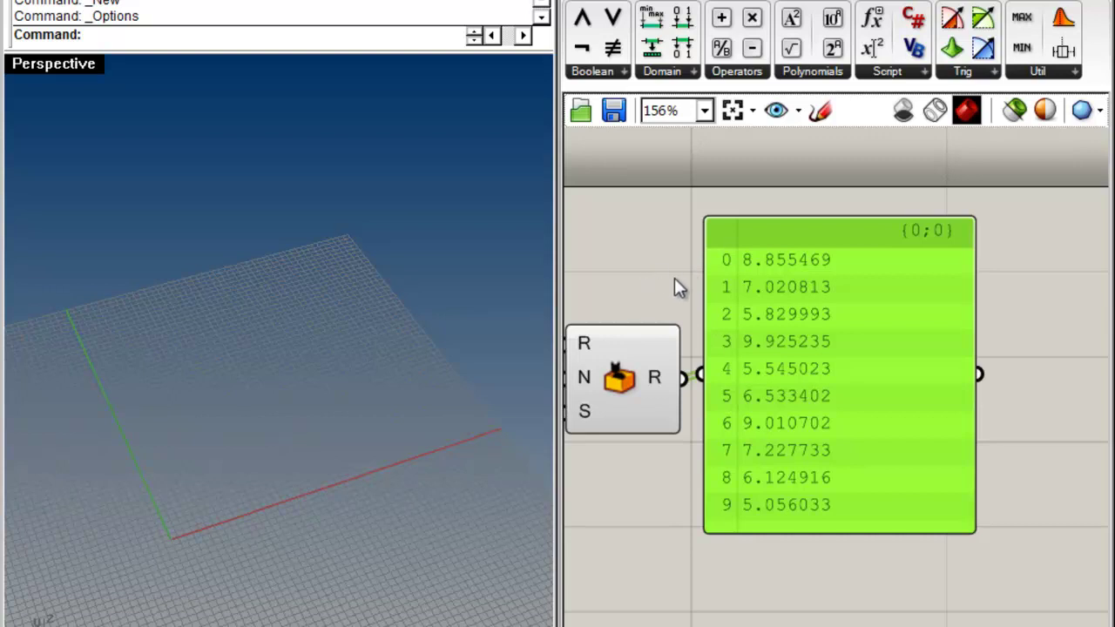
Shift the output panel farther from the Random component and move the Gene List lower on the canvas
right_click_drag(706, 271, 875, 257)
scroll(875, 257, "down", 3)
left_click_drag(956, 306, 984, 313)
left_click(921, 493)
scroll(848, 400, "down", 2)
left_click_drag(833, 420, 822, 546)
Randomize the values of the Gene List
scroll(861, 354, "up", 4)
scroll(854, 372, "down", 3)
right_click_drag(838, 366, 806, 314)
right_click_drag(772, 443, 791, 522)
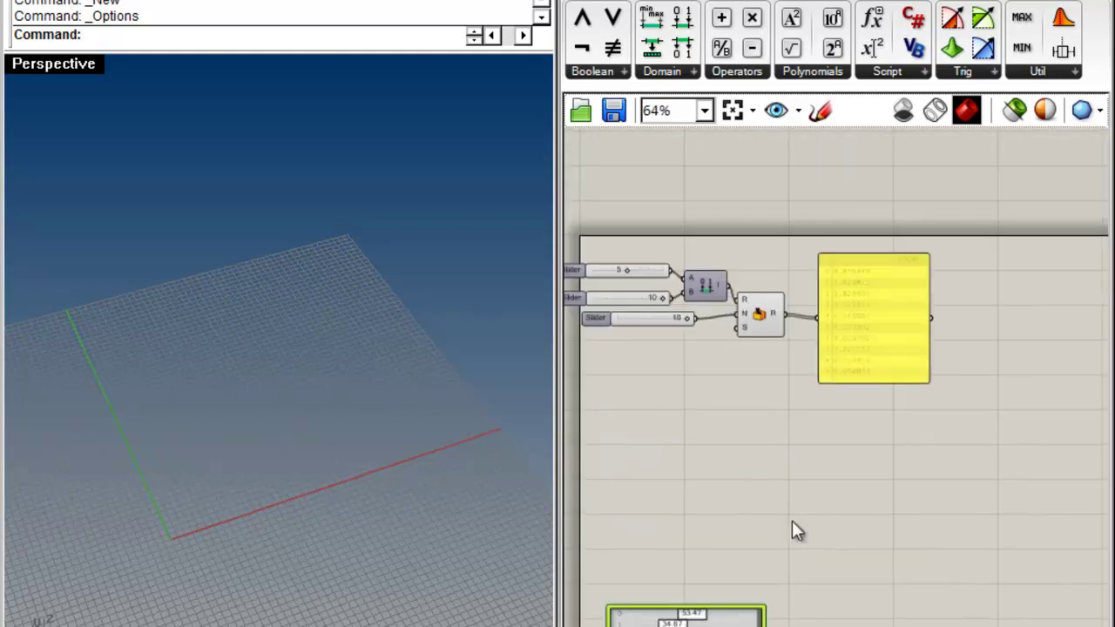
scroll(749, 310, "up", 5)
scroll(757, 349, "down", 3)
right_click_drag(757, 349, 866, 400)
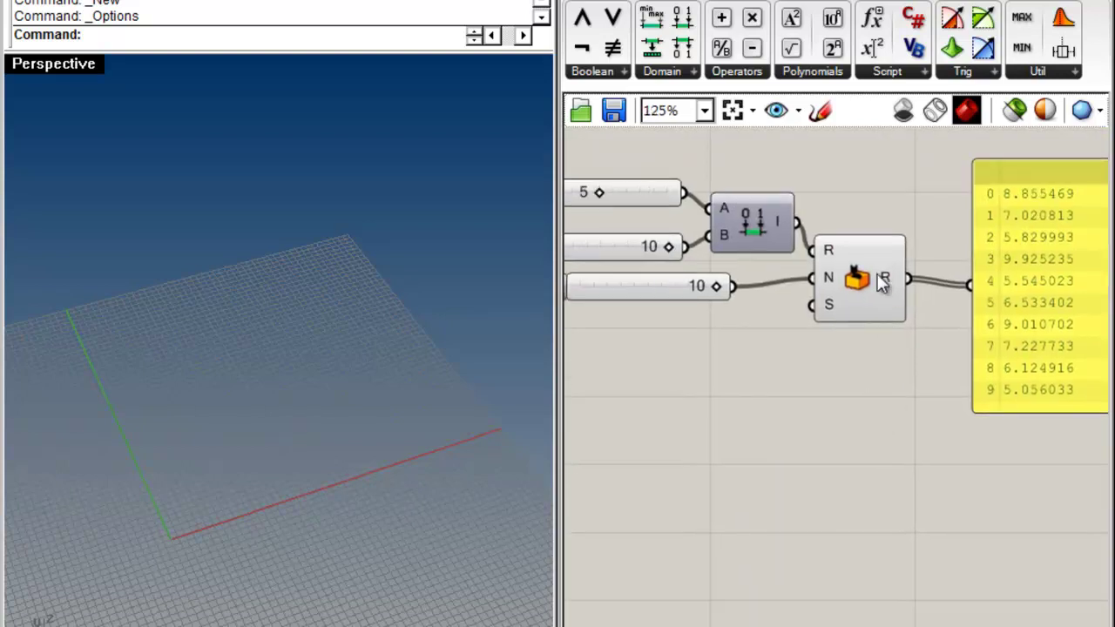
right_click_drag(851, 500, 795, 237)
right_click_drag(821, 587, 896, 323)
right_click_drag(863, 423, 884, 336)
right_click(845, 356)
left_click(916, 579)
Duplicate the number slider below the original and connect the copy to Random's seed input (S)
right_click_drag(970, 264, 803, 549)
scroll(714, 403, "up", 4)
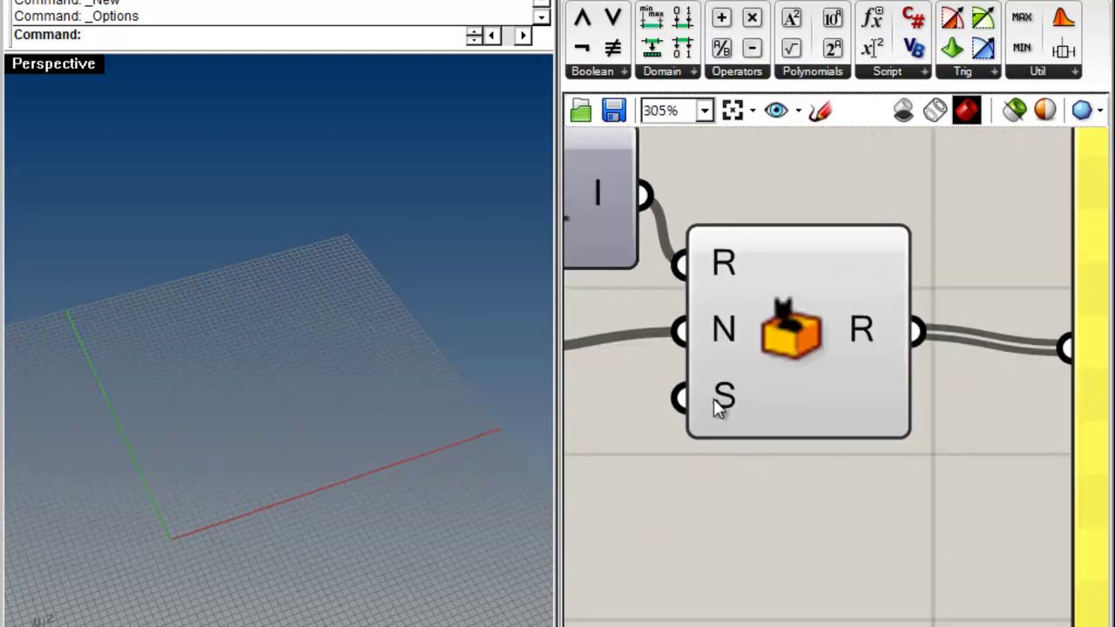
right_click_drag(724, 484, 843, 416)
scroll(852, 328, "down", 5)
right_click_drag(673, 320, 721, 320)
left_click_drag(659, 321, 663, 377, "alt")
left_click_drag(840, 358, 885, 331)
right_click_drag(1106, 351, 936, 367)
Set the seed slider to 4 and check the random values in the panel
right_click_drag(742, 386, 820, 378)
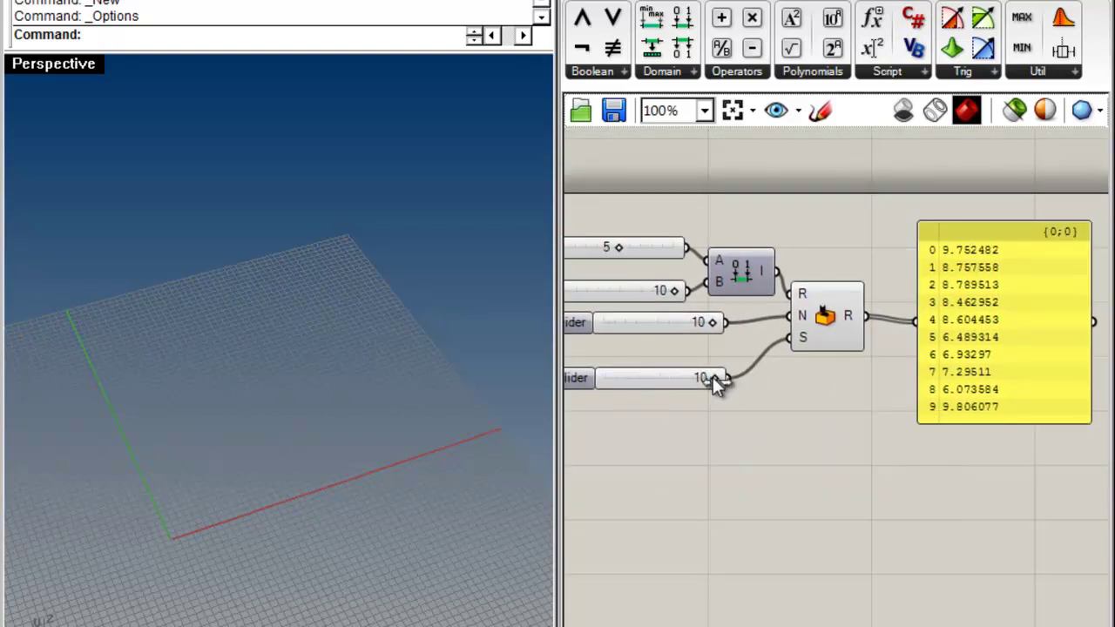
left_click_drag(711, 377, 651, 376)
scroll(843, 356, "up", 5)
scroll(966, 307, "down", 5)
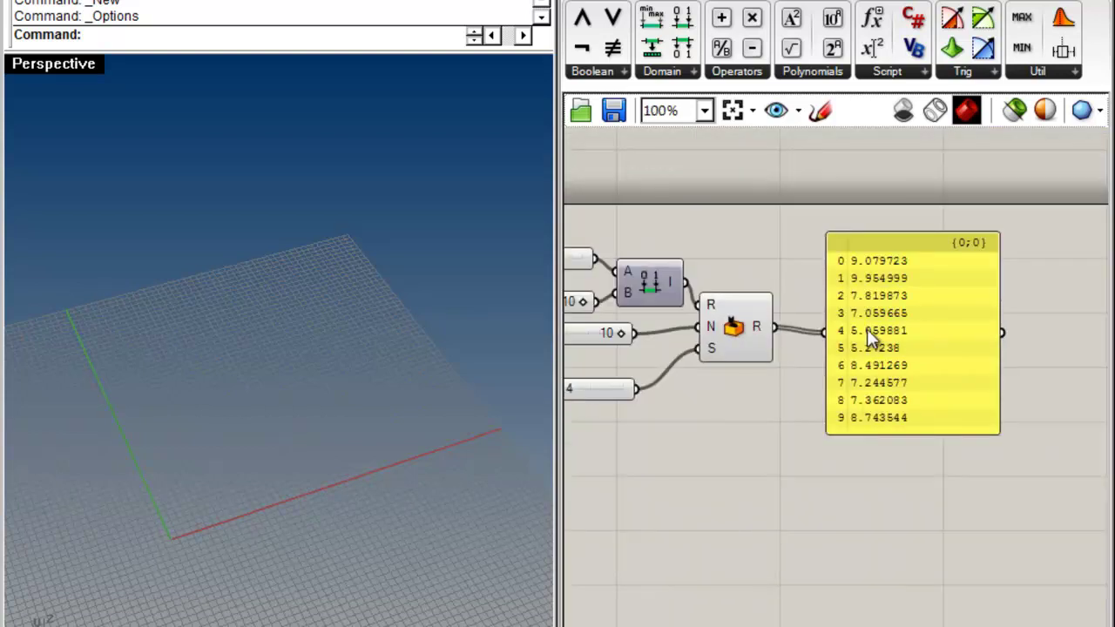
scroll(875, 315, "down", 2)
Duplicate the Random component together with its seed slider below the originals
left_click(863, 322)
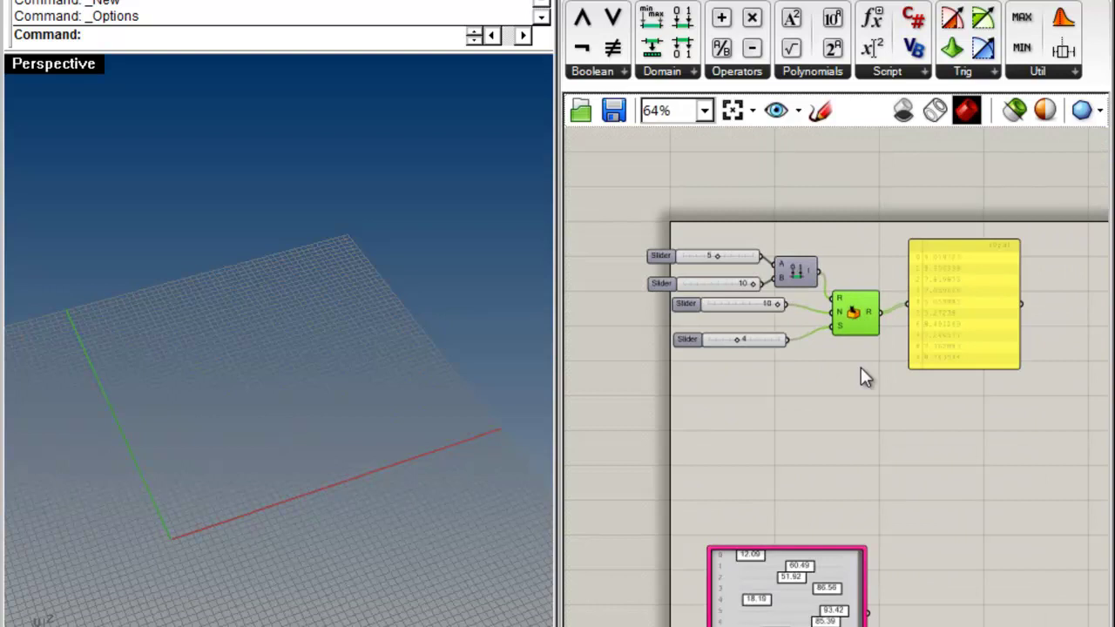
left_click(683, 341, "shift")
left_click_drag(865, 314, 859, 379, "alt")
left_click(908, 393)
Duplicate the output panel for the second Random component and arrange the two panels one above the other
left_click_drag(951, 325, 875, 379, "alt")
left_click_drag(975, 295, 979, 266)
left_click(1082, 295)
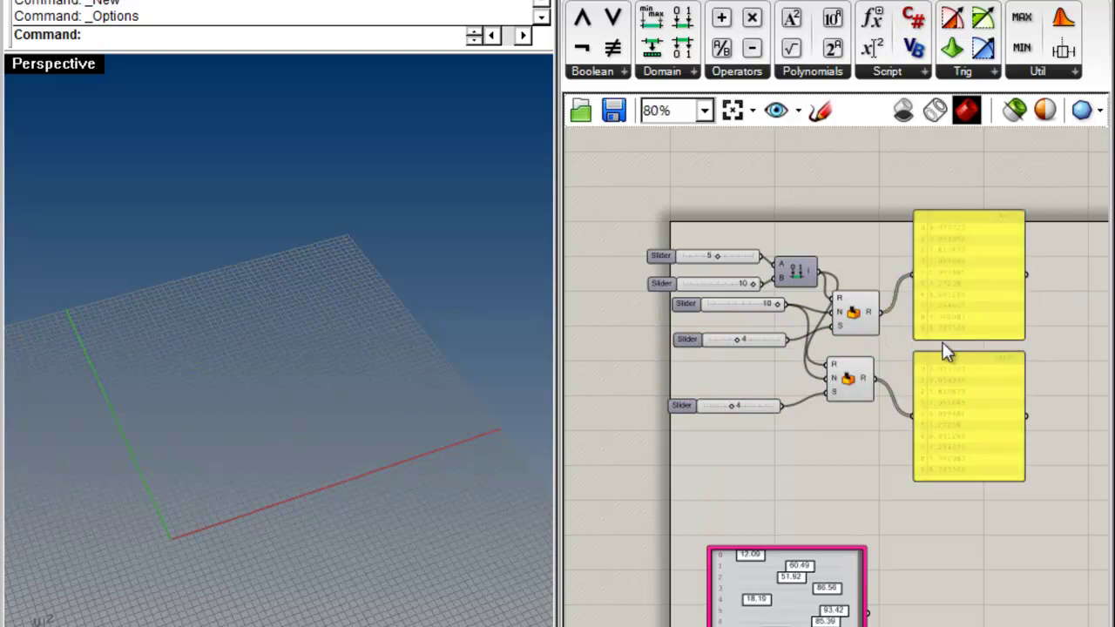
Compare the random values in the two panels and the seed sliders feeding both Random components
scroll(979, 353, "up", 3)
scroll(756, 194, "down", 3)
right_click_drag(1040, 430, 1058, 298)
scroll(766, 448, "up", 1)
scroll(747, 423, "down", 2)
right_click_drag(570, 413, 978, 390)
right_click_drag(727, 404, 458, 420)
scroll(661, 430, "down", 1)
right_click_drag(661, 429, 716, 468)
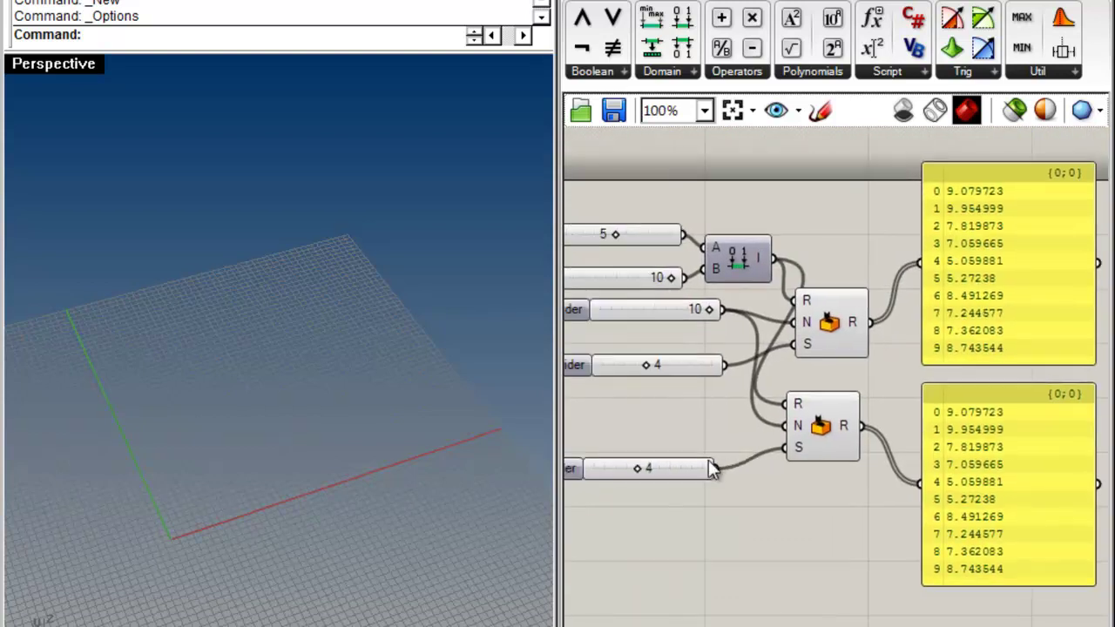
Raise the second Random component's seed slider and compare the values in the two panels
left_click_drag(637, 471, 672, 472)
right_click_drag(798, 520, 632, 538)
scroll(892, 446, "up", 2)
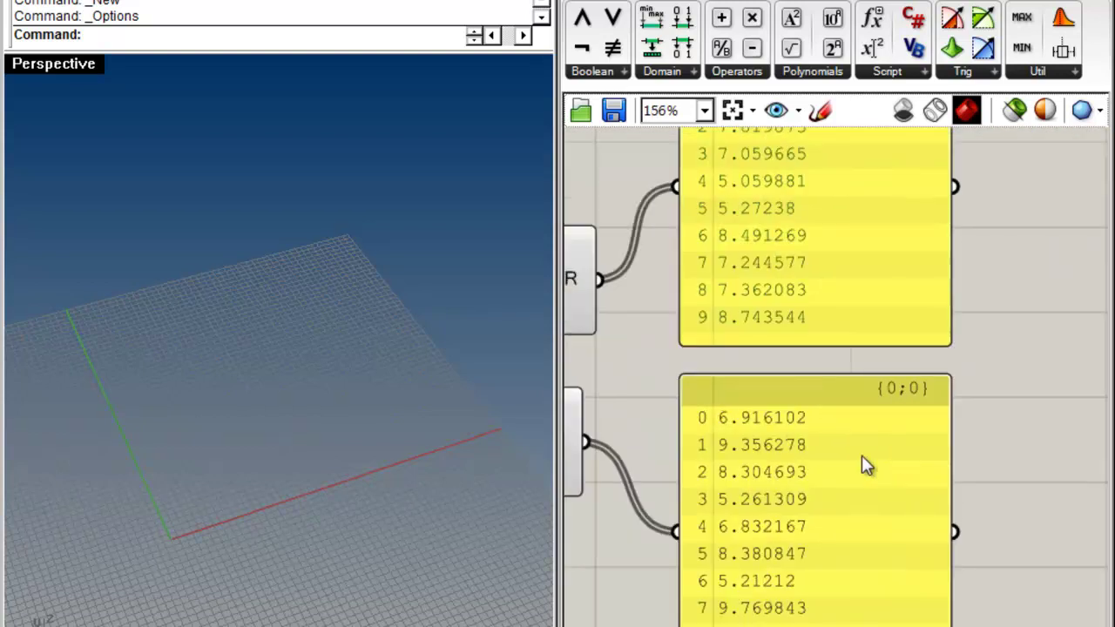
right_click_drag(1007, 283, 997, 366)
Delete the second Random component with its seed slider and panel, and move the original Random component slightly up
scroll(959, 488, "down", 3)
left_click_drag(961, 577, 663, 430)
key("Delete")
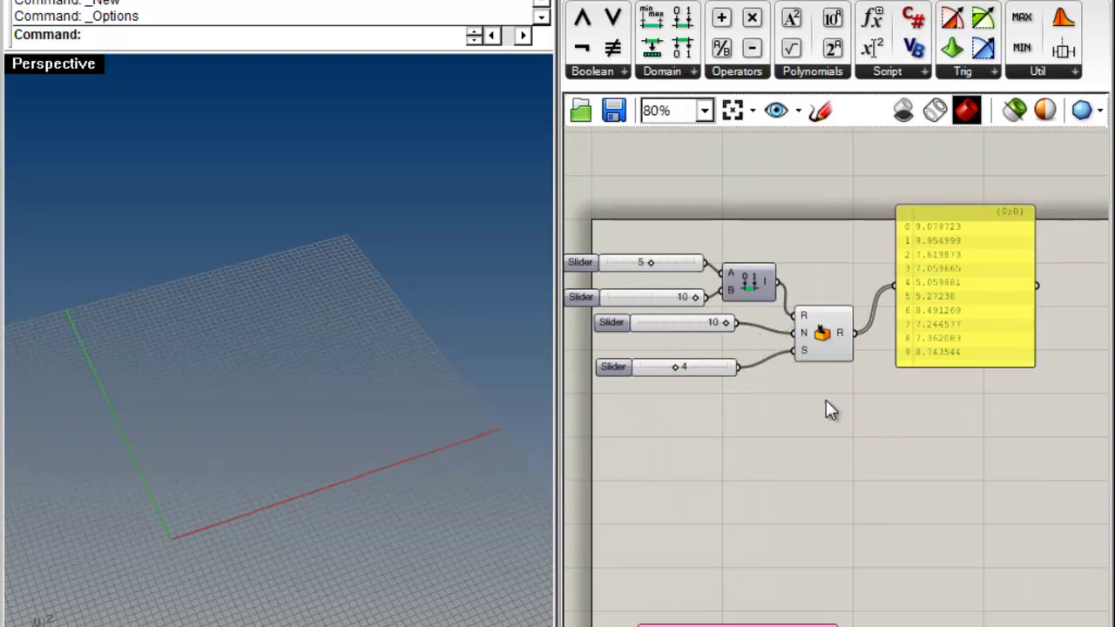
left_click_drag(826, 351, 832, 318)
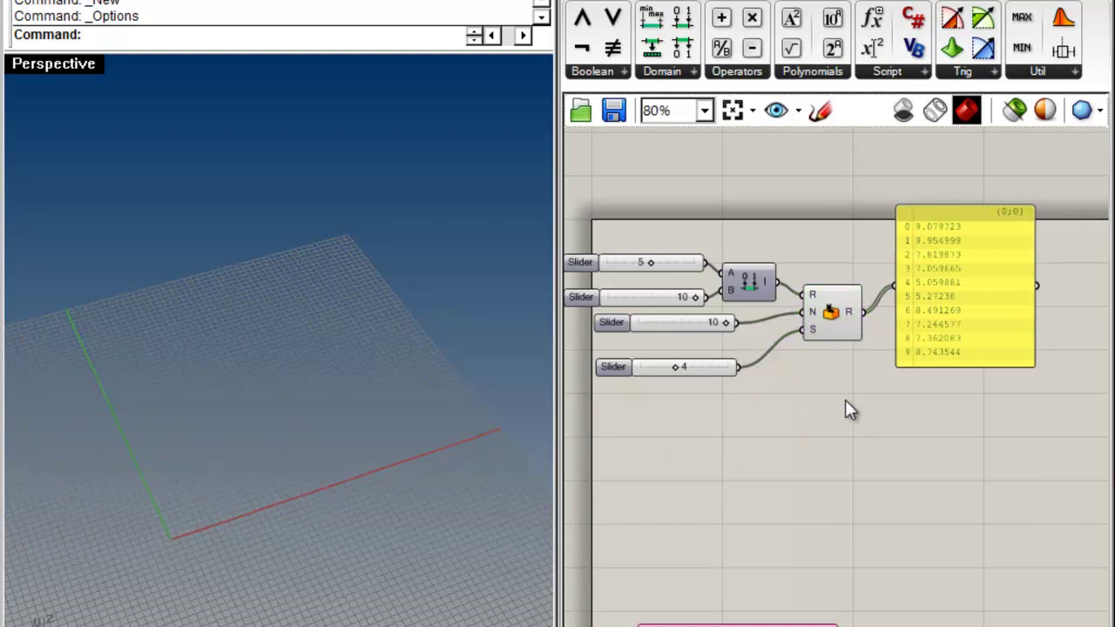
left_click(845, 401)
Move the Gene List farther down the canvas to free space below the Random setup
scroll(798, 328, "up", 5)
scroll(821, 319, "down", 5)
scroll(799, 589, "down", 3)
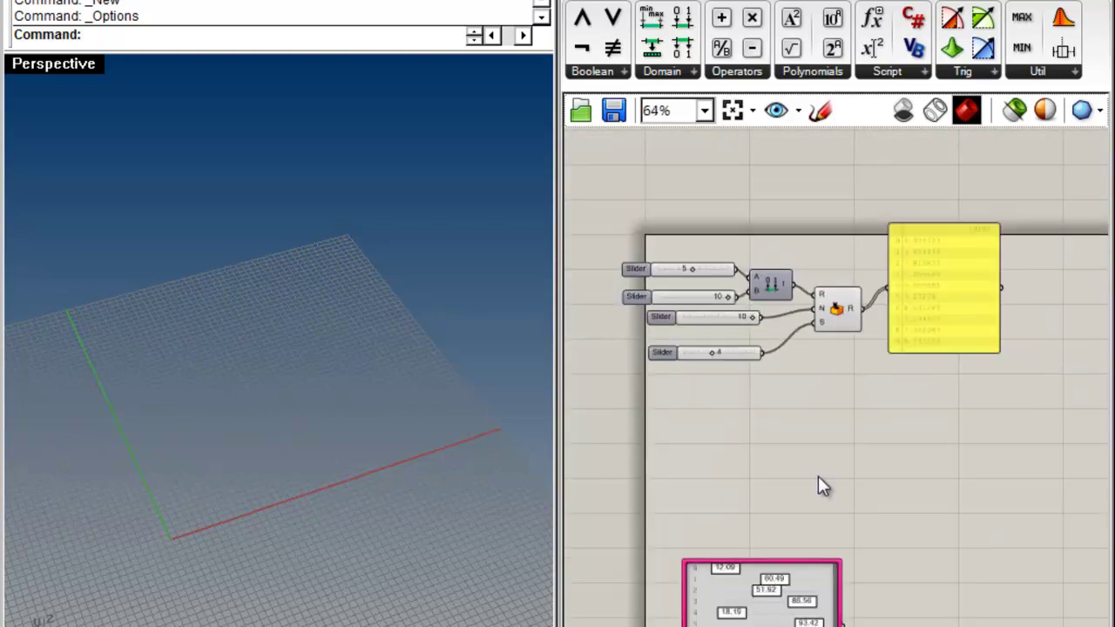
left_click_drag(792, 456, 786, 543)
left_click(852, 365)
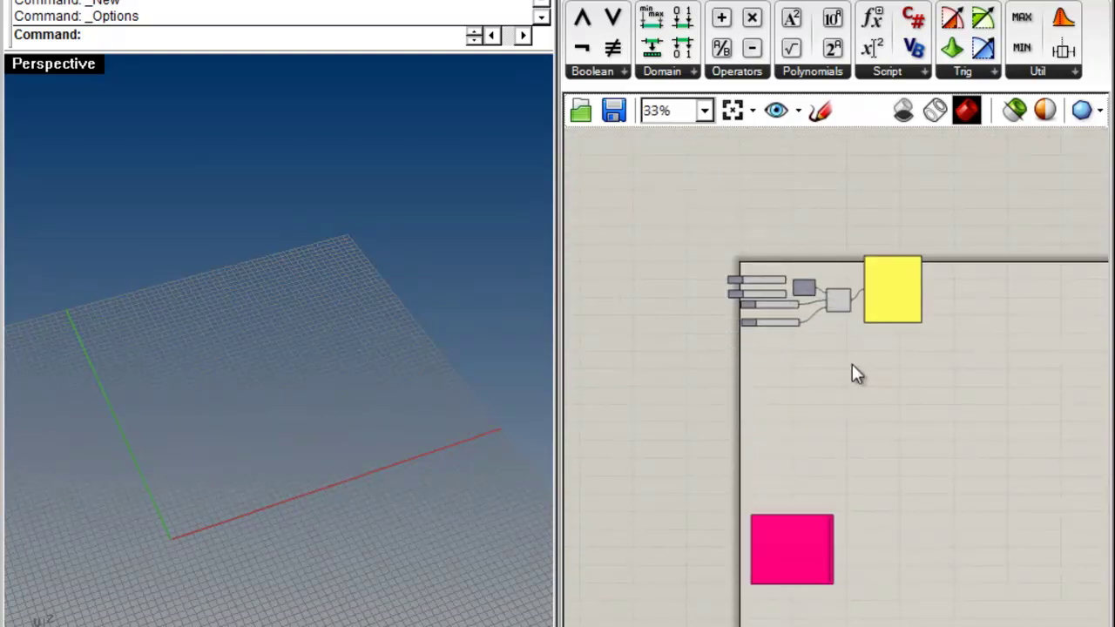
Nudge the Domain component closer to the Random component
right_click_drag(851, 365, 742, 388)
scroll(734, 357, "up", 2)
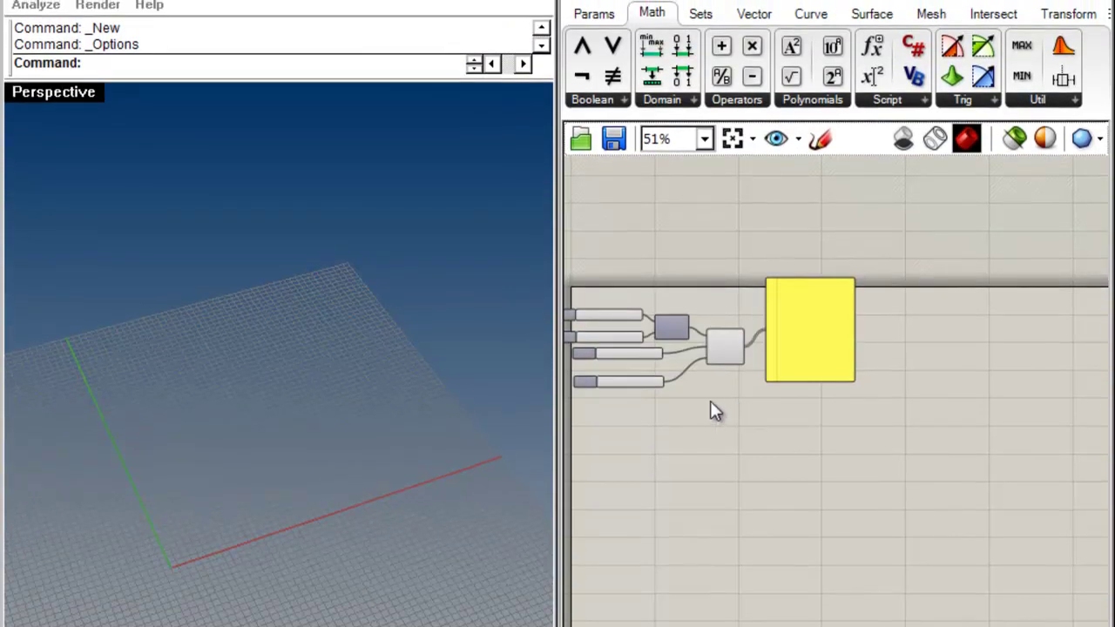
scroll(746, 202, "up", 3)
right_click_drag(794, 428, 941, 390)
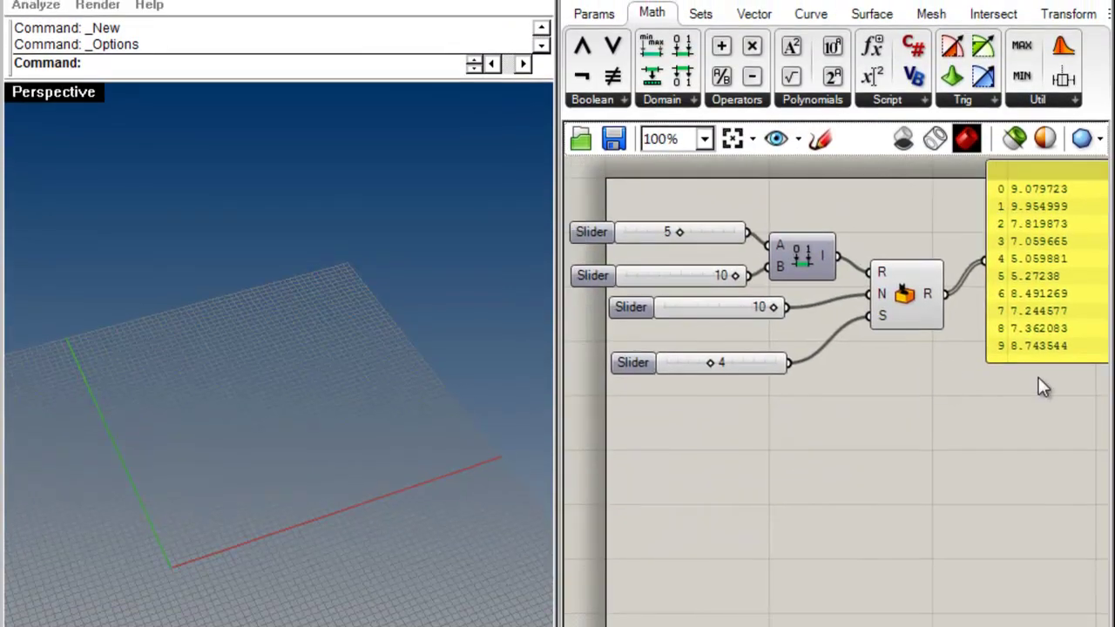
left_click(928, 214)
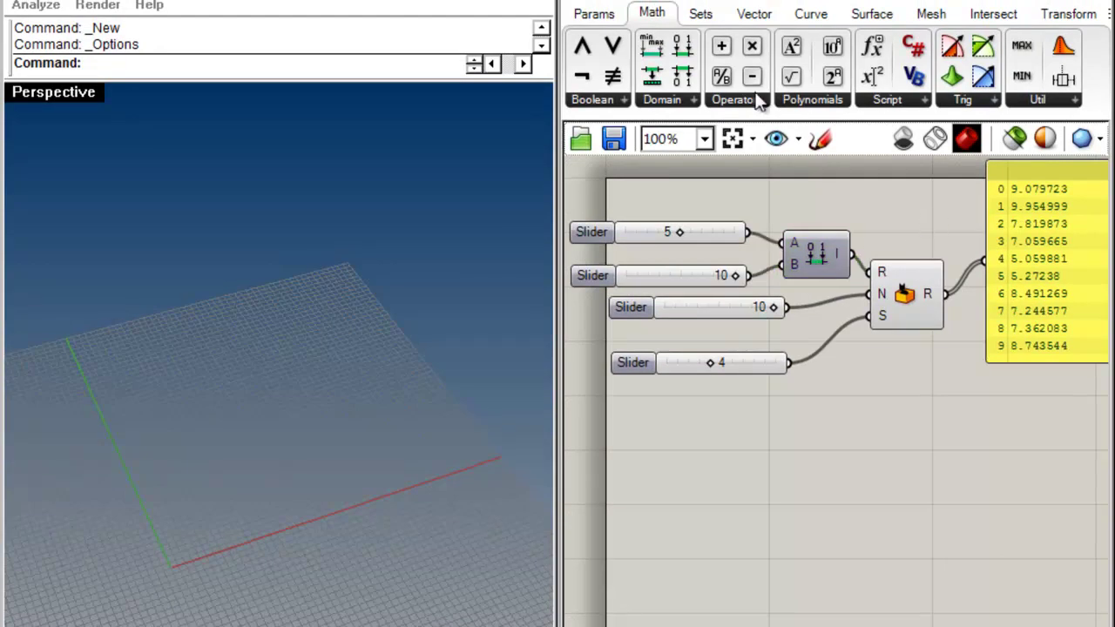
Place a Populate 3D component in the empty area below the Random setup
left_click(754, 18)
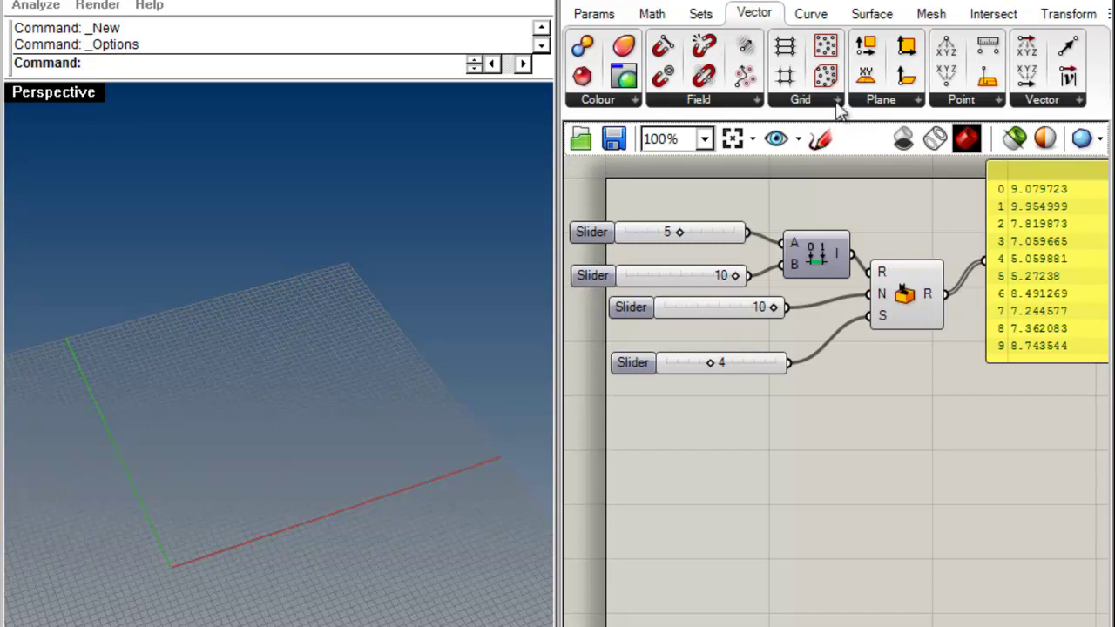
left_click(839, 101)
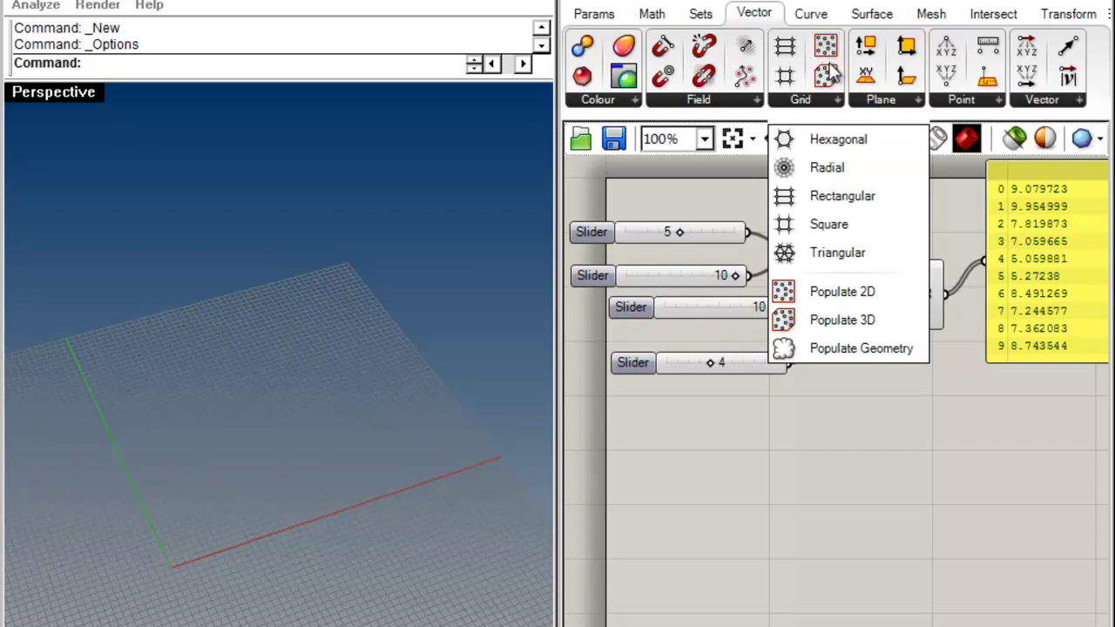
left_click(829, 71)
left_click(882, 494)
Reposition the Populate 3D component lower and place a Populate 2D component directly above it
right_click_drag(903, 508, 871, 346)
left_click_drag(871, 345, 829, 445)
left_click(855, 444)
left_click_drag(778, 372, 778, 273, "alt")
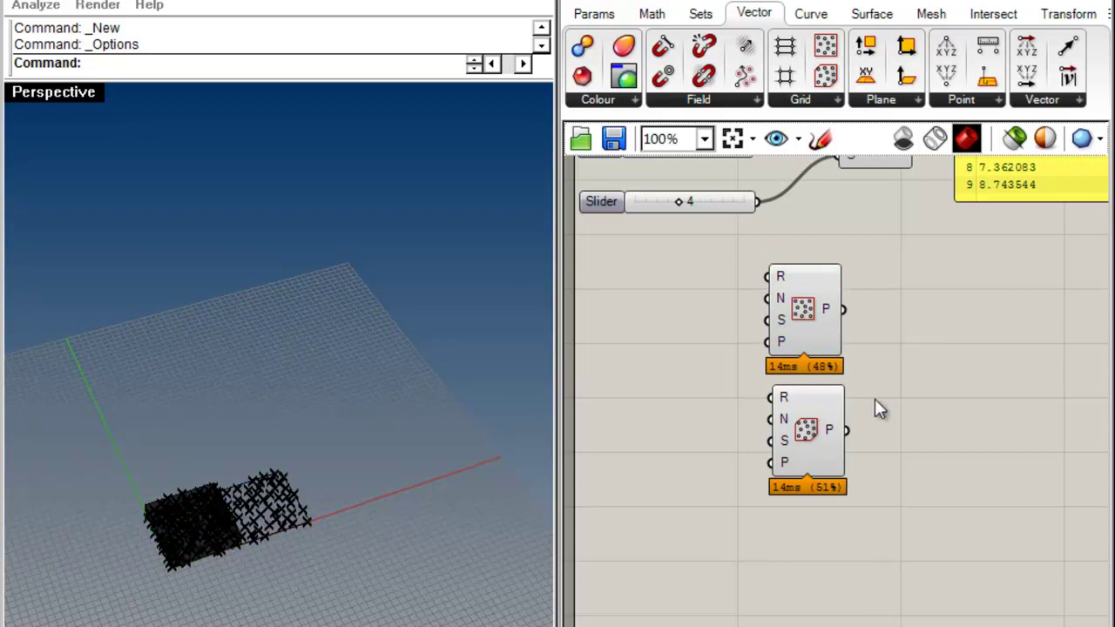
Turn off the Populate 3D component's preview so only the 2D points remain in the viewport
right_click(804, 427)
left_click(871, 475)
right_click_drag(166, 556, 384, 479, "shift")
scroll(309, 435, "up", 8)
right_click_drag(201, 448, 540, 462)
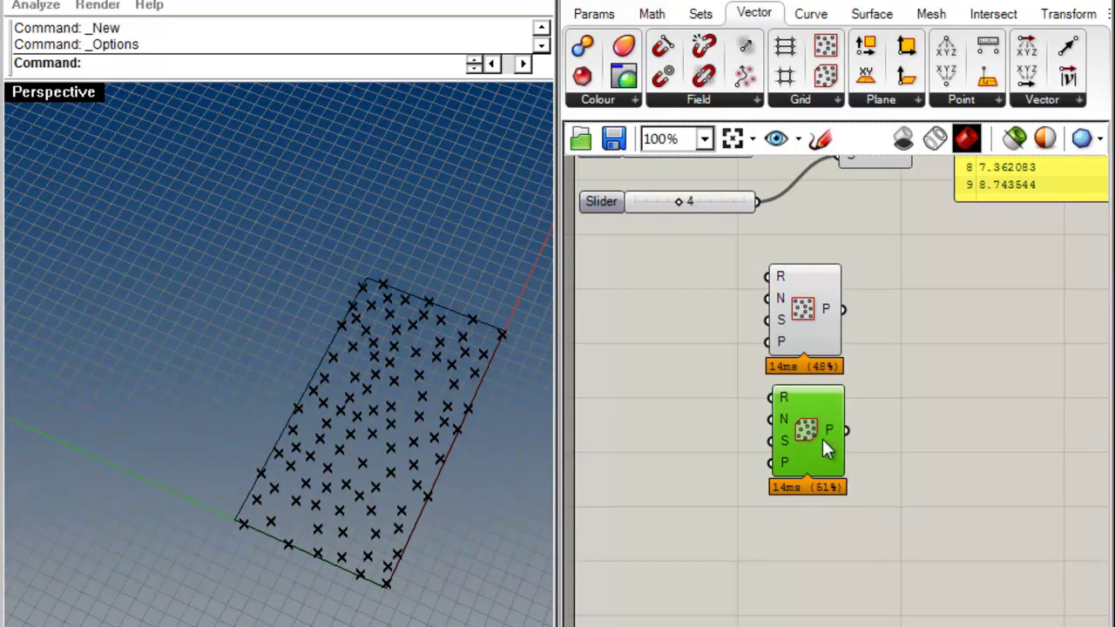
Examine the Region input of the Populate 2D component
left_click_drag(822, 427, 823, 449)
left_click(822, 333)
left_click(935, 351)
scroll(803, 295, "up", 1)
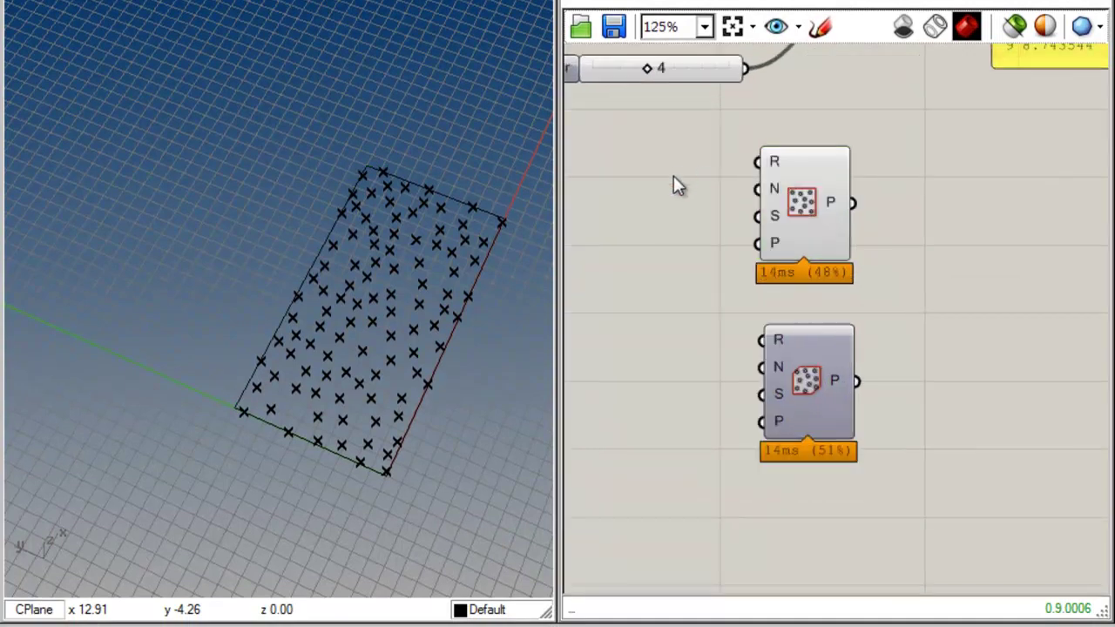
scroll(675, 171, "up", 2)
mouse_move(796, 219)
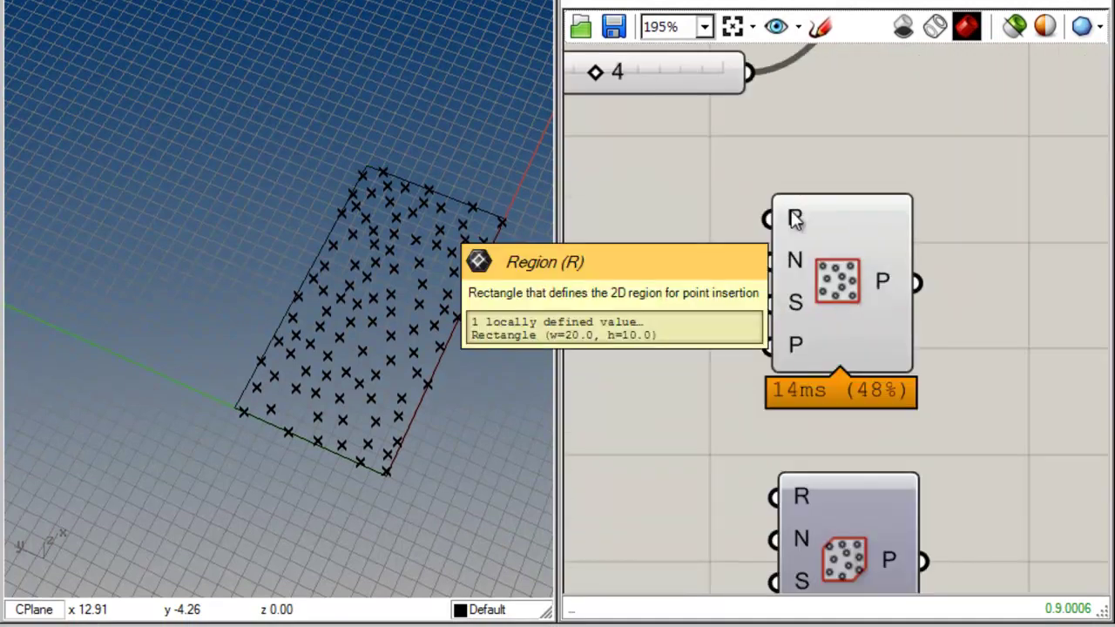
right_click_drag(791, 402, 797, 271)
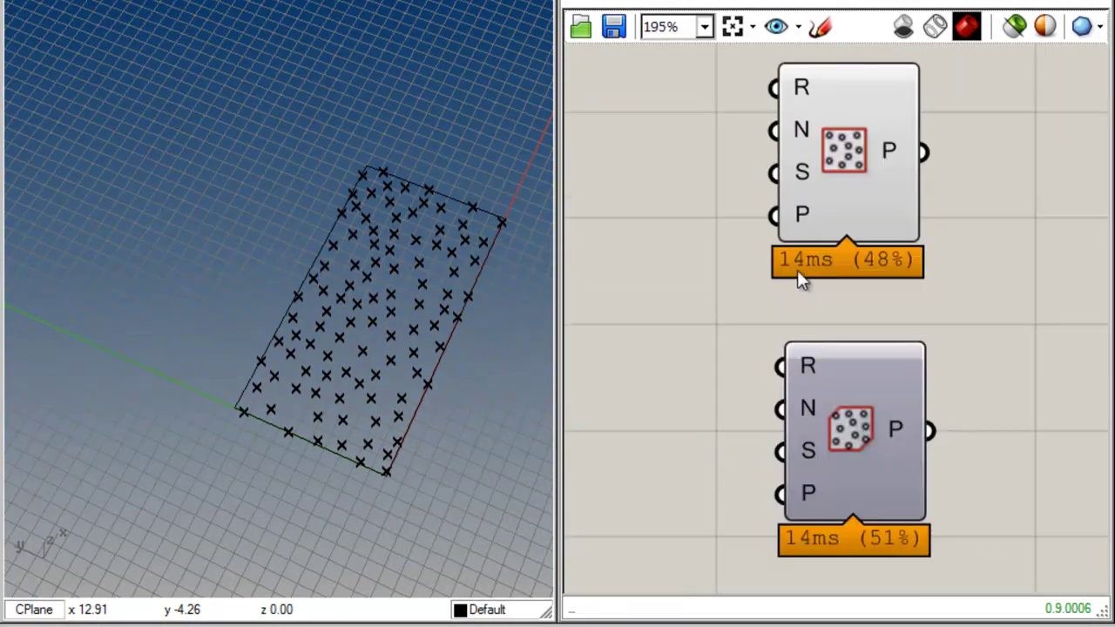
Show the Populate 3D preview to examine its Region input, and hide the preview again
right_click(828, 401)
left_click(876, 445)
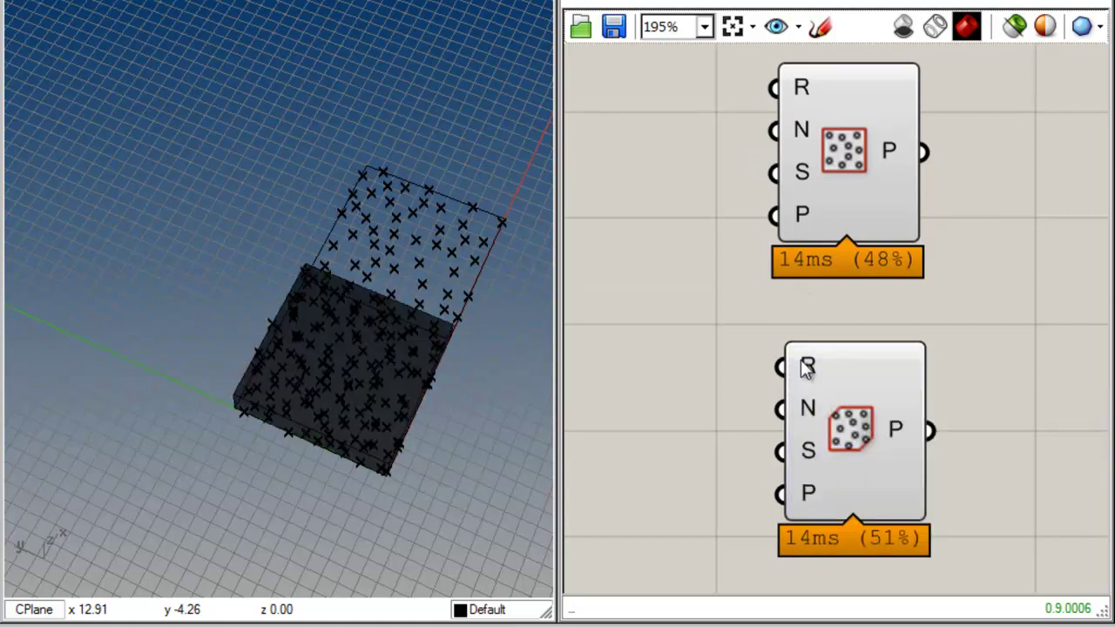
mouse_move(807, 369)
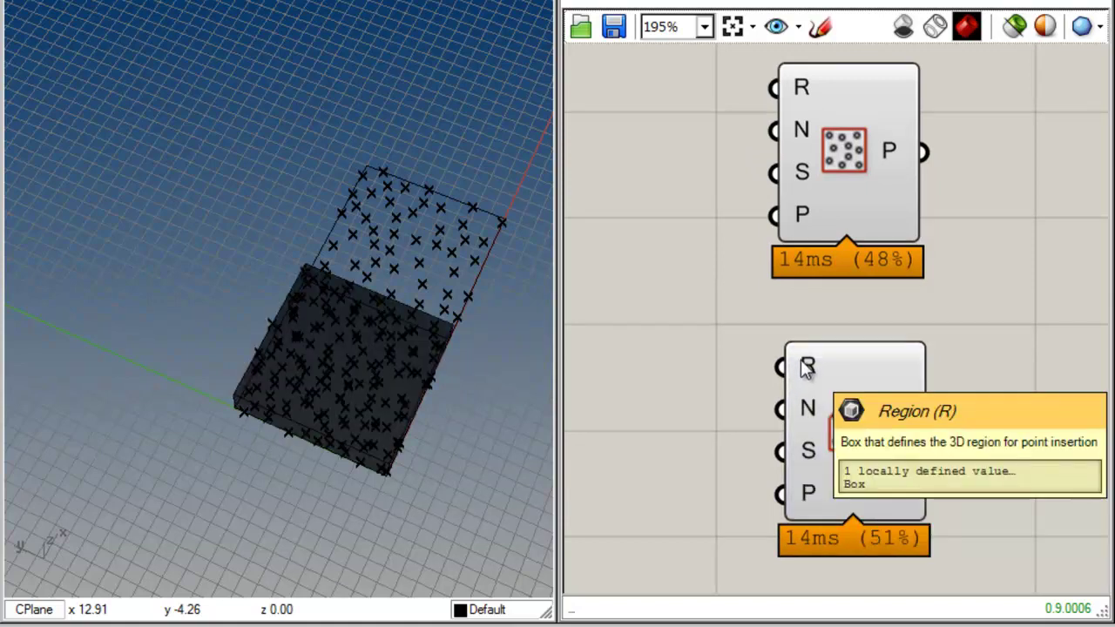
left_click(854, 152)
left_click(831, 374)
right_click(832, 374)
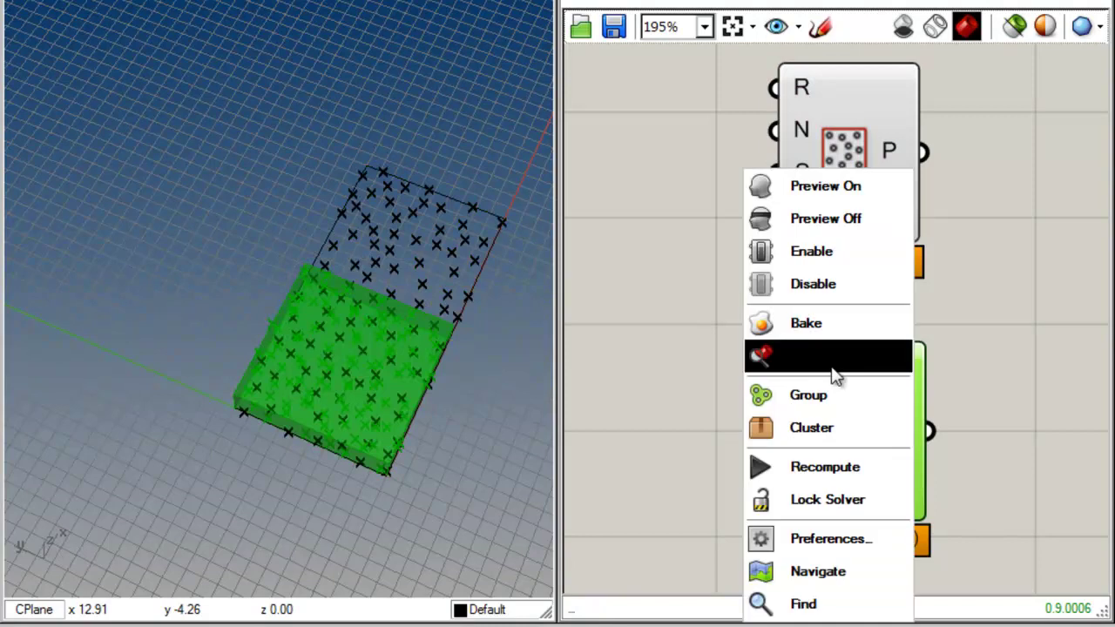
left_click(831, 370)
right_click(860, 413)
left_click(899, 448)
Examine the Count and Seed inputs of the Populate components along with the 2D points in the viewport
right_click_drag(424, 327, 397, 275)
mouse_move(808, 412)
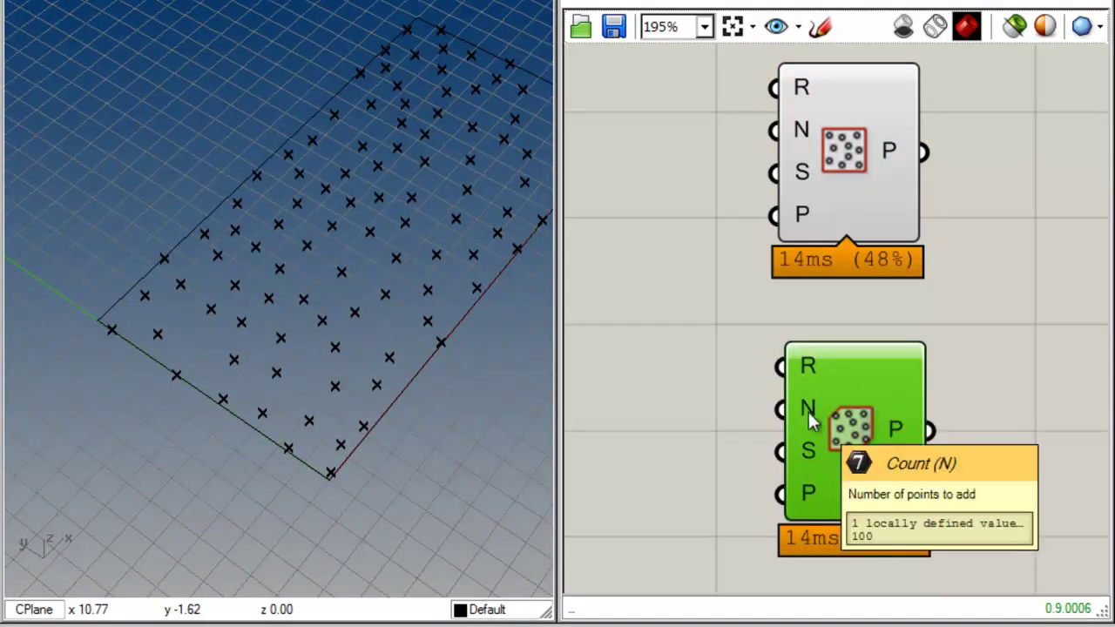
mouse_move(806, 447)
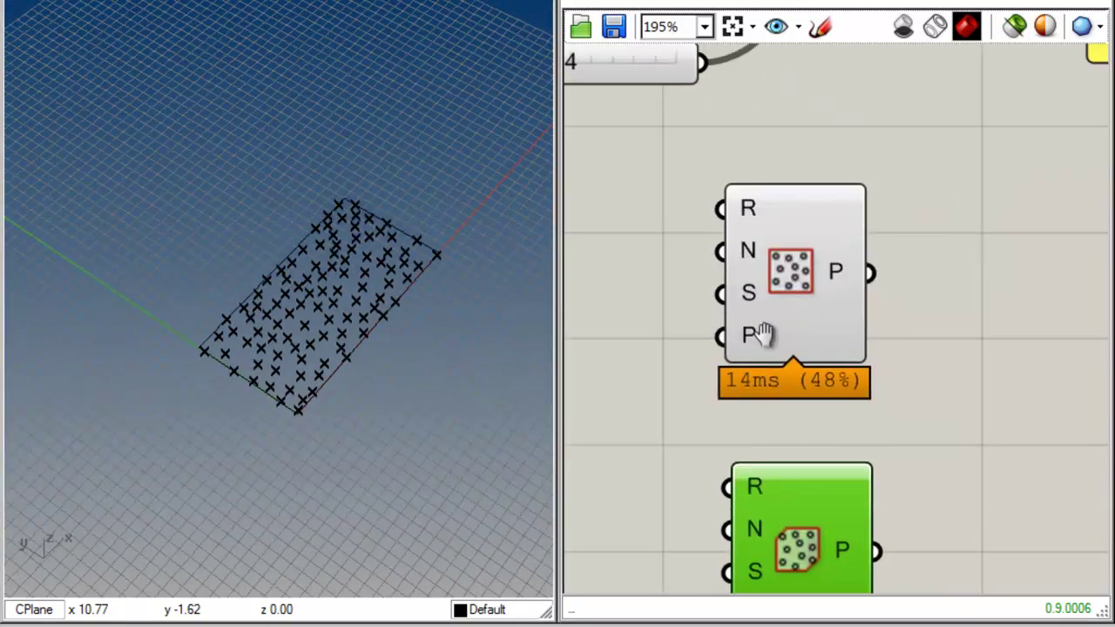
right_click_drag(766, 336, 786, 391)
scroll(713, 338, "down", 3)
right_click_drag(712, 338, 741, 403)
scroll(803, 372, "up", 4)
left_click(805, 373)
scroll(765, 440, "down", 4)
right_click_drag(766, 441, 832, 202)
left_click(835, 207)
right_click_drag(353, 292, 298, 357, "shift")
right_click_drag(956, 388, 953, 305)
Move the Populate 3D and Populate 2D components lower on the canvas, away from the Random setup
left_click_drag(762, 387, 753, 463)
left_click_drag(764, 235, 758, 316)
left_click_drag(745, 453, 742, 470)
left_click(842, 343)
Add a number slider with the value 100 and connect it to the Populate 2D component's Count input
scroll(822, 199, "down", 2)
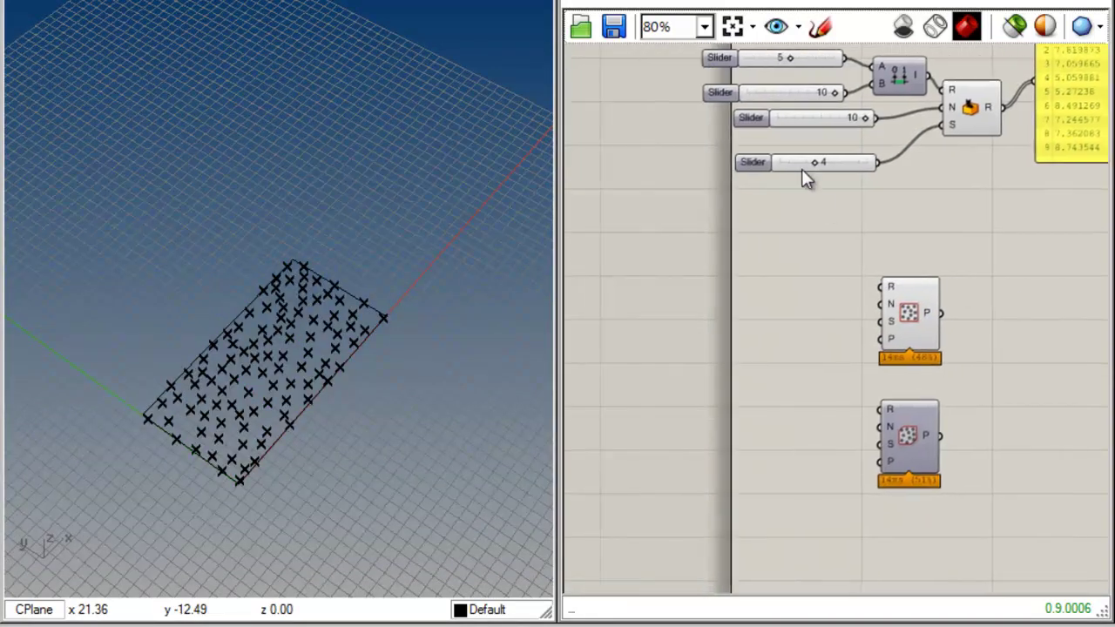
double_click(784, 336)
type("10")
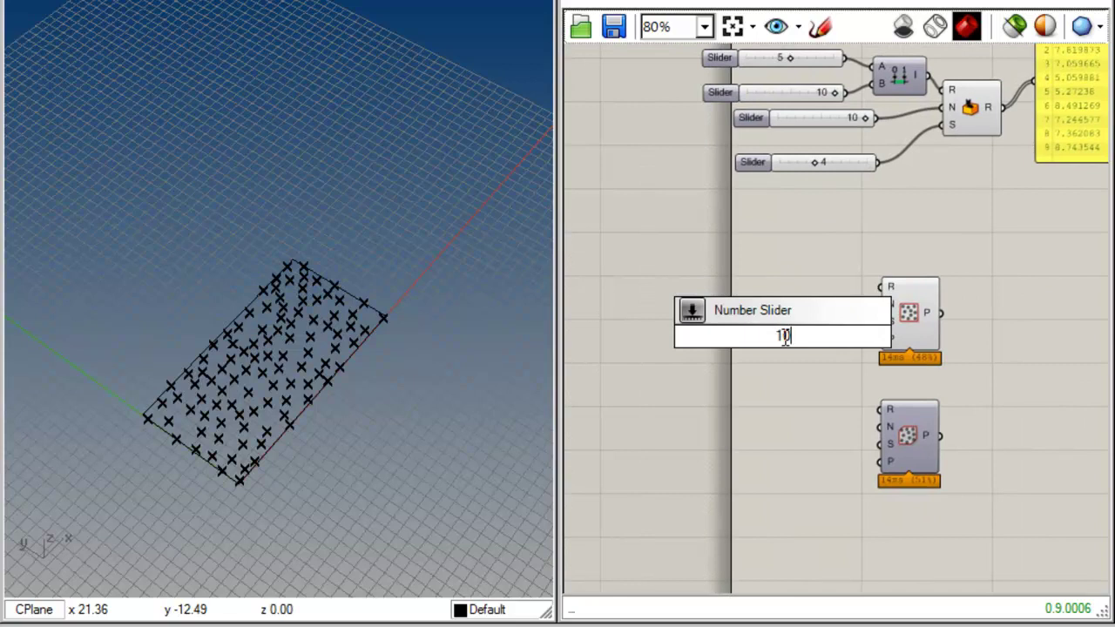
type("0")
key("Return")
left_click_drag(855, 336, 881, 287)
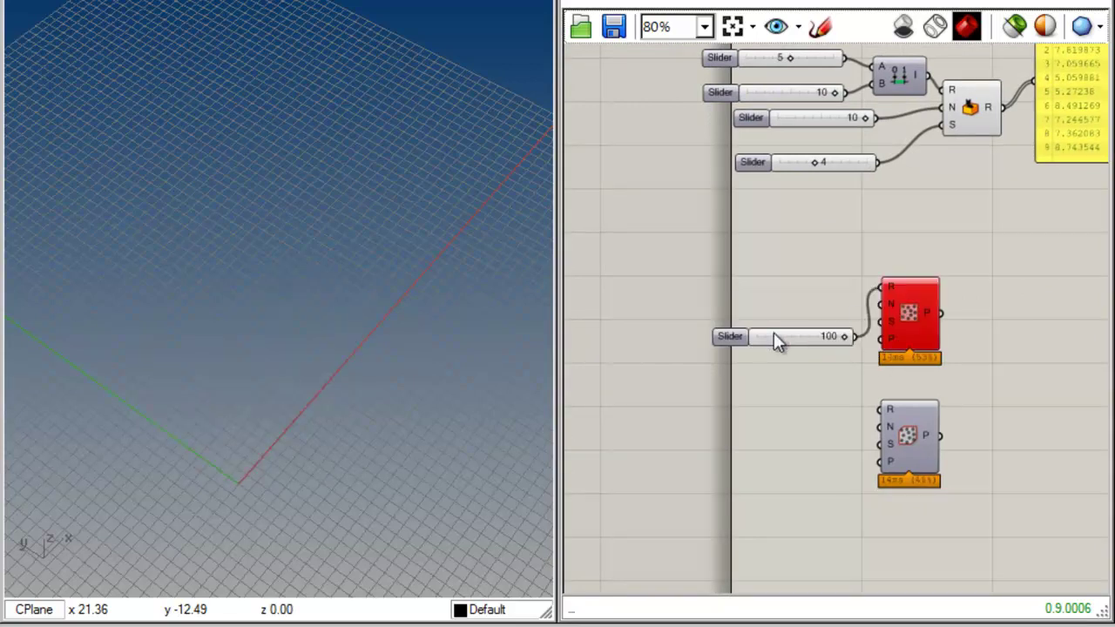
left_click_drag(865, 334, 881, 304)
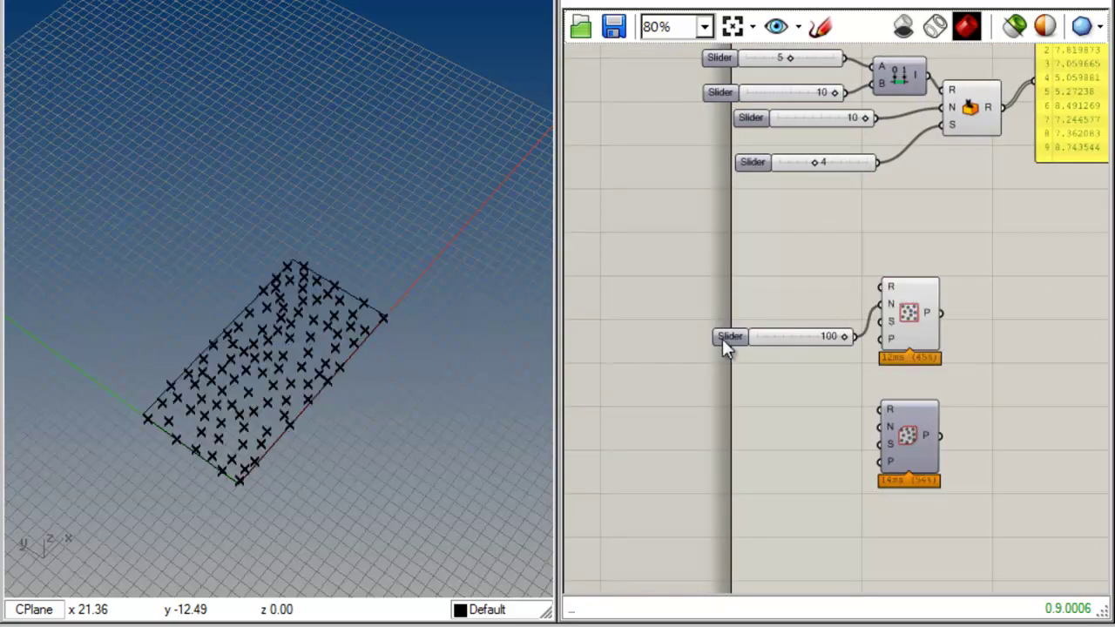
Space the count slider and Populate 2D apart in line with the Count input, and set the slider to 75
left_click_drag(717, 341, 712, 324)
left_click_drag(913, 309, 973, 312)
left_click_drag(719, 320, 768, 305)
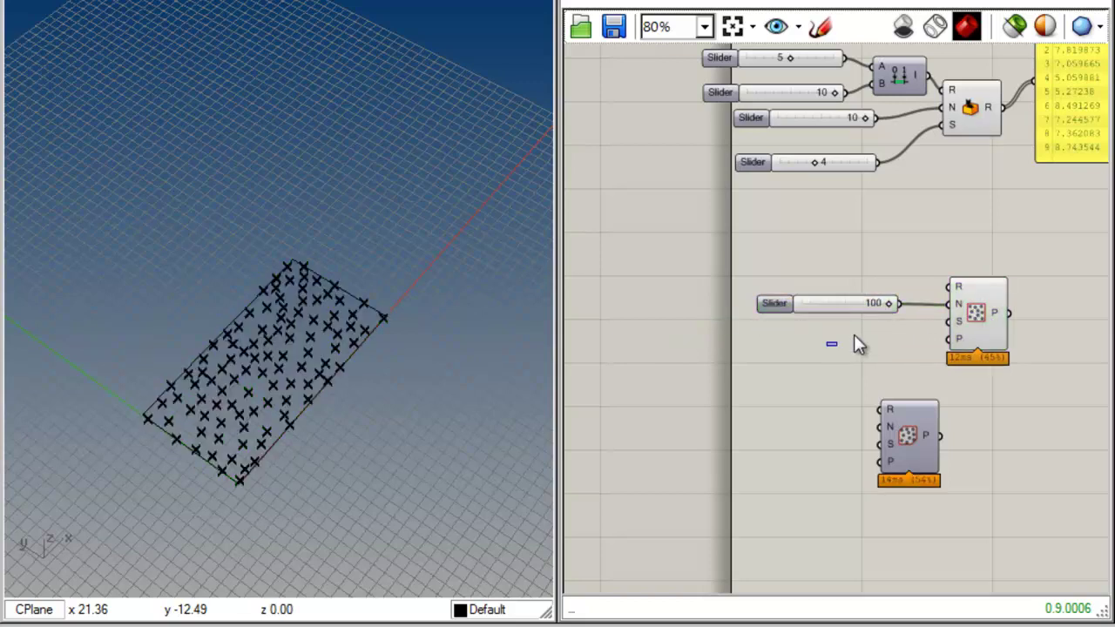
left_click_drag(886, 305, 864, 317)
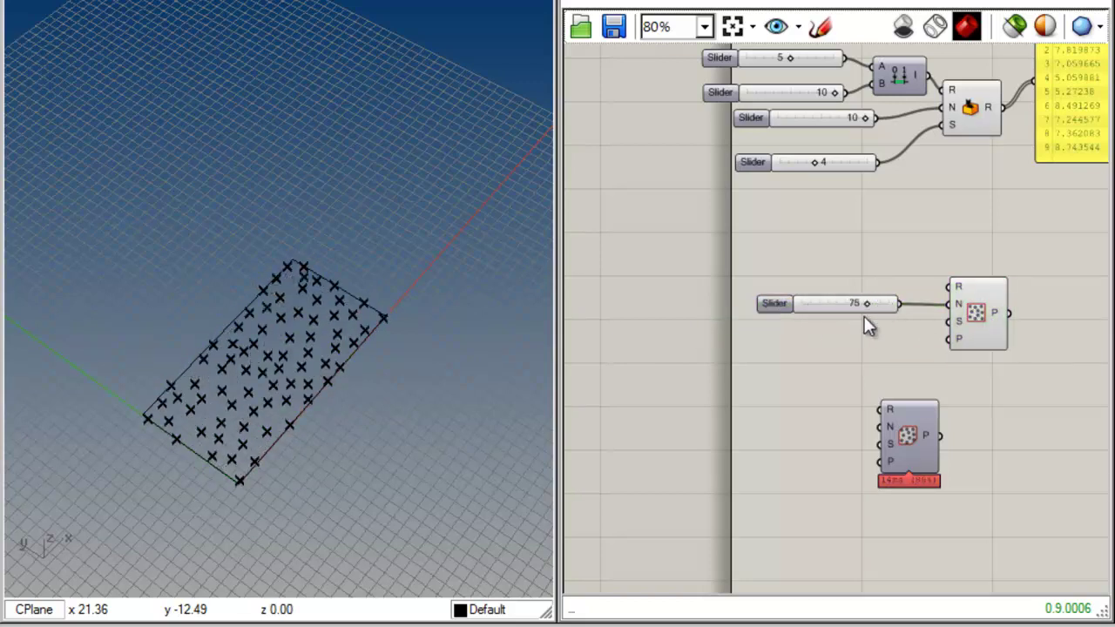
Align the Populate 3D component directly beneath Populate 2D
left_click_drag(914, 426, 981, 425)
left_click(904, 372)
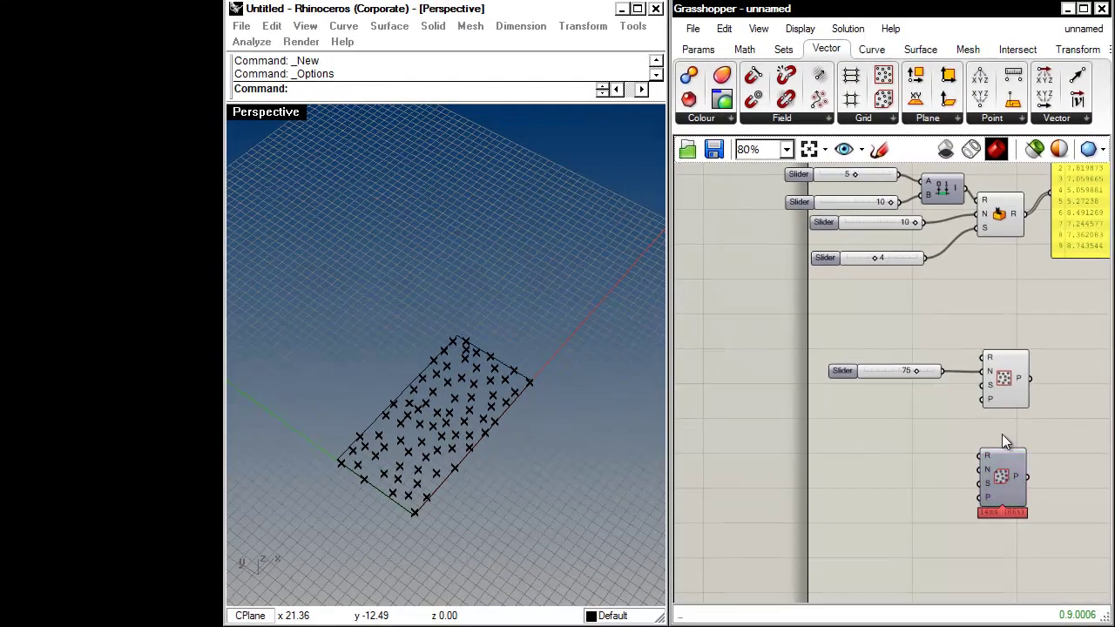
left_click(976, 382)
Place a Center Box component in the free space to the right of Populate 2D
right_click_drag(983, 369, 829, 384)
left_click(887, 421)
left_click(953, 356)
right_click_drag(953, 338, 908, 343)
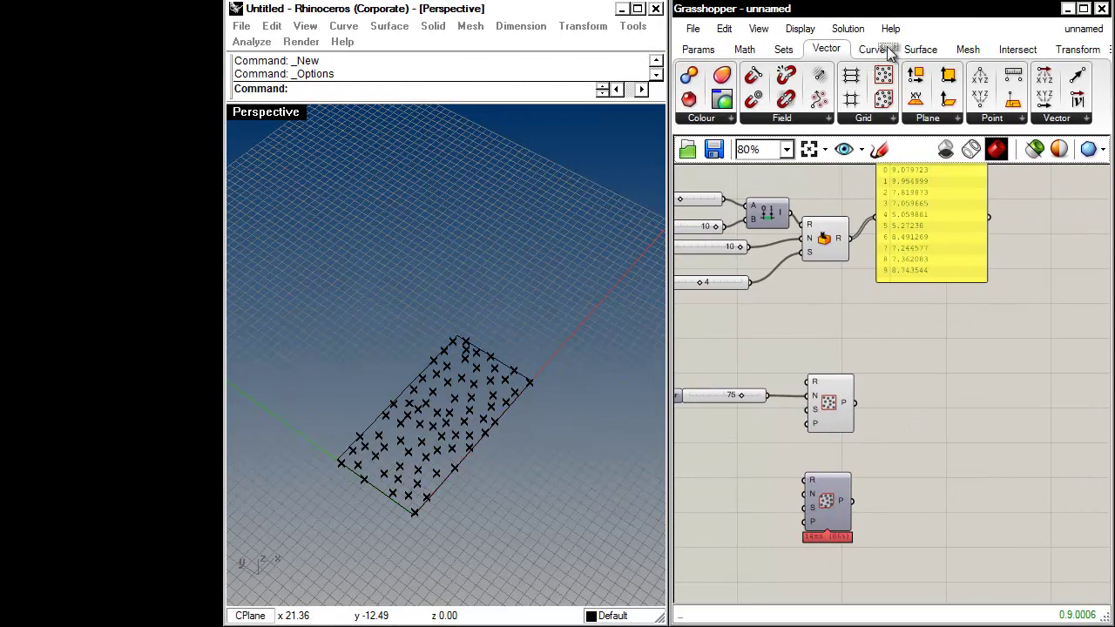
left_click(929, 51)
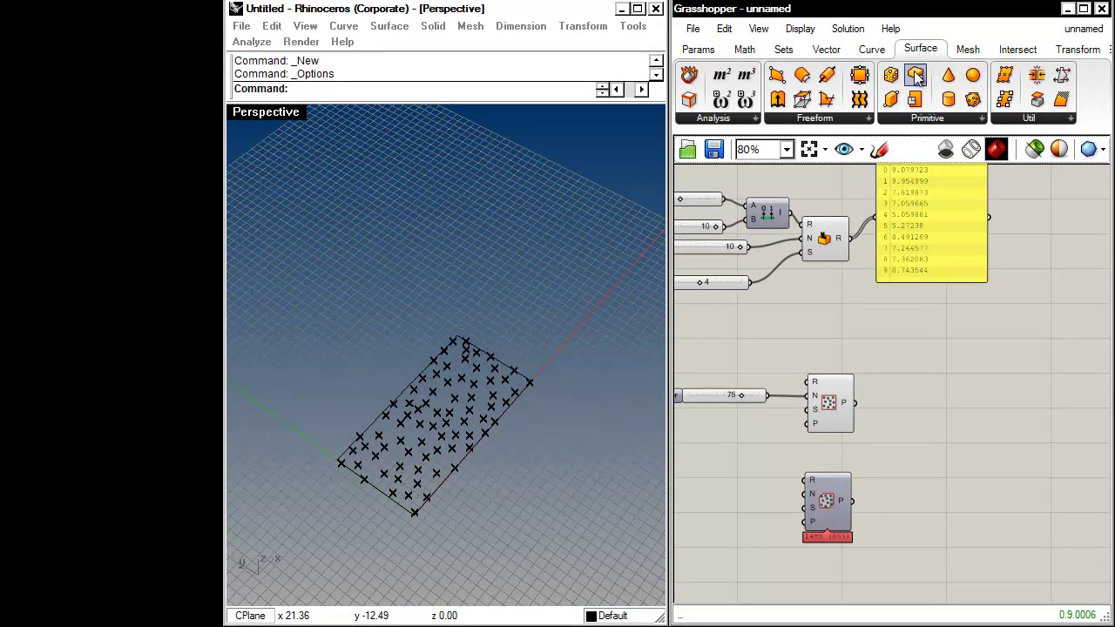
left_click_drag(917, 77, 930, 415)
left_click(952, 335)
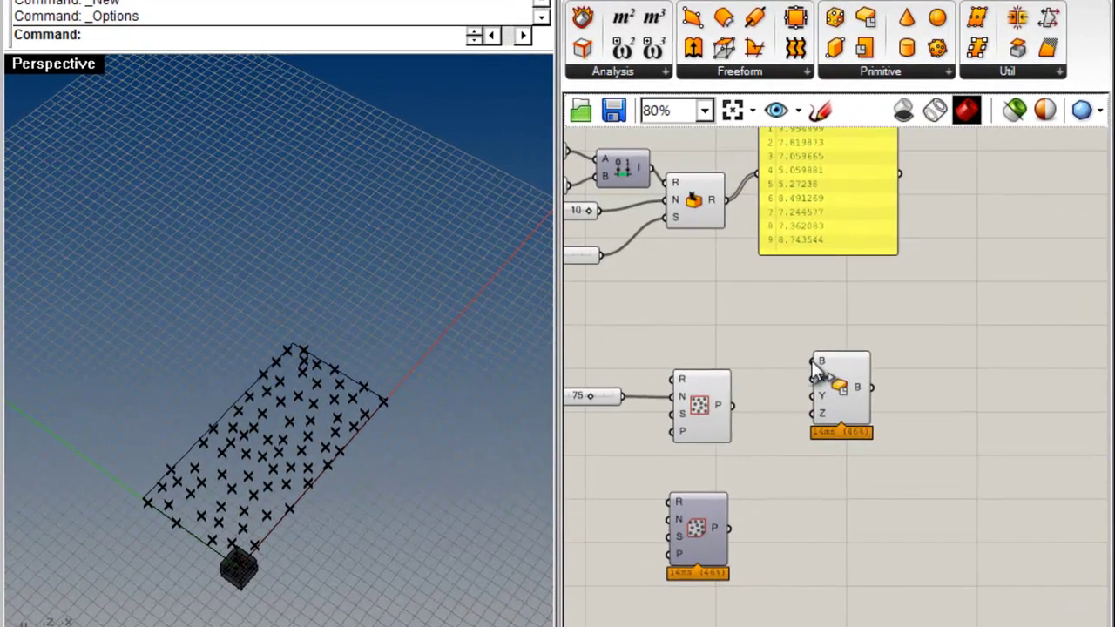
Connect the Populate 2D points to the Center Box's Base input and shift the Center Box slightly lower
scroll(926, 380, "up", 3)
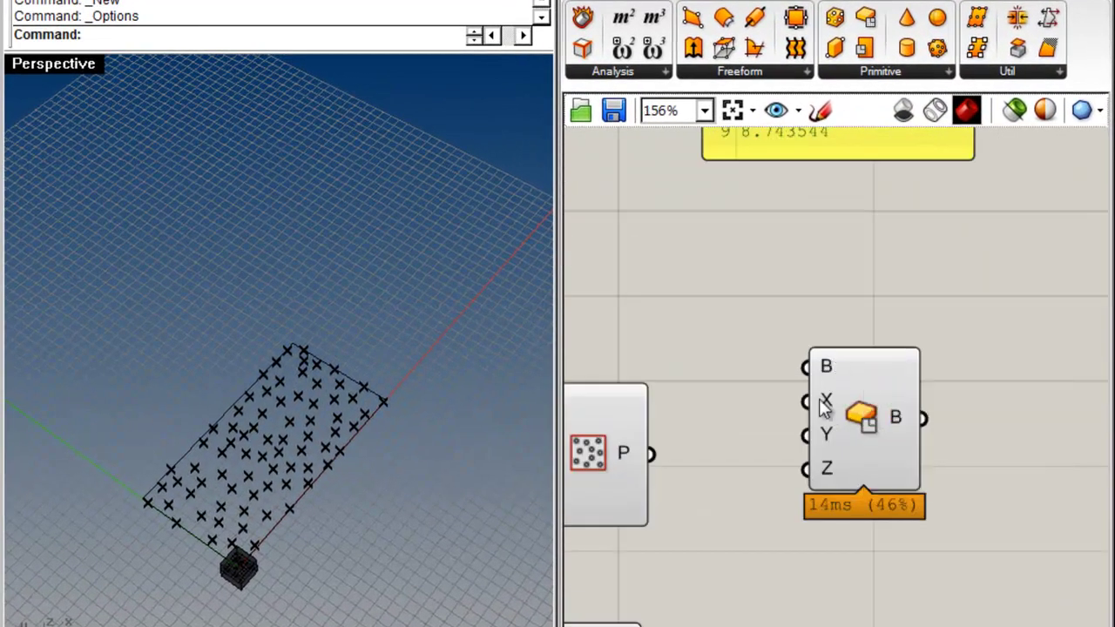
right_click_drag(823, 475, 908, 382)
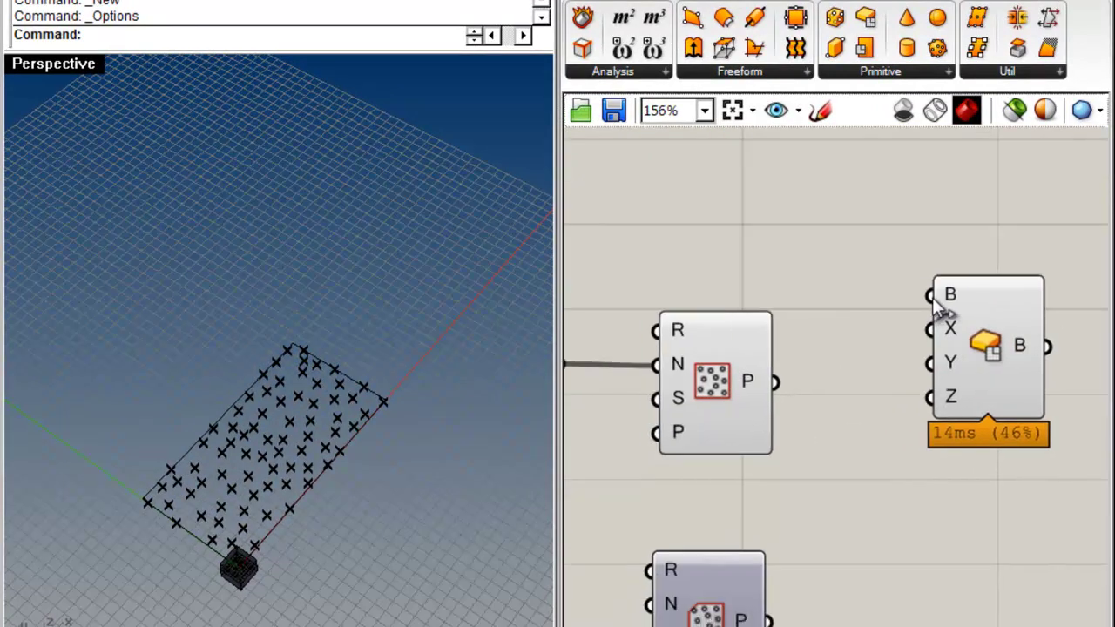
left_click_drag(939, 295, 772, 397)
left_click_drag(993, 349, 1010, 389)
left_click(899, 288)
right_click_drag(899, 288, 795, 303)
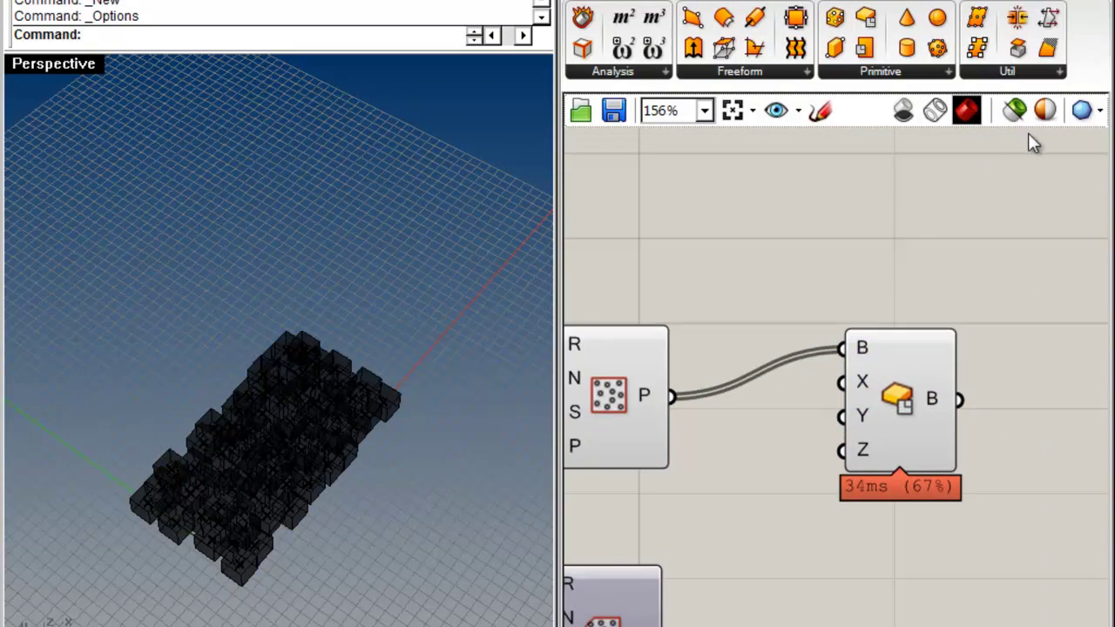
Set the Grasshopper preview colour for unselected geometry to fully opaque white
right_click_drag(185, 523, 353, 415)
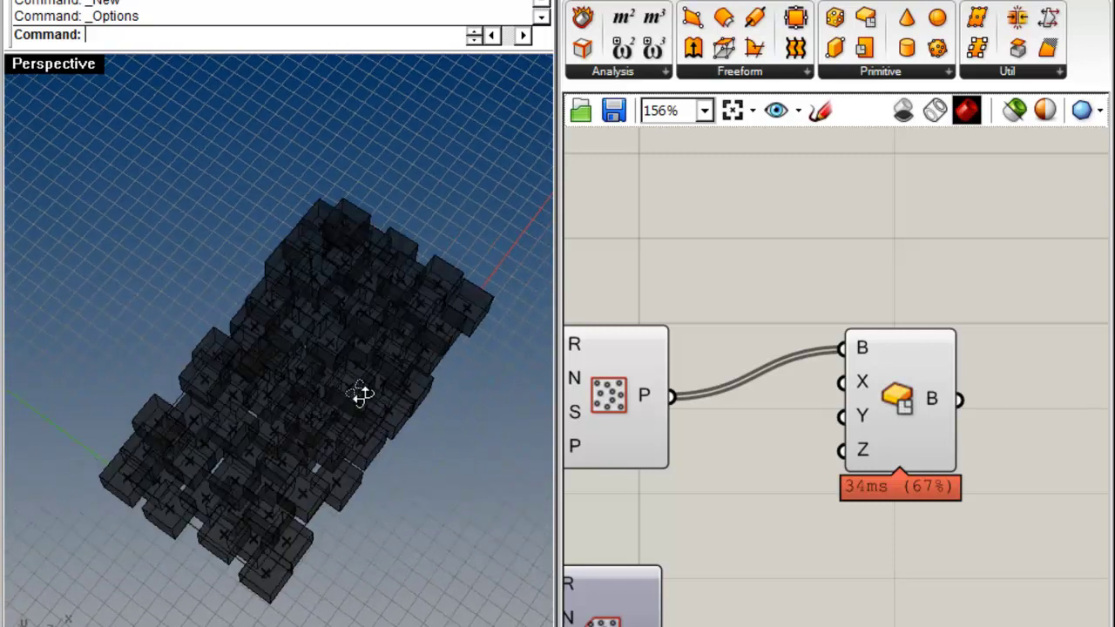
left_click(1042, 112)
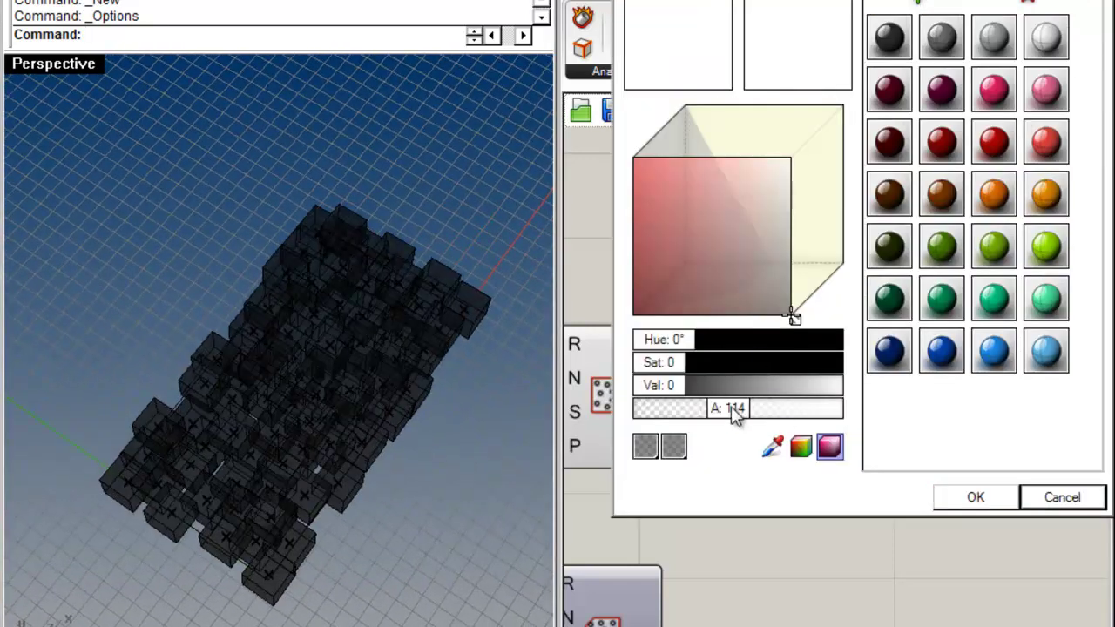
left_click_drag(741, 409, 843, 409)
mouse_move(794, 317)
left_mouse_down()
mouse_move(792, 200)
mouse_move(817, 196)
left_mouse_up()
left_click(975, 499)
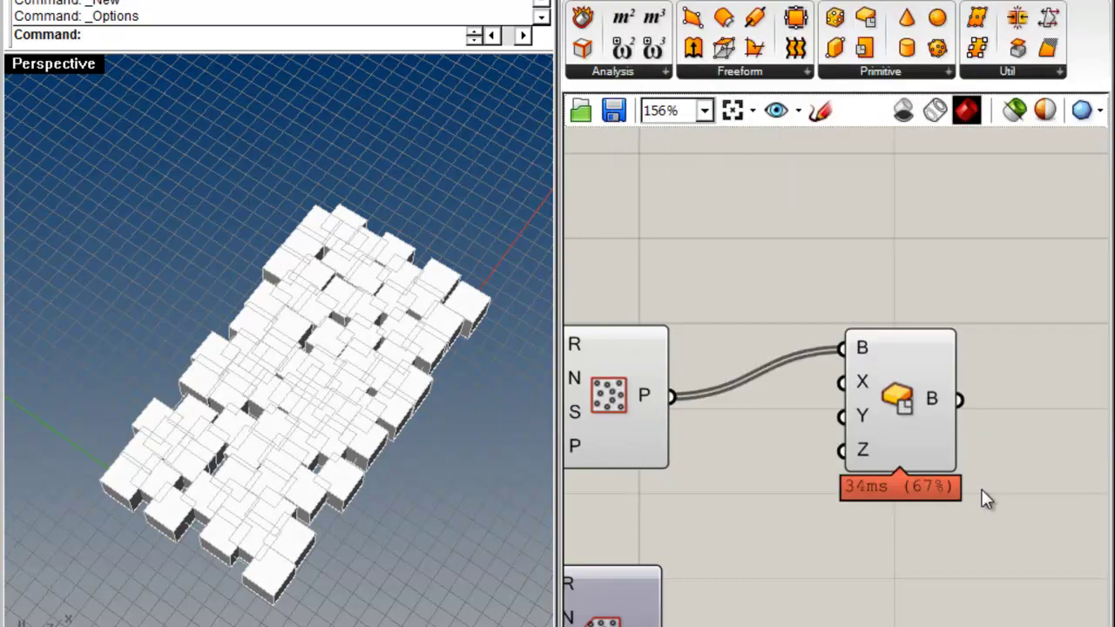
Reposition the Center Box beside Populate 2D, leaving a wide gap between the two components
right_click_drag(830, 311, 904, 239)
left_click_drag(1024, 310, 938, 358)
left_click(809, 401)
right_click_drag(809, 401, 841, 407)
scroll(860, 424, "down", 1)
right_click_drag(296, 365, 218, 383)
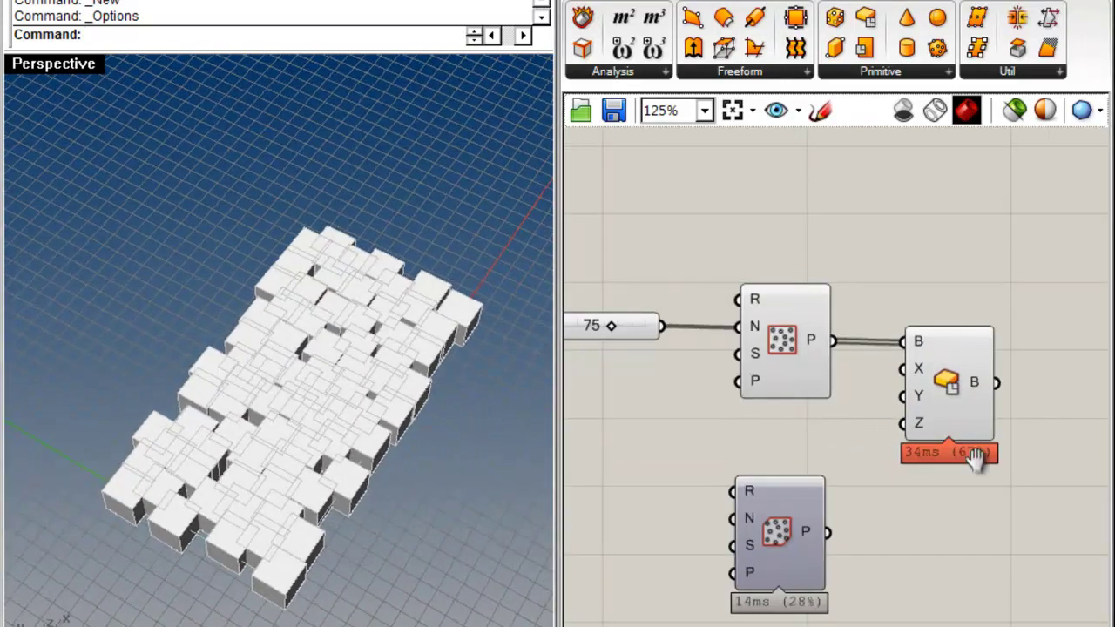
right_click_drag(996, 448, 802, 451)
left_click_drag(761, 414, 866, 414)
left_click(1041, 425)
Move the Populate 2D count slider and the Random component's number slider farther left to make room for wires
scroll(825, 380, "up", 3)
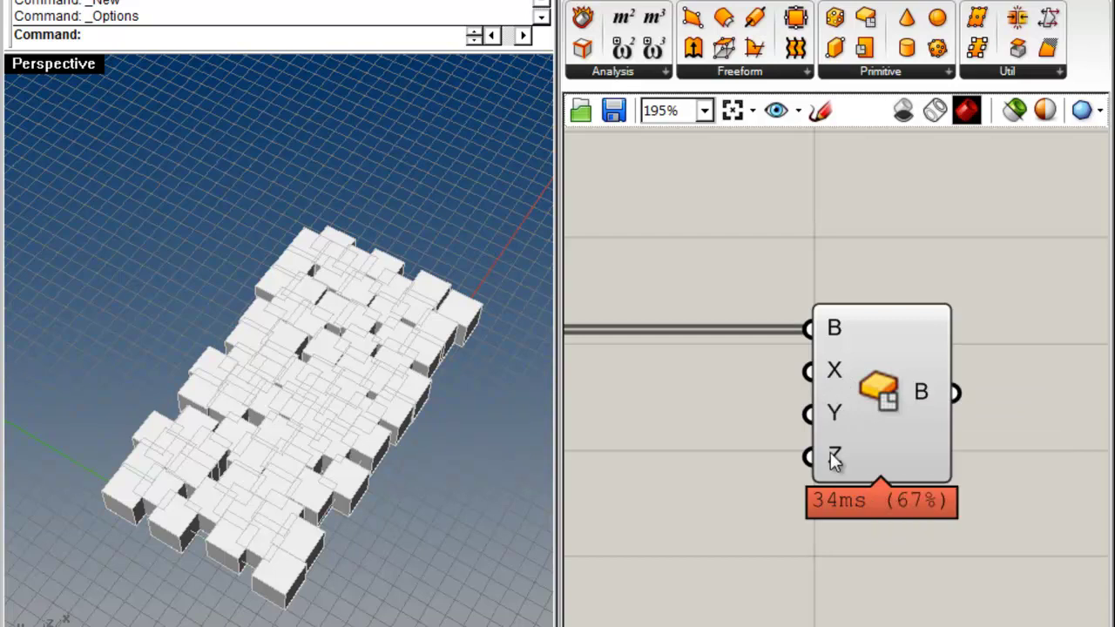
scroll(835, 354, "down", 5)
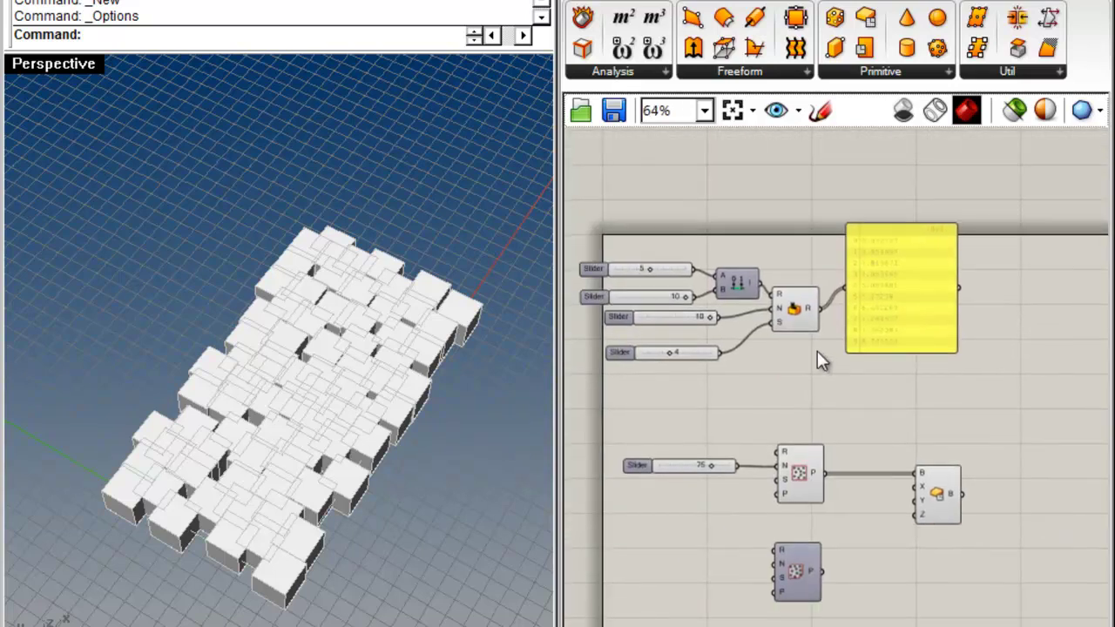
left_click_drag(715, 463, 670, 466)
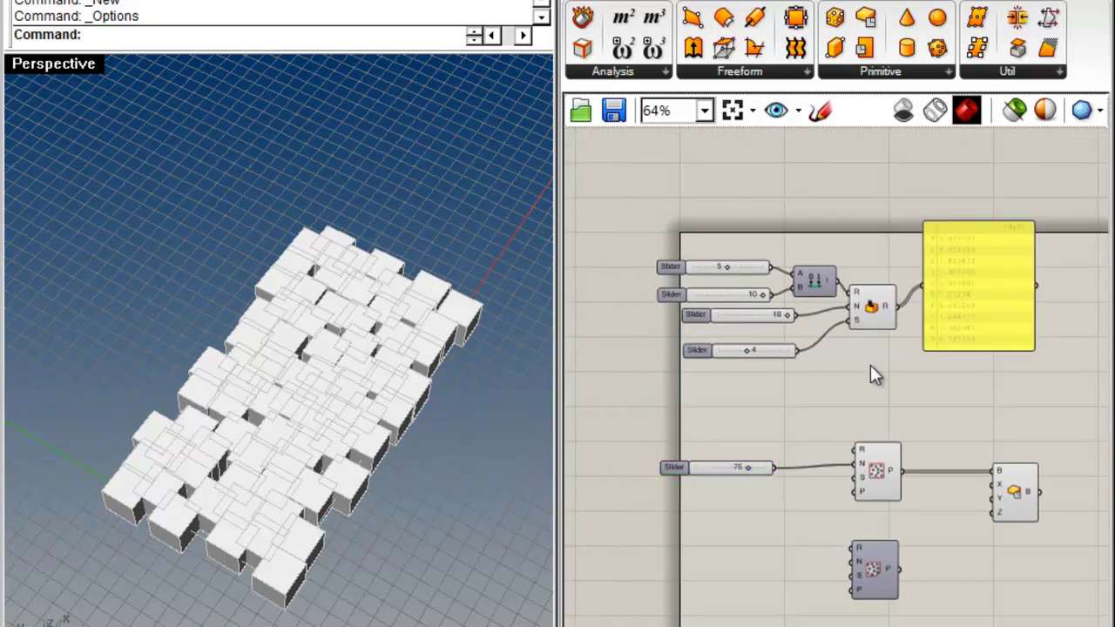
scroll(897, 309, "up", 1)
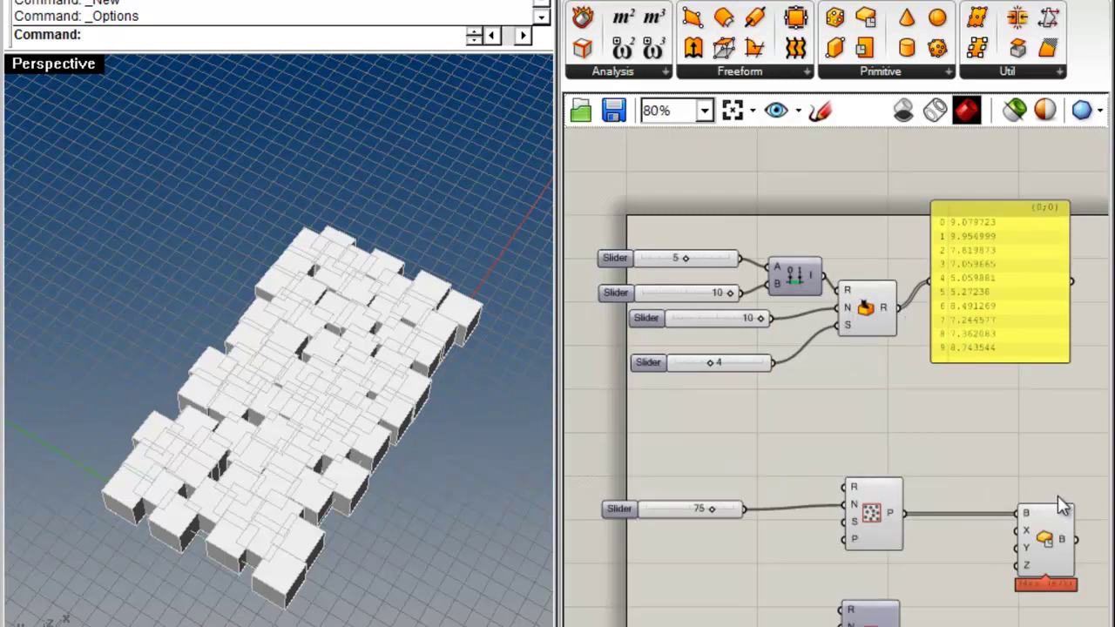
left_click_drag(648, 320, 632, 323)
left_click(704, 434)
right_click_drag(871, 328, 791, 343)
Connect the Populate 2D count slider to the Random component's Number input and delete the slider it replaces
right_click_drag(570, 575, 772, 476)
scroll(770, 474, "up", 4)
left_click(723, 356)
scroll(963, 261, "down", 3)
right_click_drag(1046, 248, 797, 407)
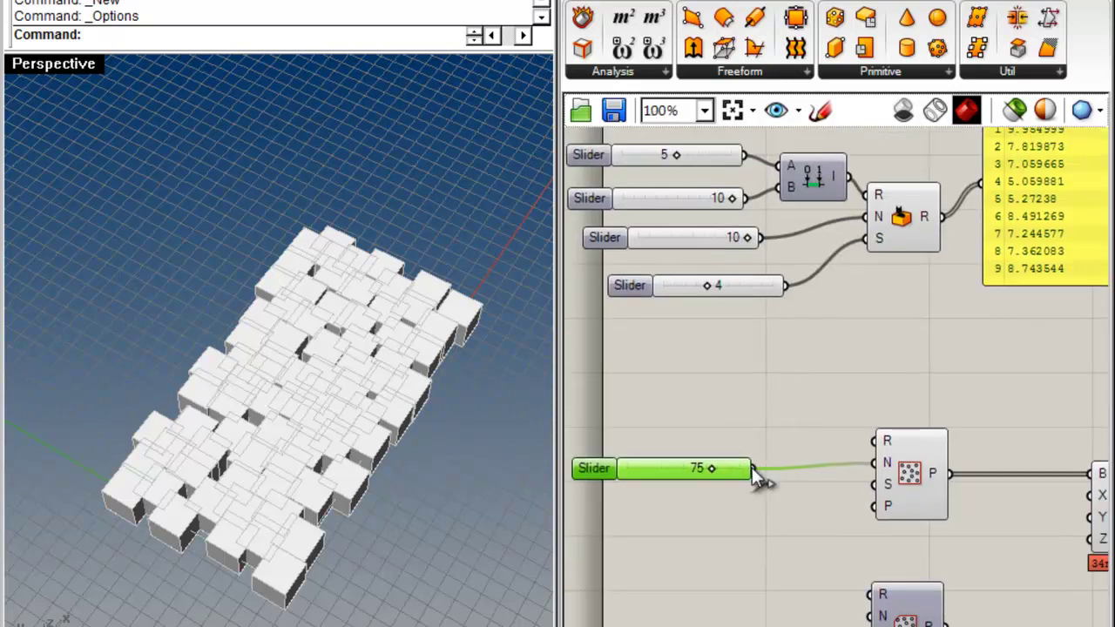
left_click_drag(846, 245, 863, 218)
left_click(766, 261)
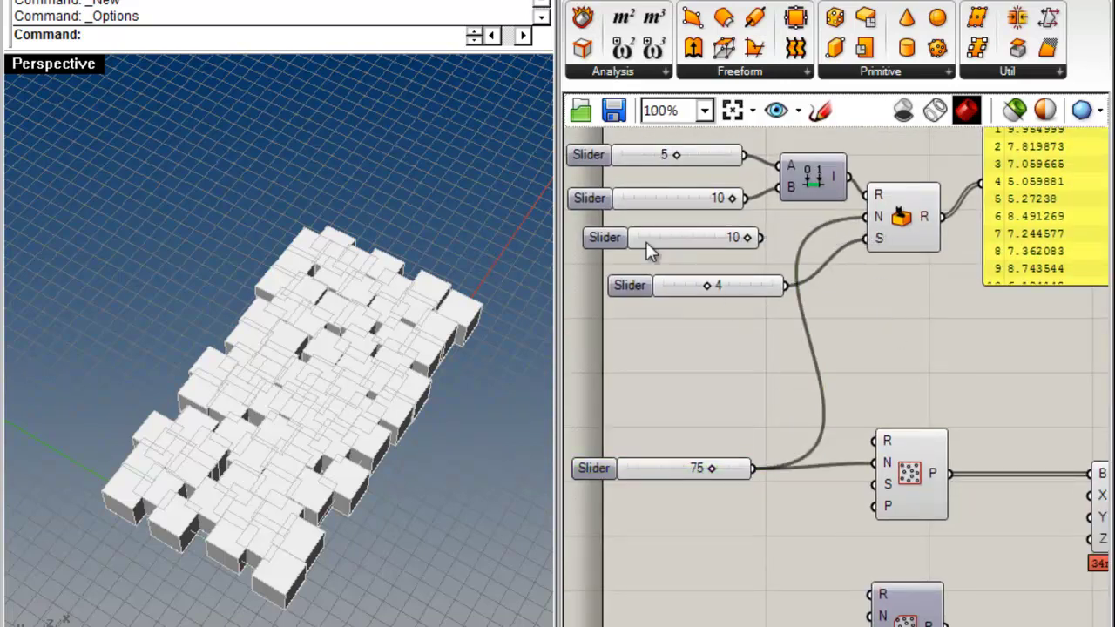
left_click(615, 248)
key("Delete")
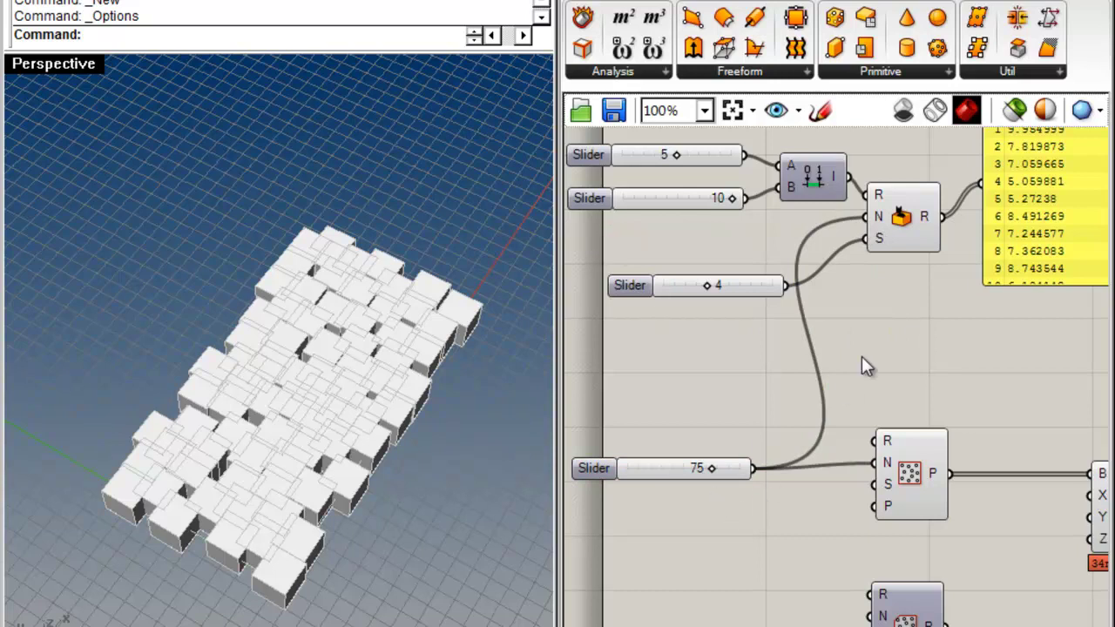
Connect the Random output to the Center Box's X, Y and Z inputs, and move the numbers panel clear of the wires
scroll(784, 374, "down", 1)
left_click_drag(811, 252, 982, 483)
left_click(999, 387)
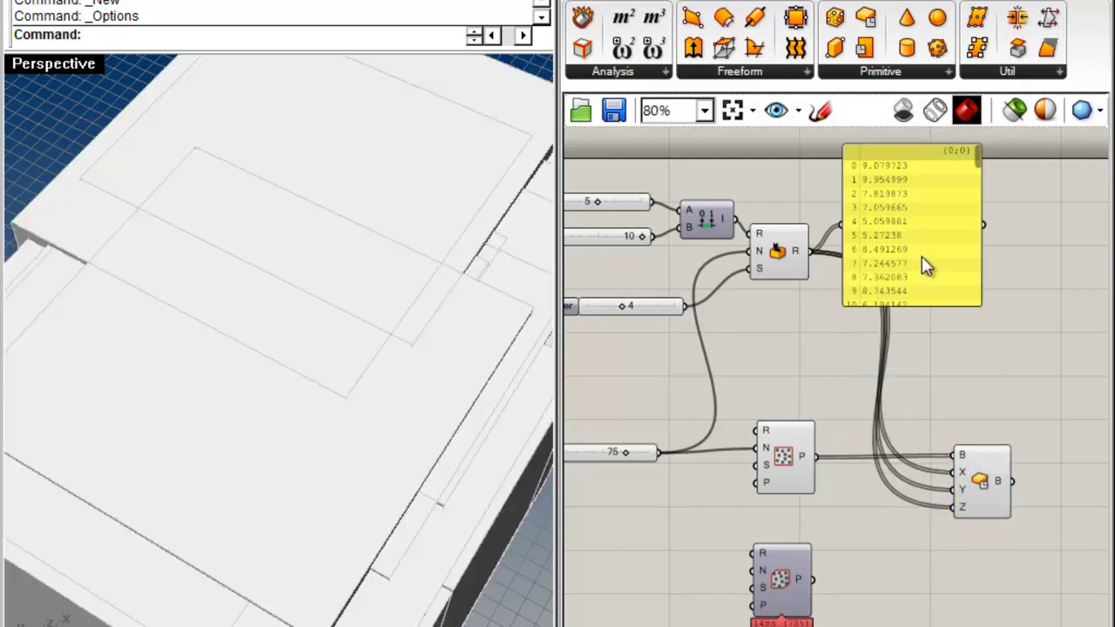
left_click_drag(921, 261, 1045, 265)
scroll(473, 319, "down", 3)
right_click_drag(692, 285, 897, 331)
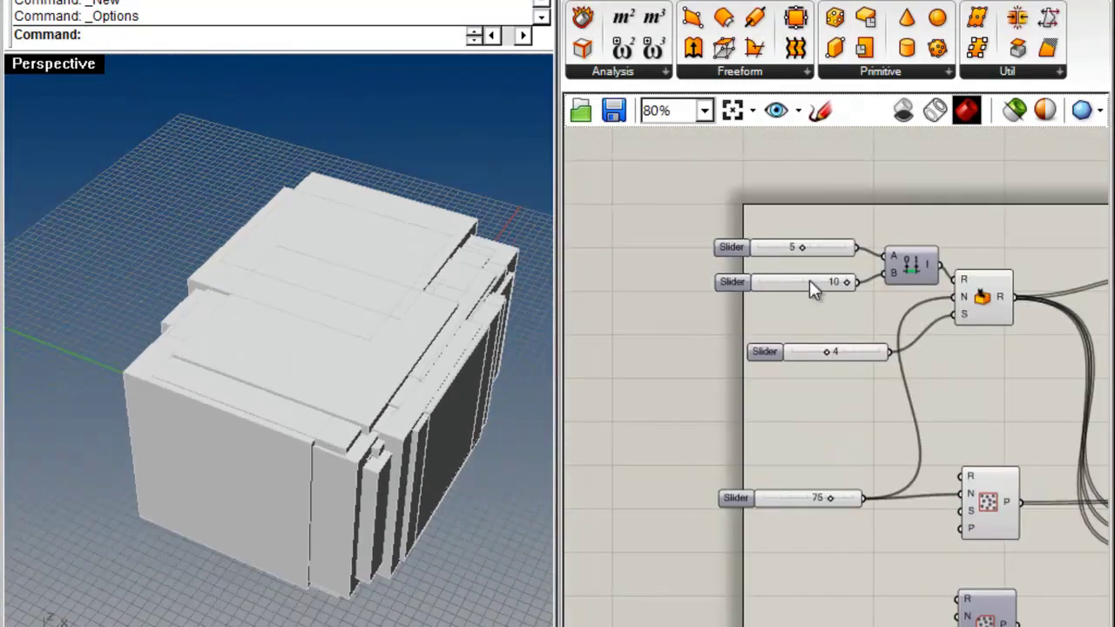
Switch the slider feeding the domain's A input to real-number rounding and set its maximum to 2
scroll(801, 251, "up", 4)
scroll(830, 256, "down", 2)
right_click_drag(841, 264, 756, 252)
left_click_drag(966, 285, 951, 284)
left_click(926, 229)
right_click_drag(831, 275, 921, 299)
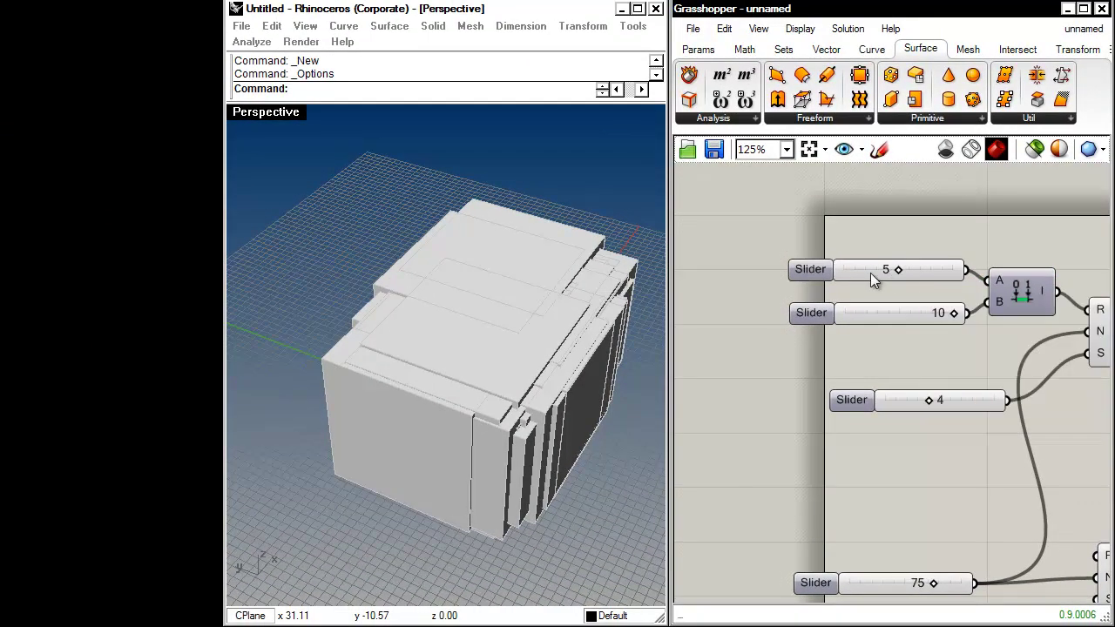
right_click(882, 272)
left_click(905, 355)
left_click(888, 314)
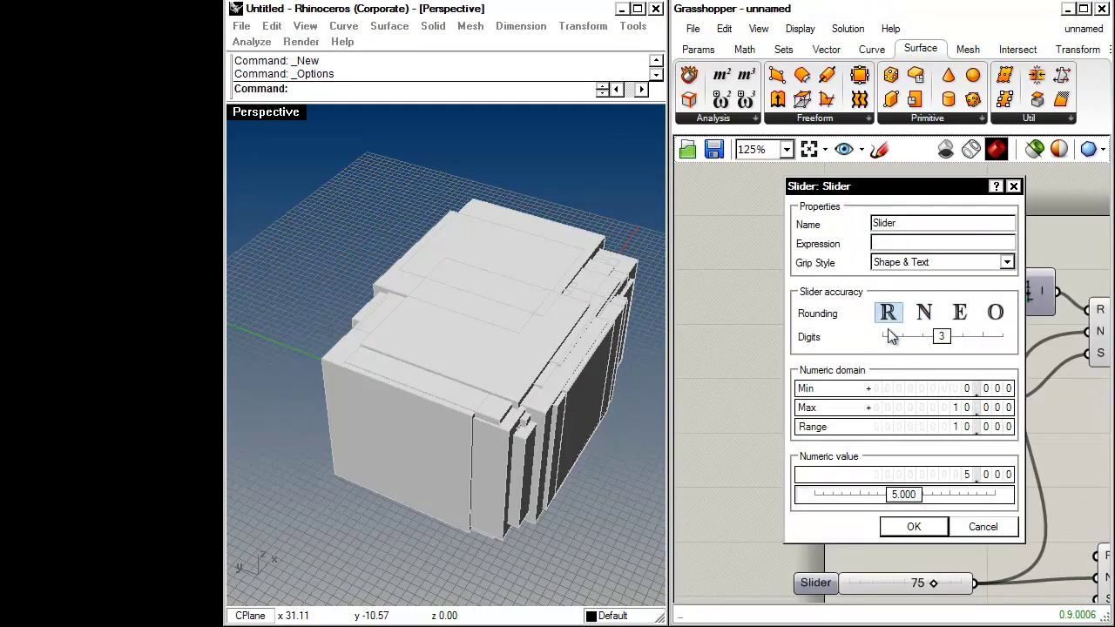
double_click(945, 407)
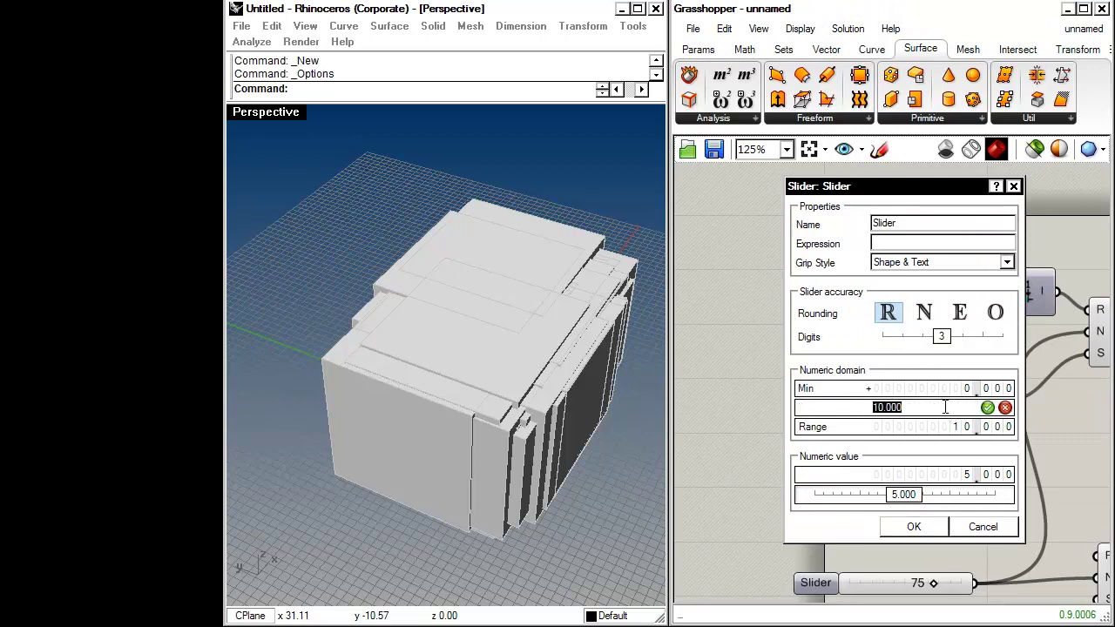
key("Return")
key("Return")
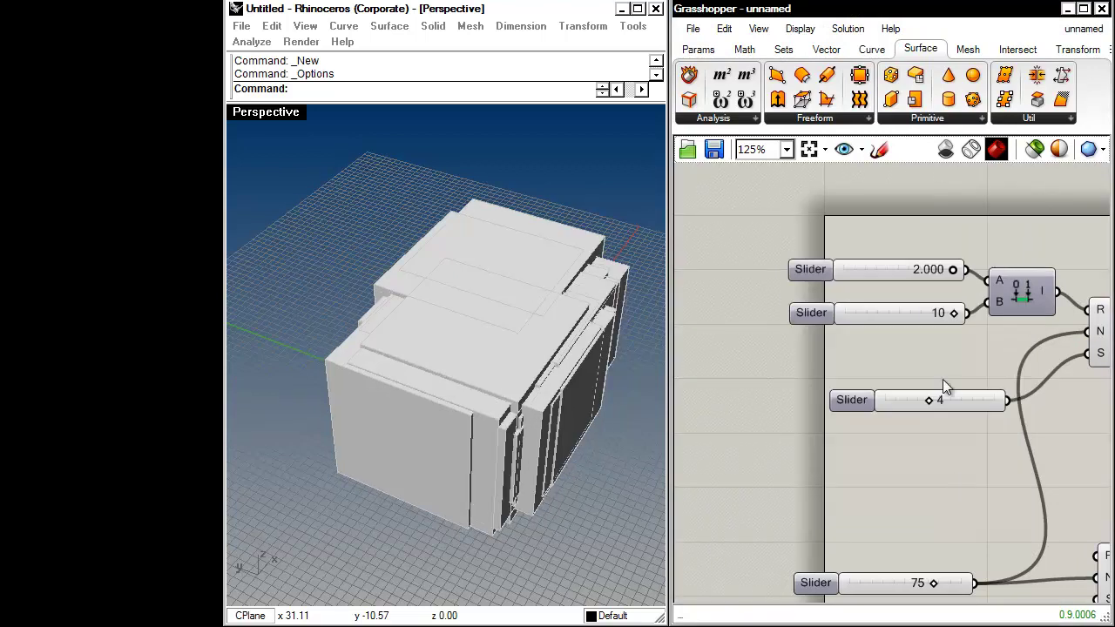
Replace the domain's B slider with a copy of the 2.000 slider connected to the B input
left_click(920, 312)
key("Delete")
left_click(881, 274)
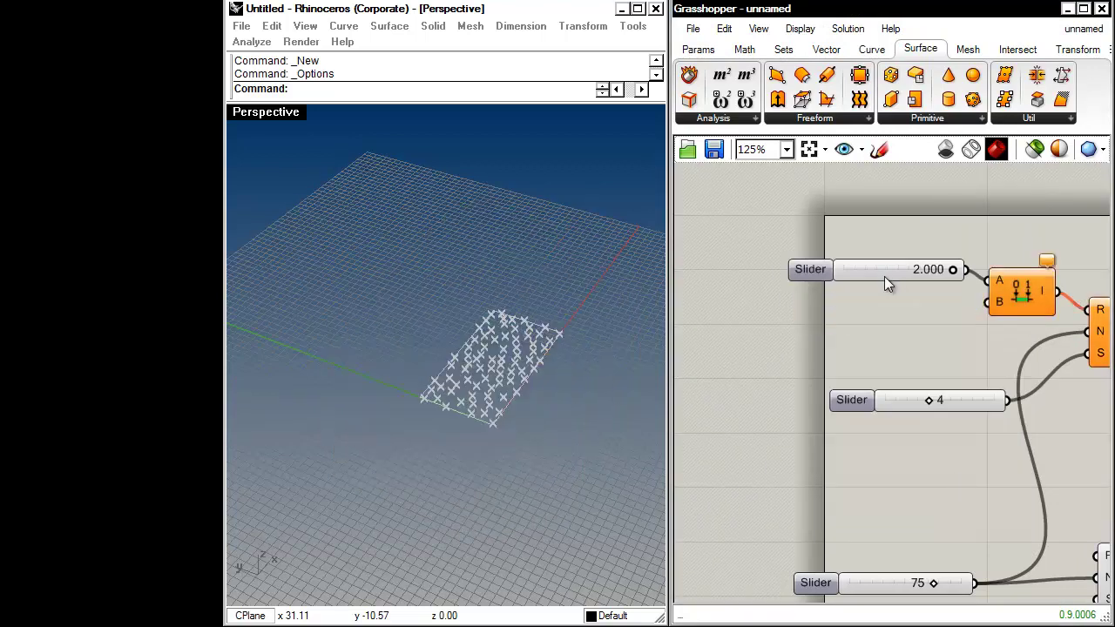
left_click_drag(881, 271, 886, 325, "alt")
left_click_drag(965, 324, 987, 302)
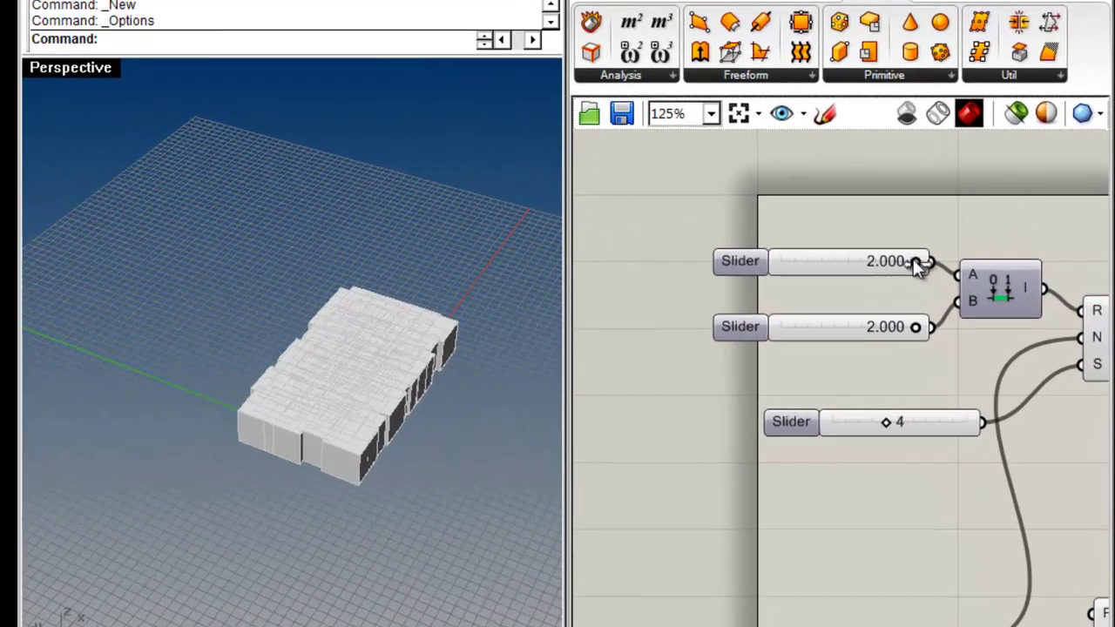
Set the domain's A slider to 0 and the Random component's seed slider to 5
left_click_drag(942, 269, 820, 274)
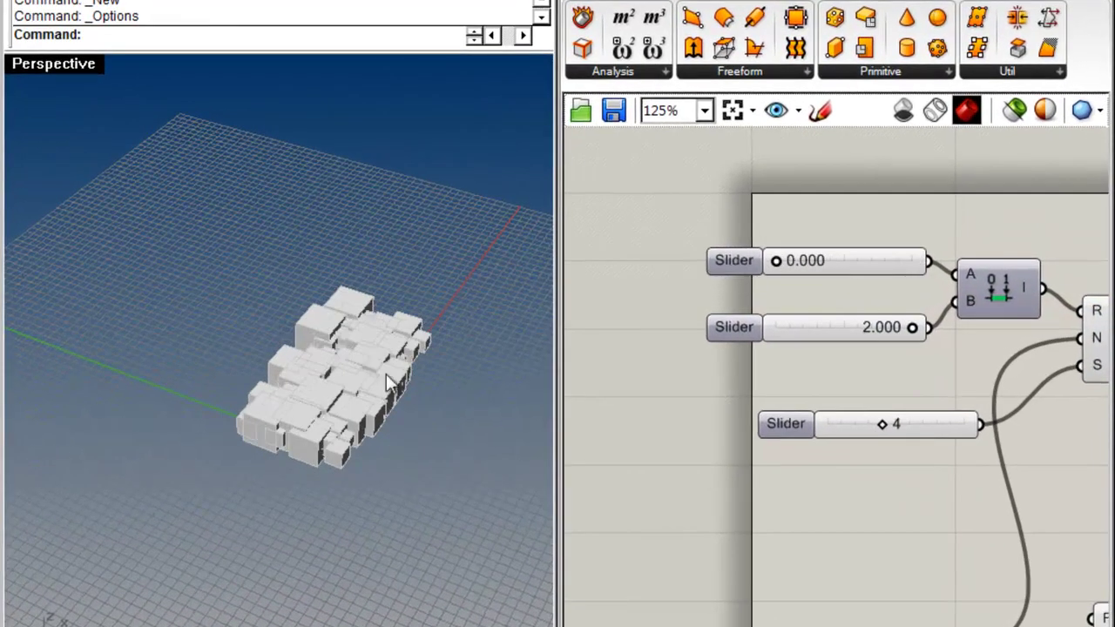
right_click_drag(510, 363, 502, 365)
scroll(389, 377, "up", 4)
mouse_move(391, 374)
right_mouse_down()
mouse_move(355, 515)
mouse_move(382, 357)
mouse_move(379, 385)
right_mouse_up()
scroll(396, 372, "up", 6)
scroll(1080, 516, "down", 2)
right_click_drag(1089, 540, 951, 388)
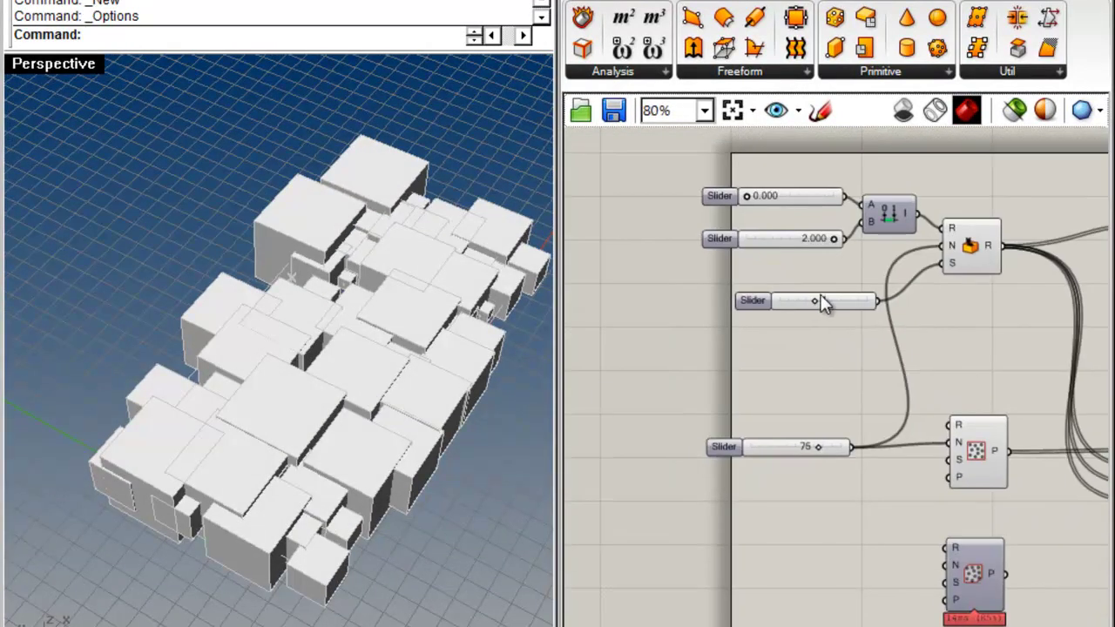
mouse_move(818, 305)
left_mouse_down()
mouse_move(839, 302)
mouse_move(822, 308)
left_mouse_up()
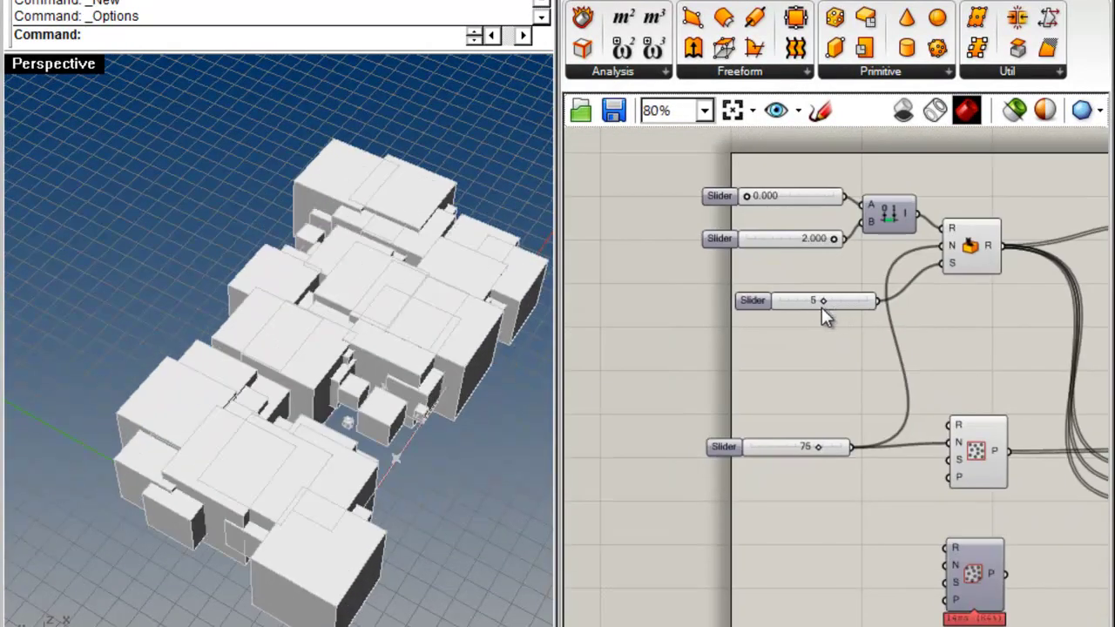
Duplicate the seed slider beside Populate 2D and connect the copy to its Seed input
right_click_drag(886, 383, 860, 315)
left_click_drag(691, 363, 720, 353)
left_click_drag(758, 219, 797, 391, "alt")
right_click_drag(821, 435, 869, 465)
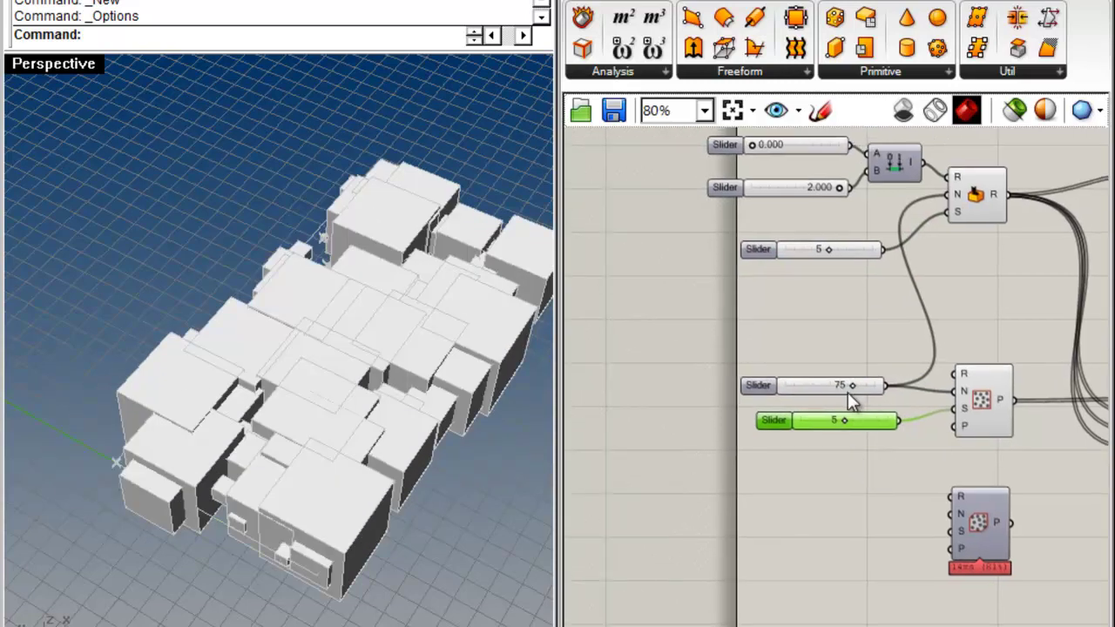
Reduce the count slider shared by Random and Populate 2D to 24
left_click_drag(851, 383, 808, 389)
right_click_drag(339, 383, 199, 497)
scroll(877, 368, "up", 3)
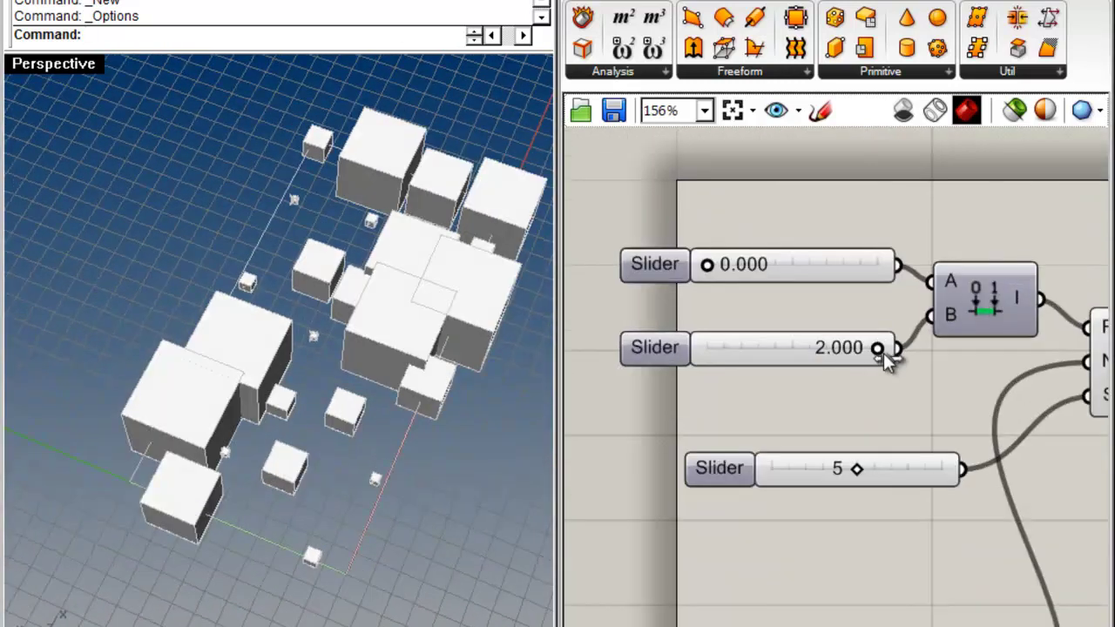
Try lower domain limits of 1.075 and 1.408 for the random values, and return the A slider to 0
left_click_drag(705, 269, 797, 272)
right_click_drag(849, 318, 745, 323)
right_click_drag(1029, 371, 893, 359)
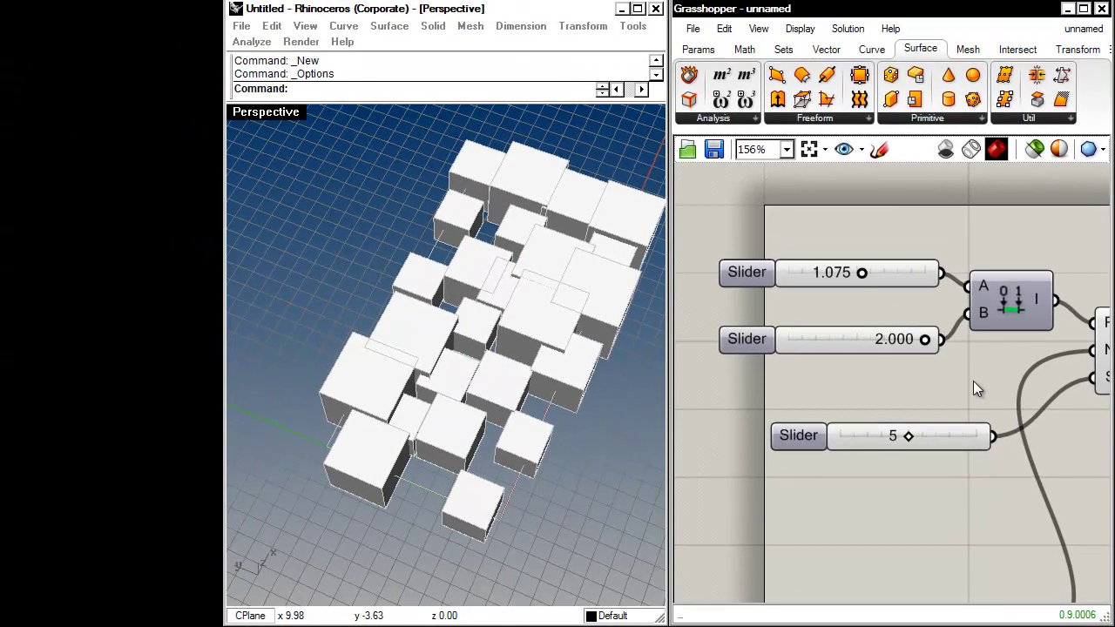
left_click(934, 342)
left_click(935, 236)
right_click_drag(816, 301, 949, 336)
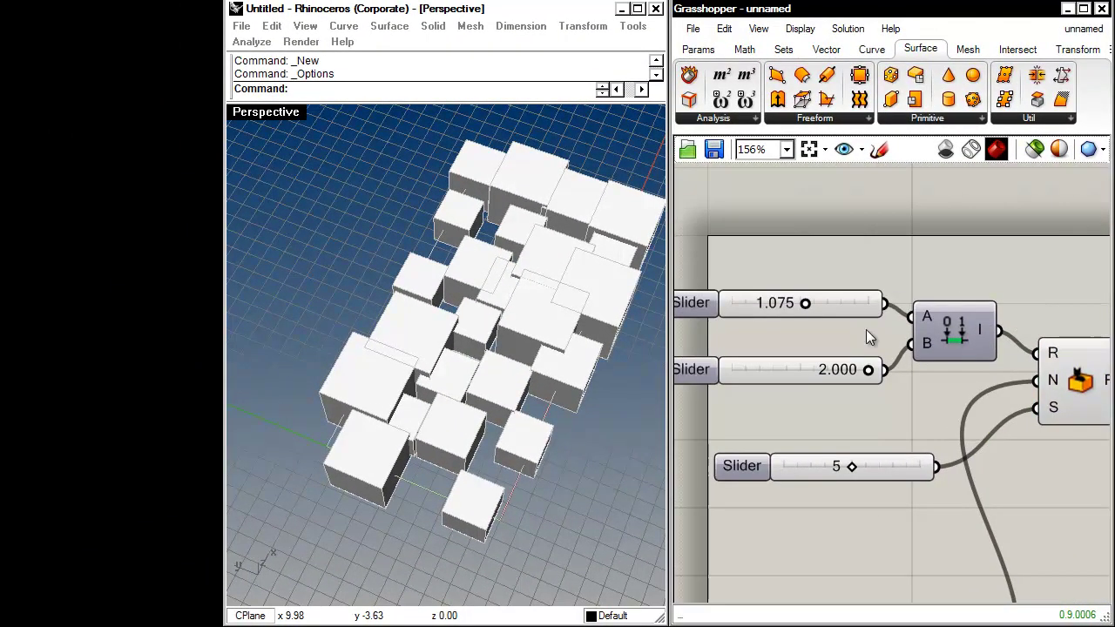
left_click_drag(806, 304, 830, 304)
right_click_drag(832, 350, 911, 315)
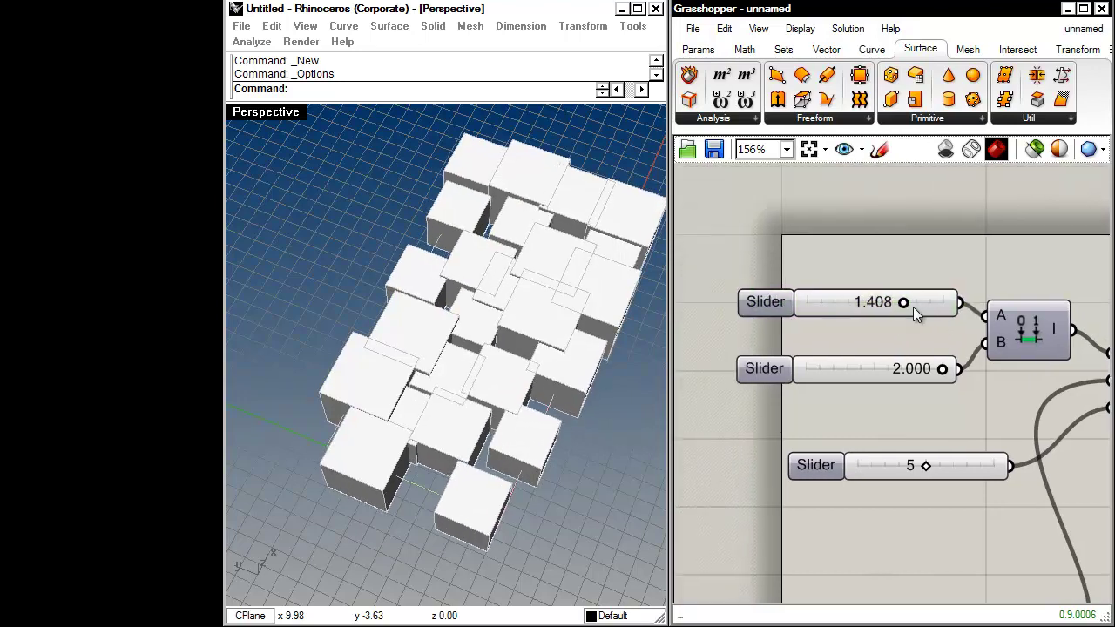
left_click_drag(866, 303, 805, 303)
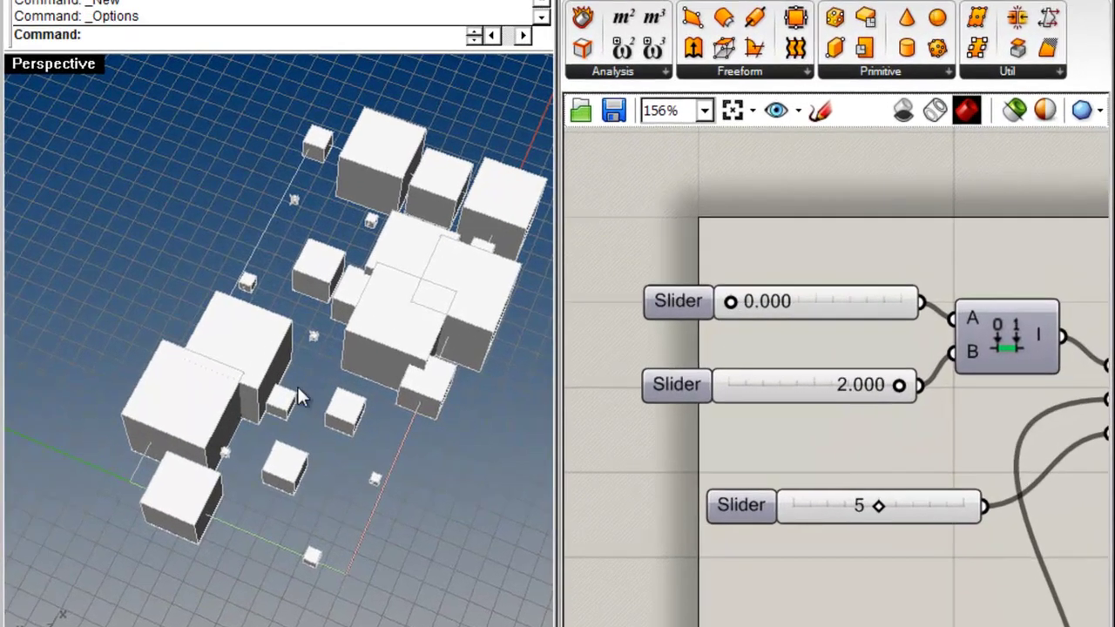
Examine the randomly sized boxes from several angles and at different distances
right_click_drag(335, 380, 336, 344)
scroll(289, 265, "up", 8)
scroll(283, 263, "down", 5)
right_click_drag(193, 214, 353, 263, "shift")
scroll(352, 263, "down", 3)
right_click_drag(262, 426, 252, 501)
right_click_drag(369, 513, 377, 437, "shift")
right_click_drag(1013, 480, 850, 384)
scroll(850, 384, "down", 4)
right_click_drag(981, 450, 697, 294)
Move the Center Box component and the numbers panel farther right to leave more room for the wires
left_click_drag(792, 382, 846, 330)
left_click(866, 438)
right_click_drag(301, 349, 264, 292)
right_click_drag(687, 467, 814, 472)
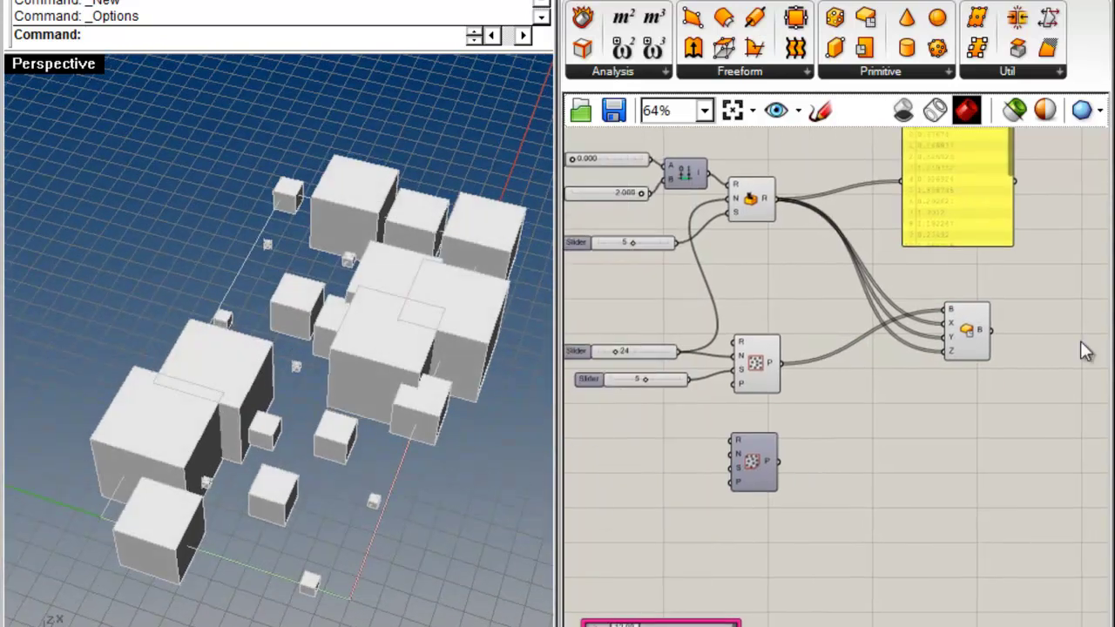
left_click_drag(955, 336, 969, 337)
left_click(858, 403)
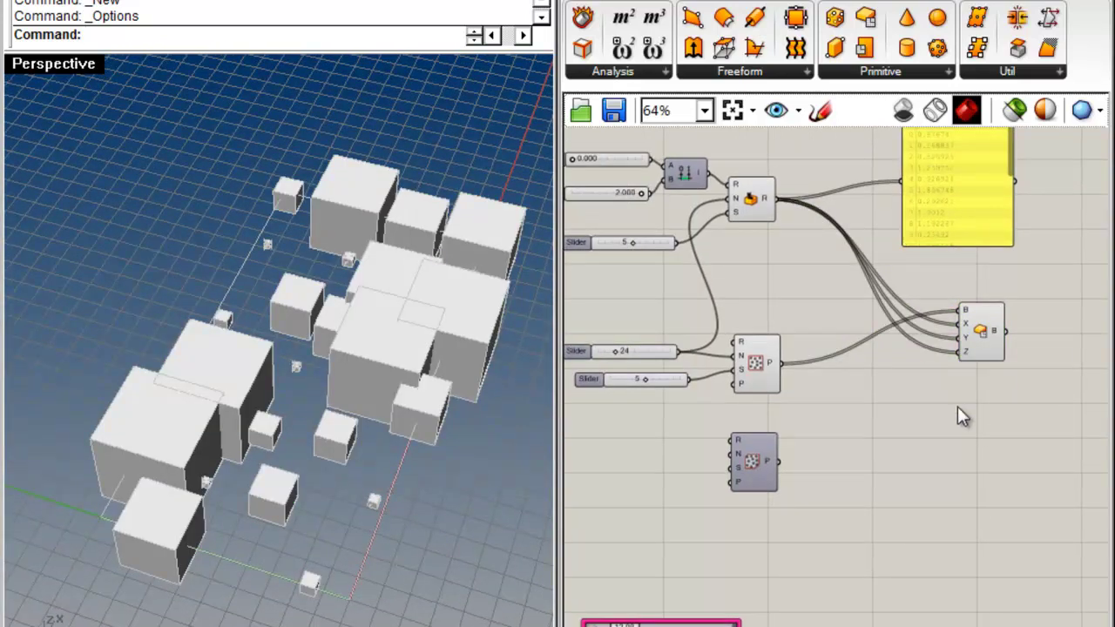
right_click_drag(957, 395, 885, 446)
left_click_drag(919, 272, 1021, 252)
left_click_drag(909, 389, 991, 396)
left_click(1048, 318)
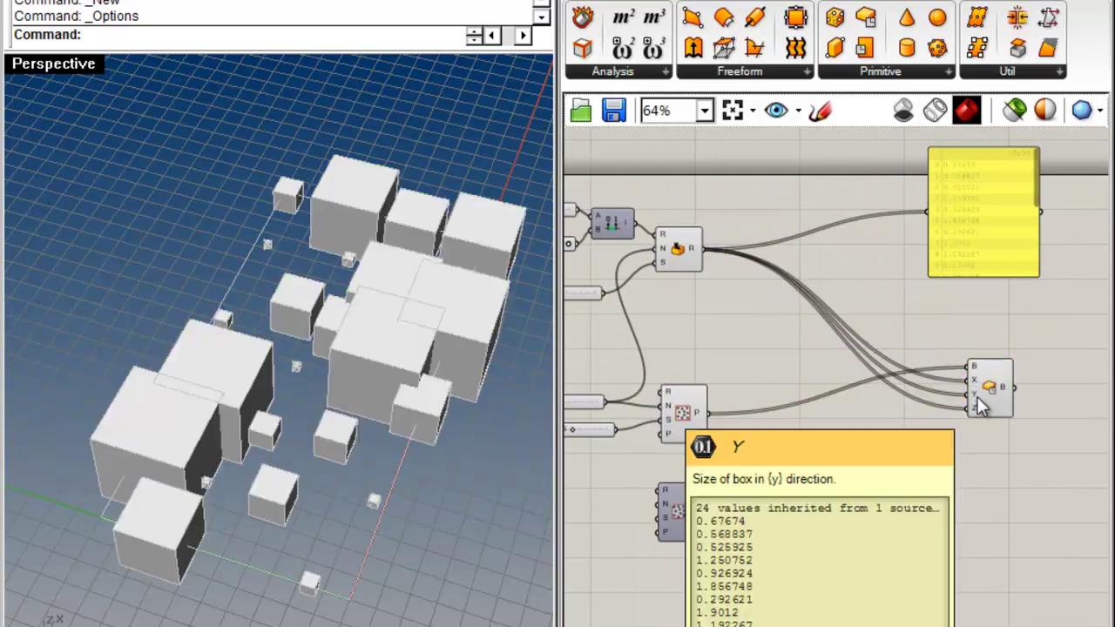
Duplicate the Random component with its seed slider and connect the copy's output to Center Box's Y input
scroll(975, 396, "up", 5)
scroll(953, 418, "down", 5)
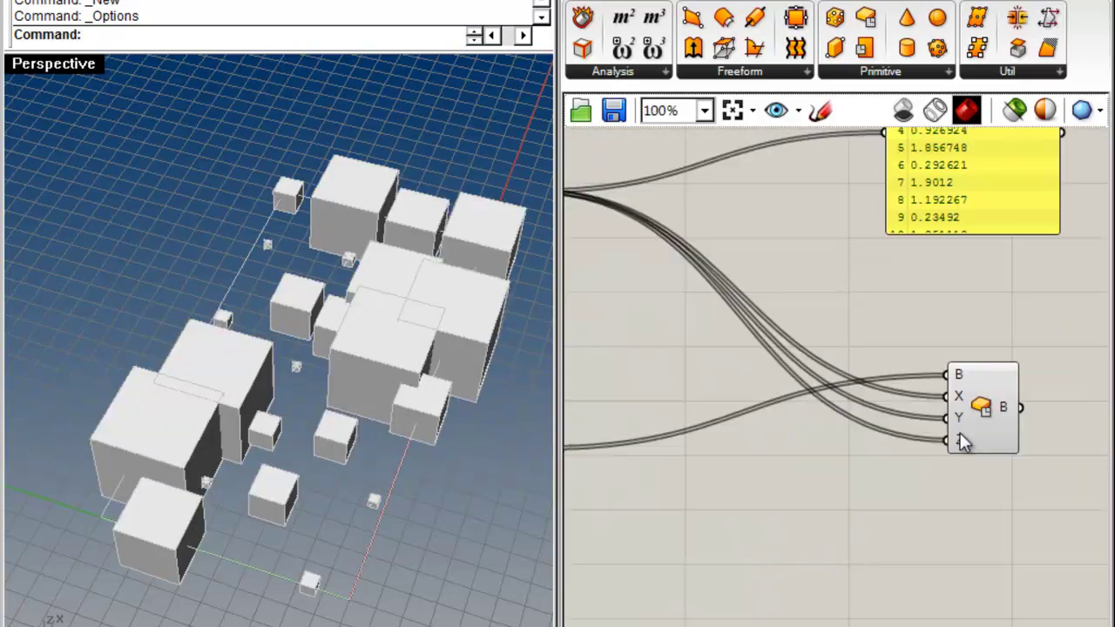
right_click_drag(597, 278, 845, 300)
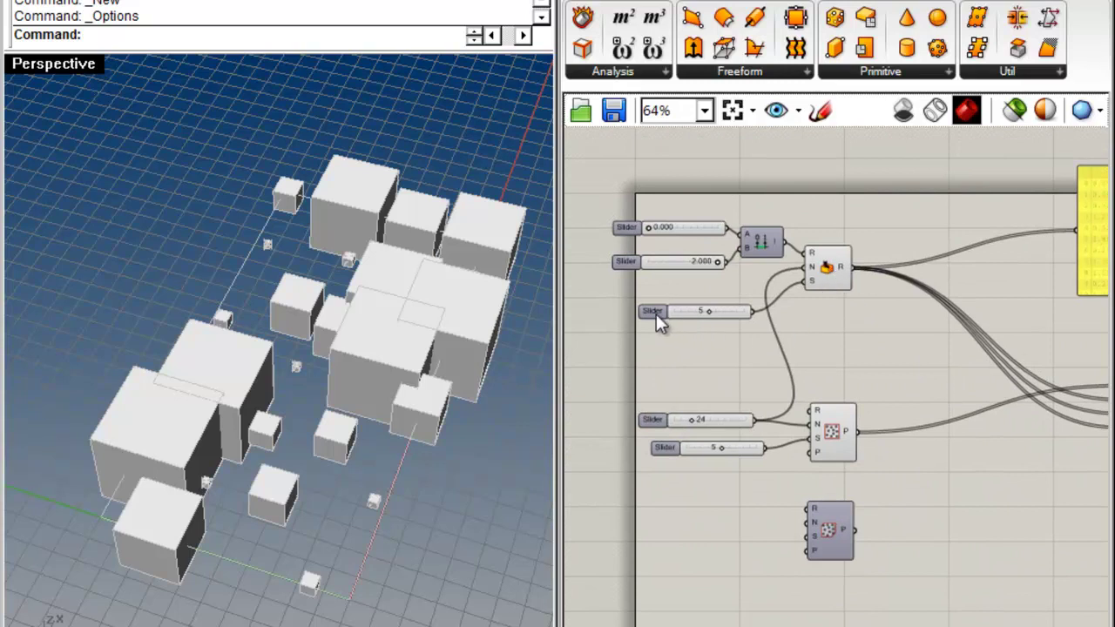
left_click(827, 282, "shift")
left_click_drag(835, 279, 839, 353, "alt")
left_click_drag(653, 383, 656, 353)
left_click(939, 328)
left_click_drag(825, 315, 833, 347)
left_click(910, 337)
right_click_drag(915, 347, 755, 327)
left_click_drag(700, 314, 950, 391)
right_click_drag(768, 323, 835, 325)
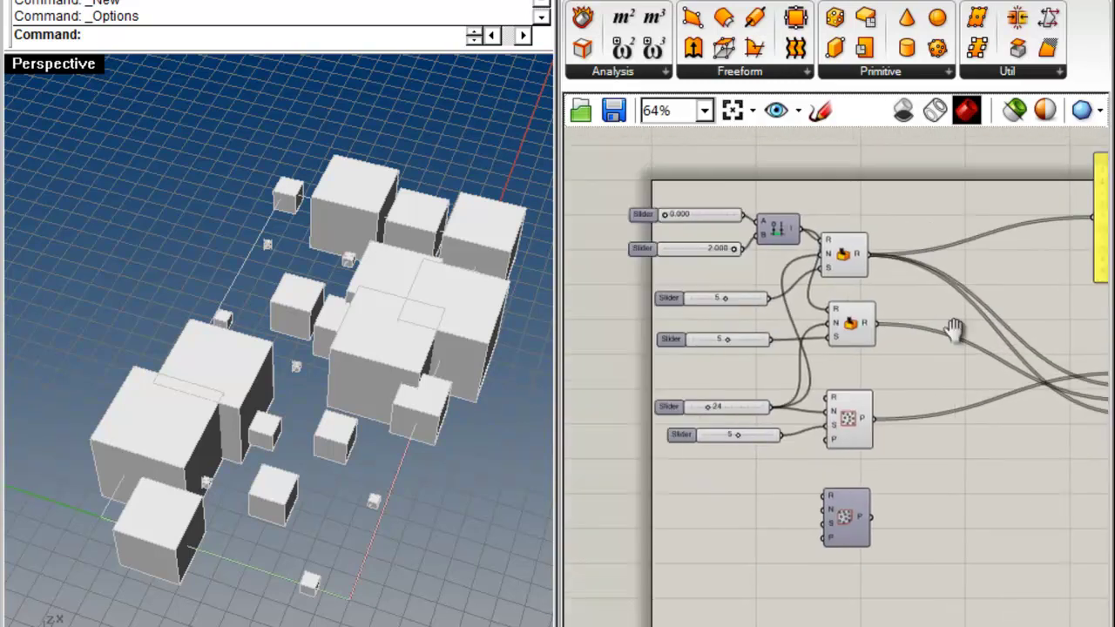
Try a seed of 7 on the duplicated Random component, and delete the duplicate together with its slider
scroll(835, 325, "up", 5)
left_click_drag(772, 345, 800, 343)
right_click_drag(878, 378, 713, 356)
scroll(713, 355, "down", 2)
right_click_drag(823, 356, 912, 359)
left_click_drag(930, 358, 713, 314)
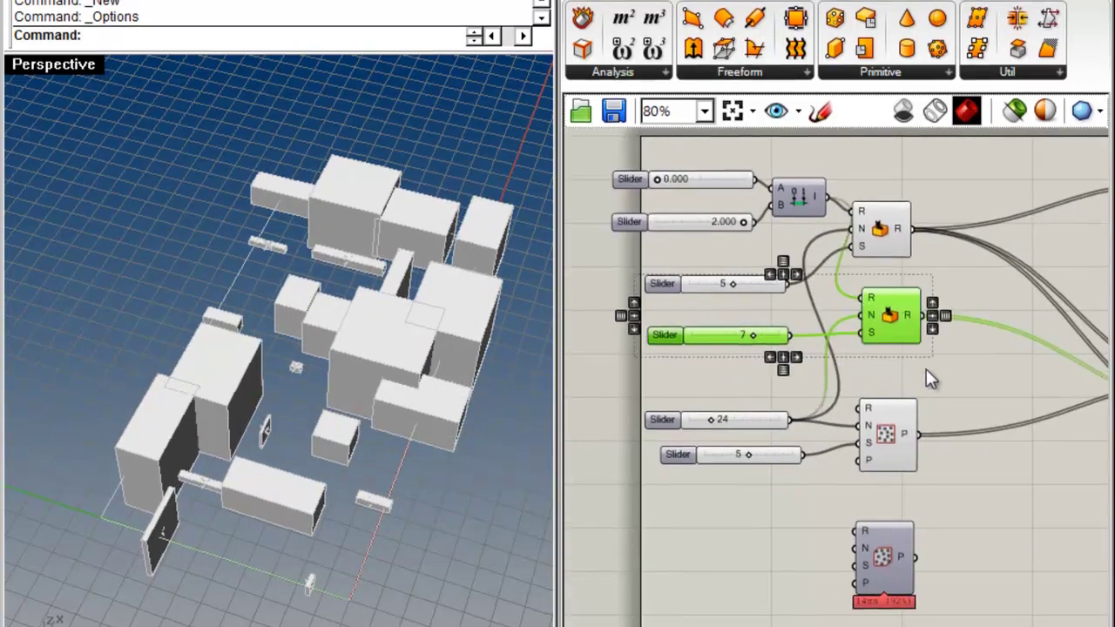
key("Delete")
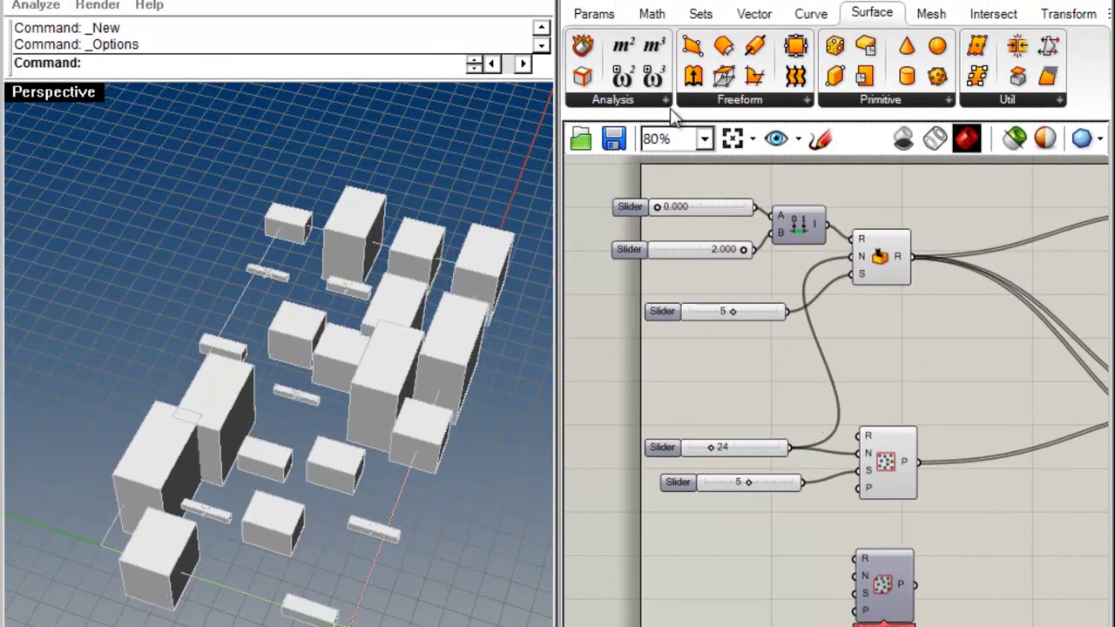
Place a Jitter component below Random and connect the Random output to its List input
left_click(701, 15)
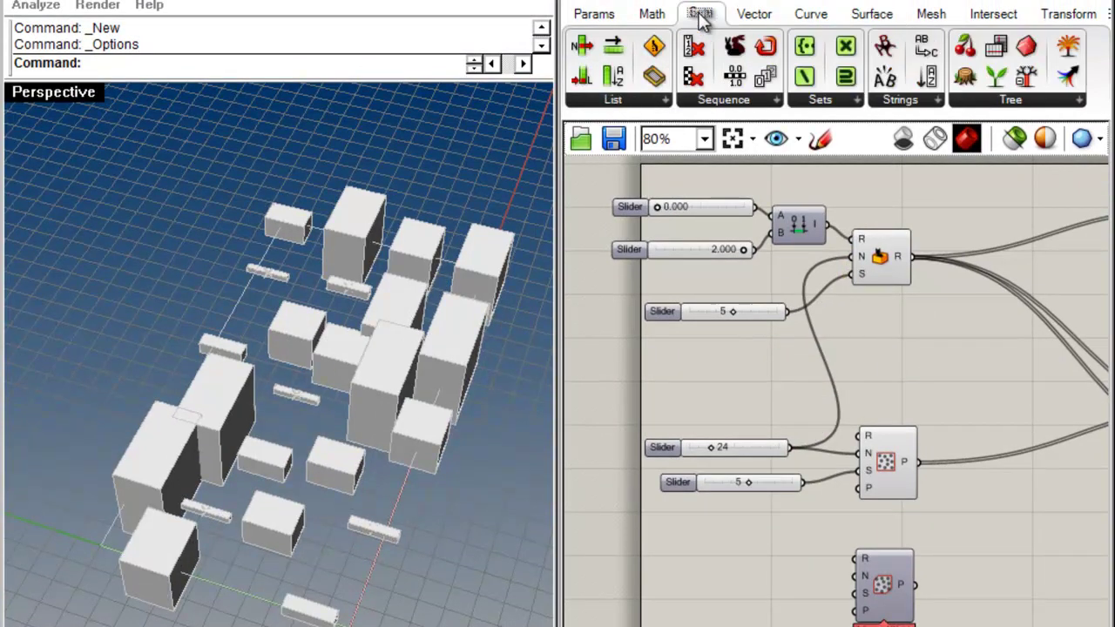
left_click(737, 103)
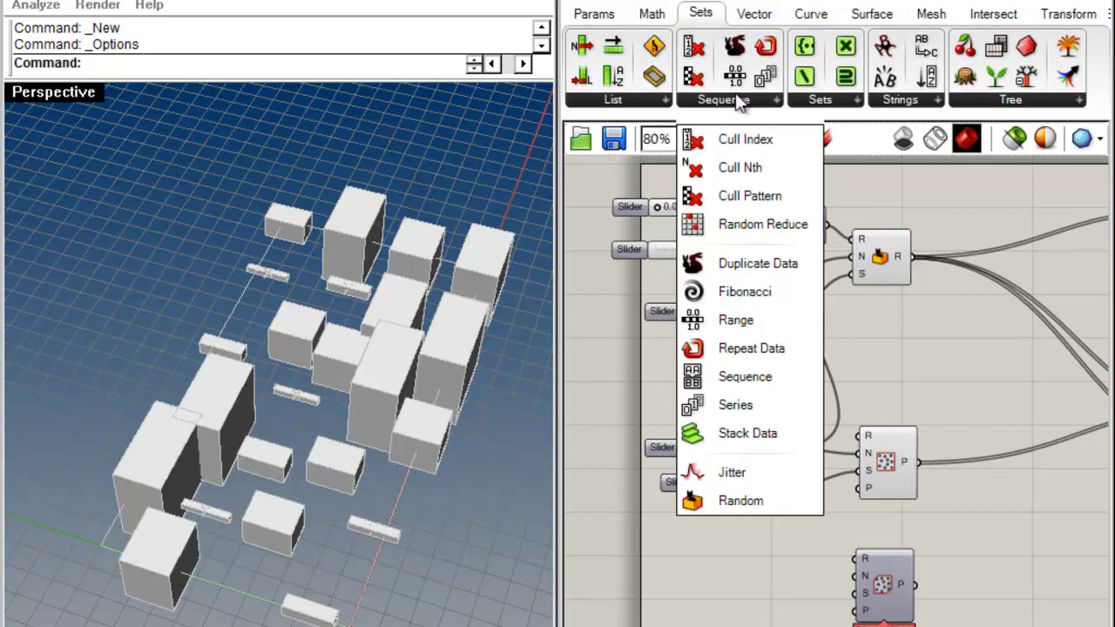
left_click(735, 479)
left_click(927, 379)
left_click_drag(934, 383, 961, 368)
right_click_drag(1027, 397, 952, 397)
left_click_drag(837, 267, 837, 266)
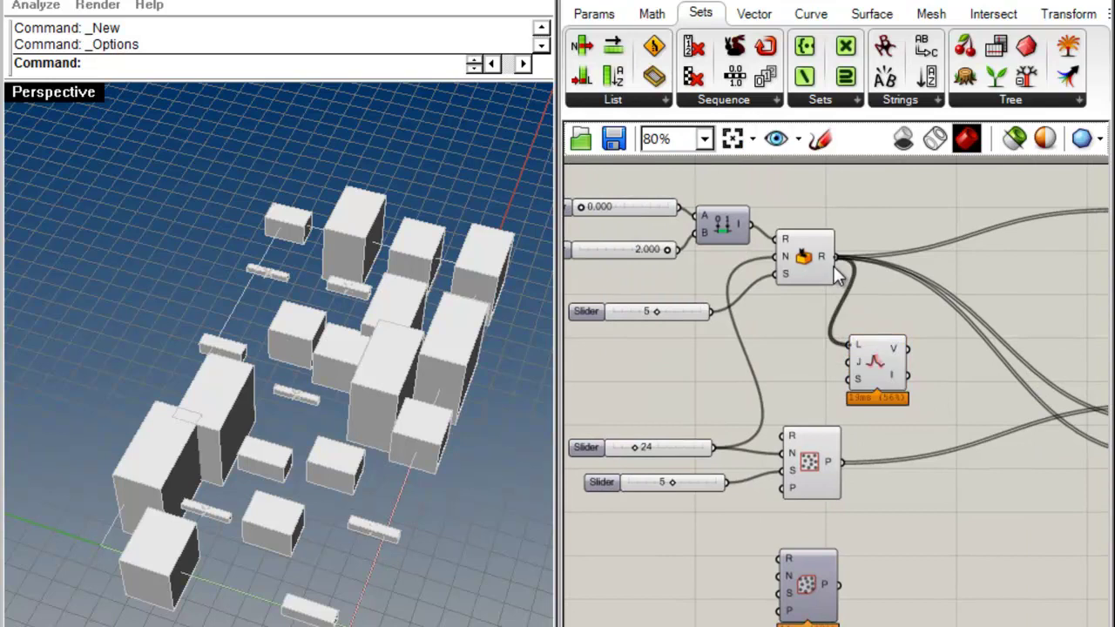
Check the Jitter component's inputs and connect its Values output to Center Box's Y input
scroll(856, 362, "up", 5)
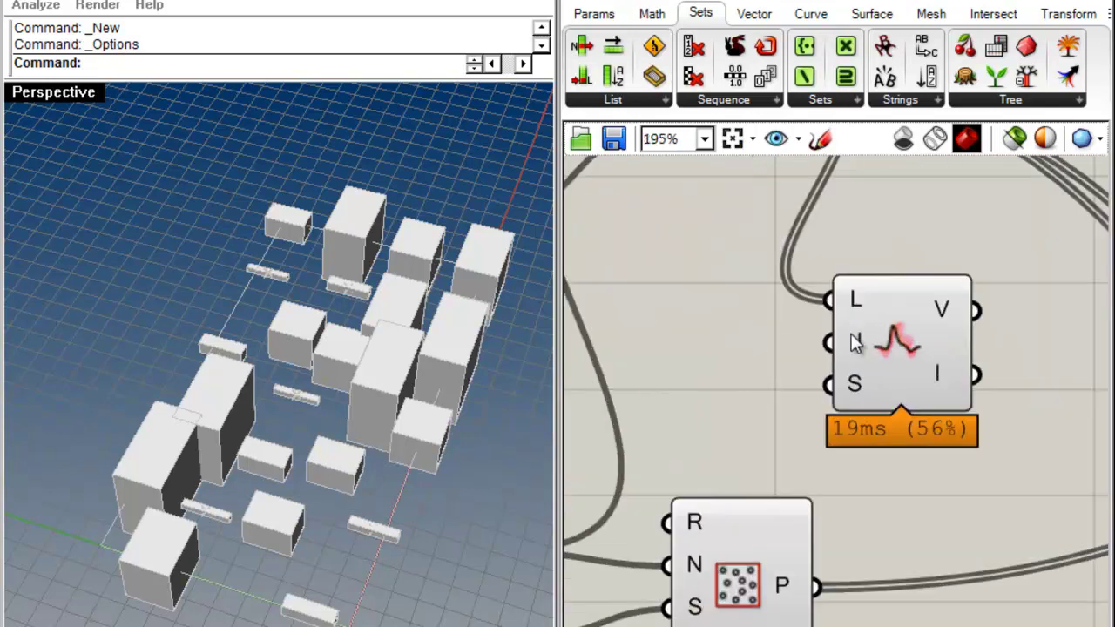
mouse_move(854, 392)
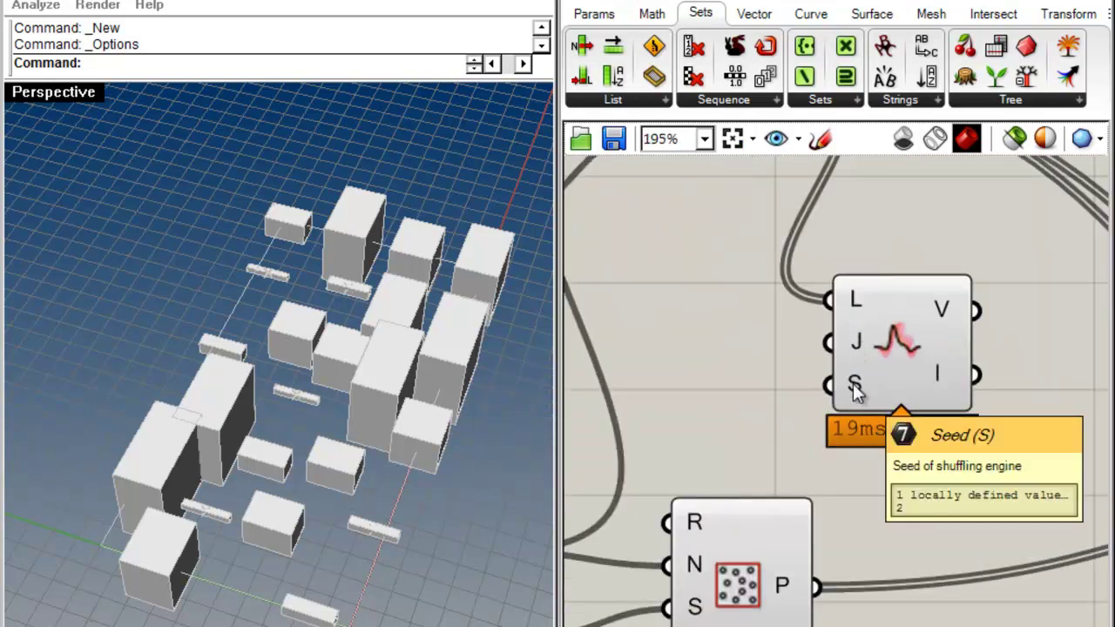
scroll(974, 389, "down", 4)
right_click_drag(993, 392, 719, 352)
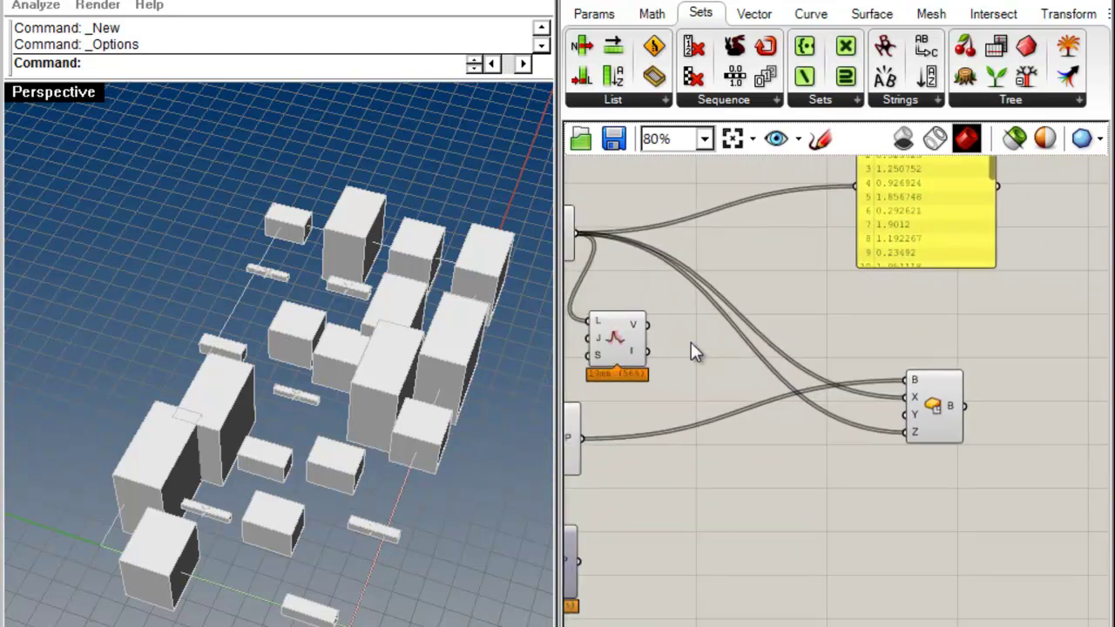
left_click_drag(842, 415, 906, 414)
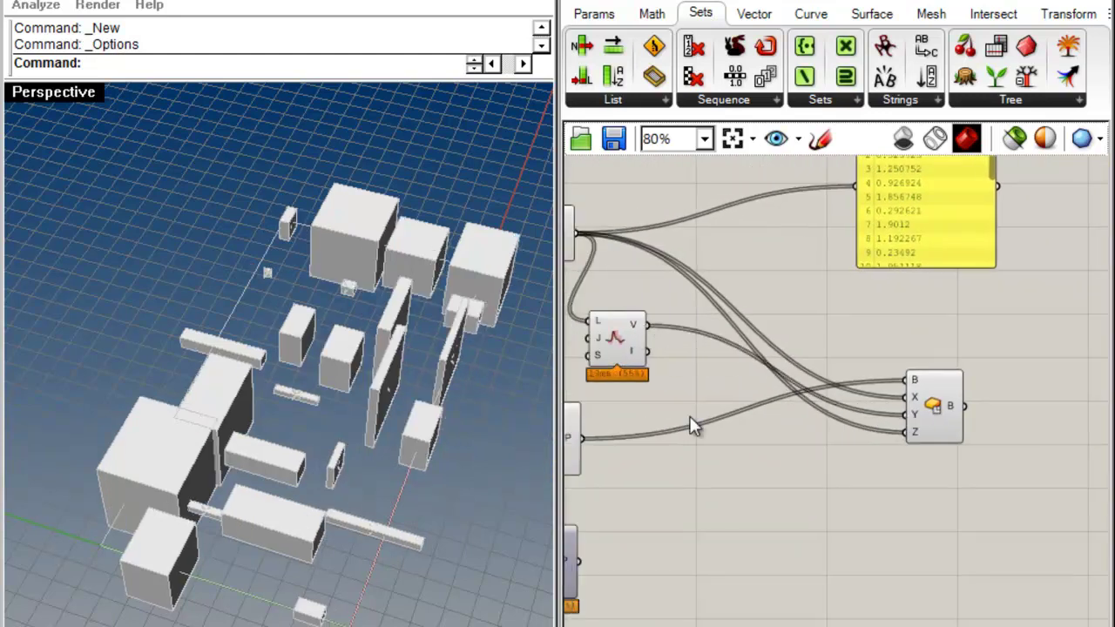
Duplicate the Jitter component below the first and connect the copy's Values output to Center Box's Z input
left_click_drag(615, 343, 622, 319)
right_click_drag(657, 381, 717, 375)
left_click_drag(675, 308, 674, 288)
left_click_drag(683, 290, 970, 426)
left_click(779, 386)
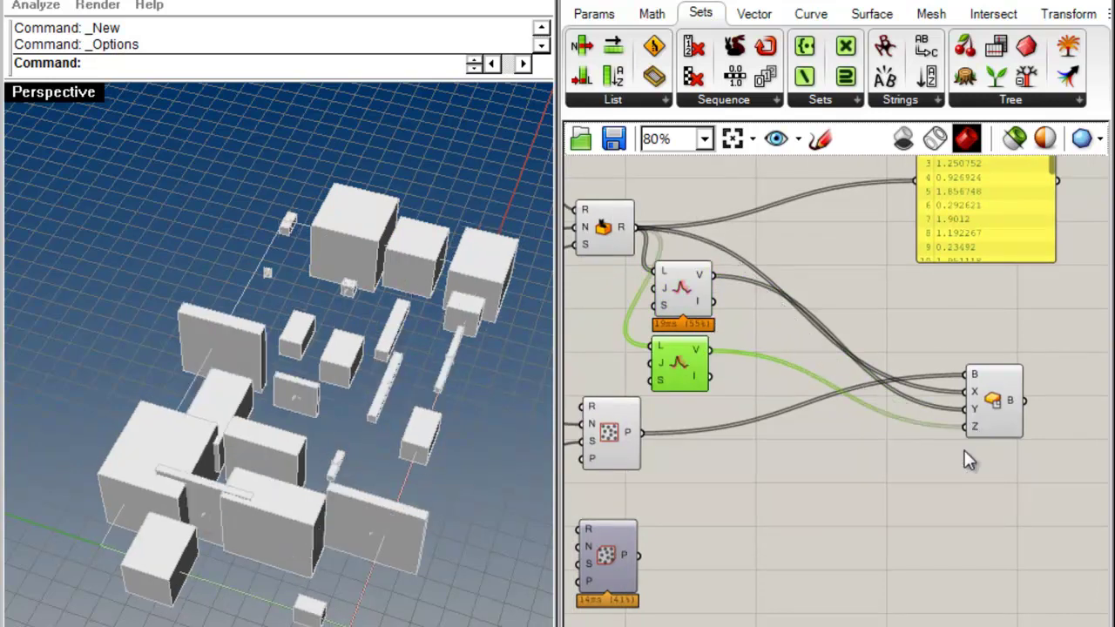
right_click_drag(743, 359, 844, 388)
left_click_drag(773, 315, 766, 323)
left_click(892, 279)
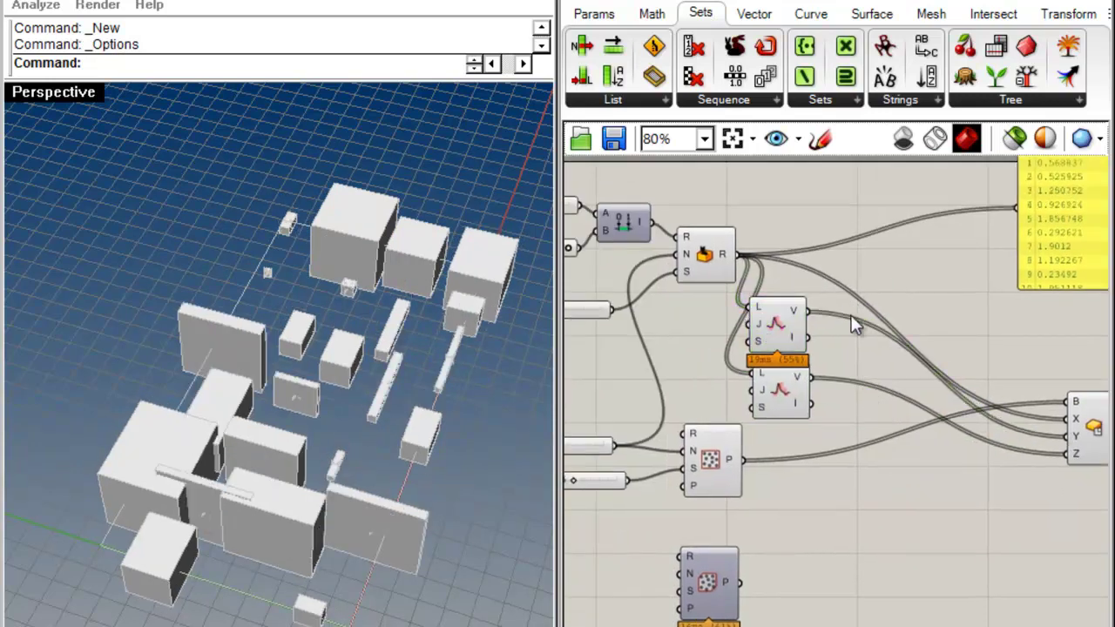
Set the seed of the second Jitter component to 1
right_click_drag(804, 352, 888, 365)
right_click_drag(200, 457, 204, 422)
right_click_drag(911, 400, 938, 392)
left_click(892, 392)
left_click(984, 373)
scroll(906, 370, "up", 3)
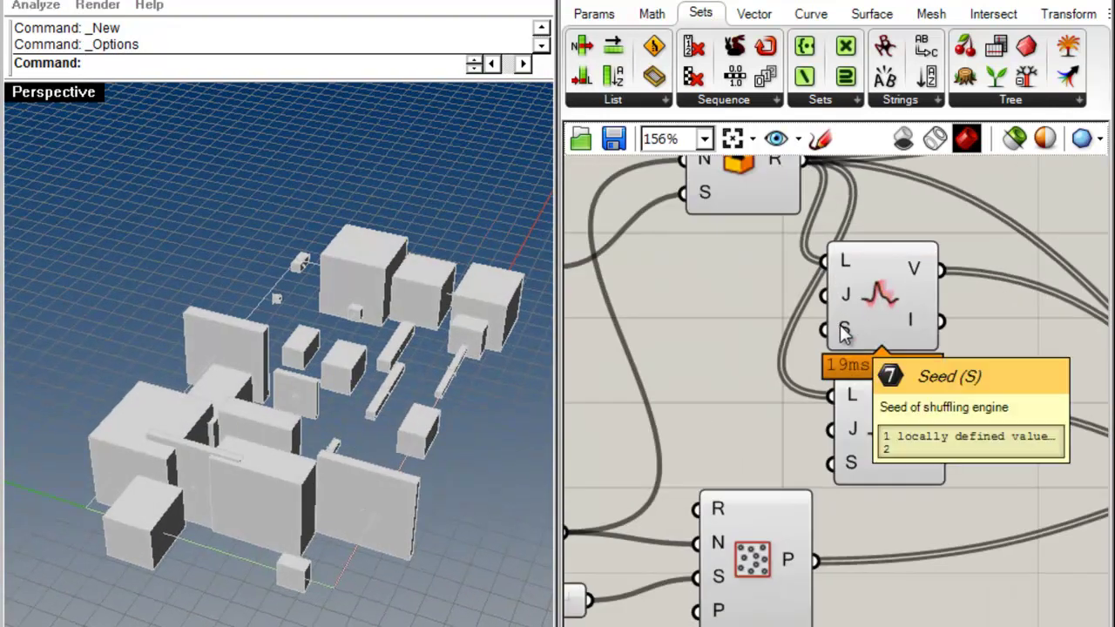
right_click(852, 455)
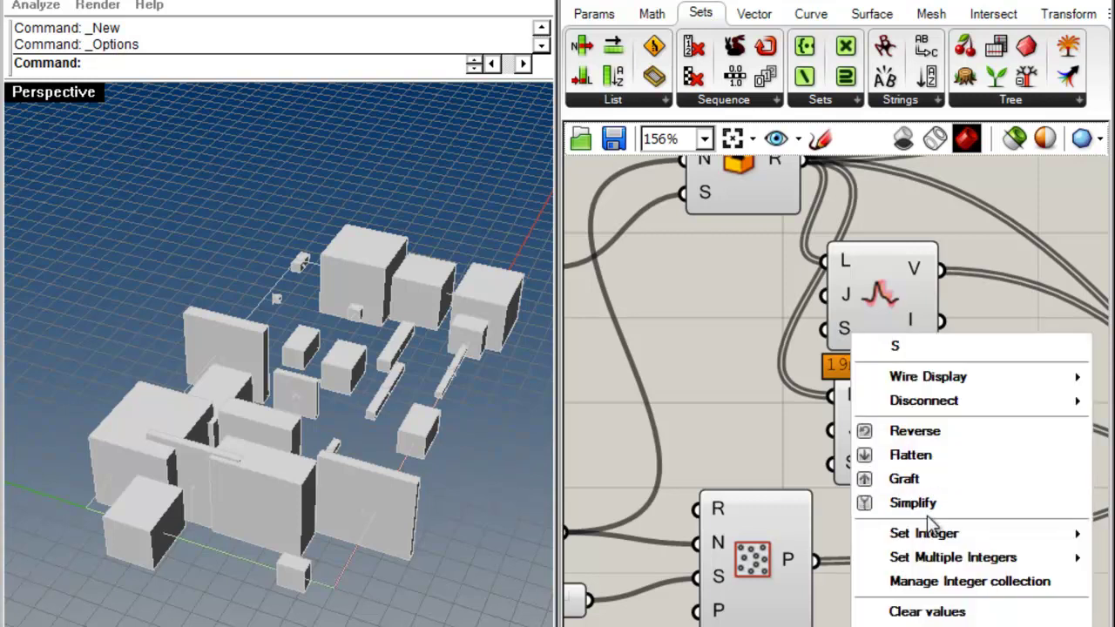
left_click(930, 523)
right_click(850, 468)
mouse_move(897, 533)
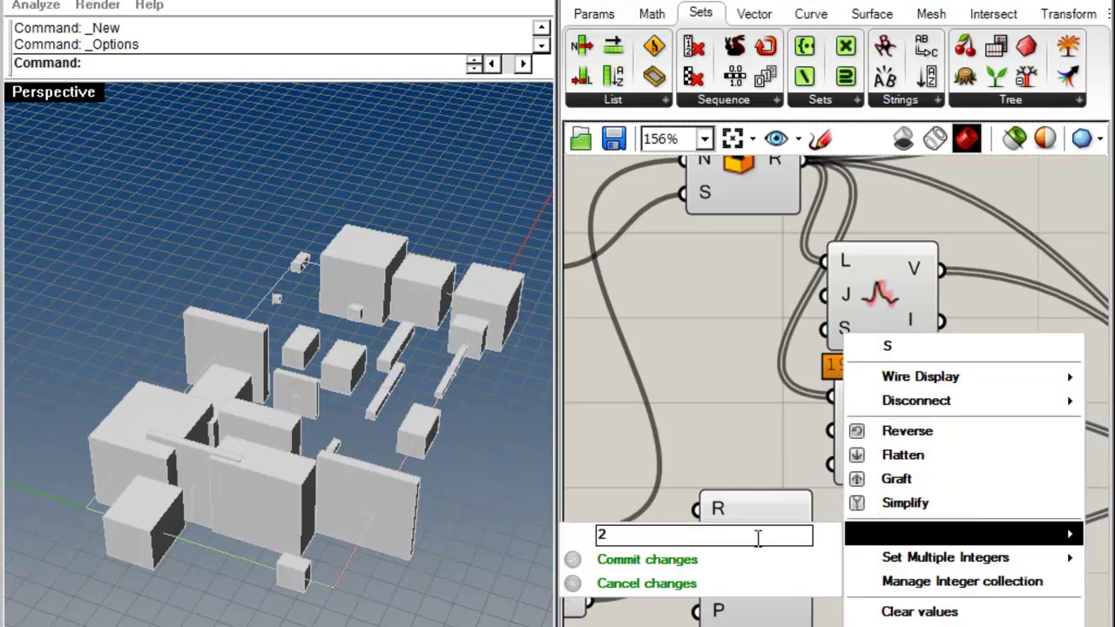
type("1")
left_click(590, 559)
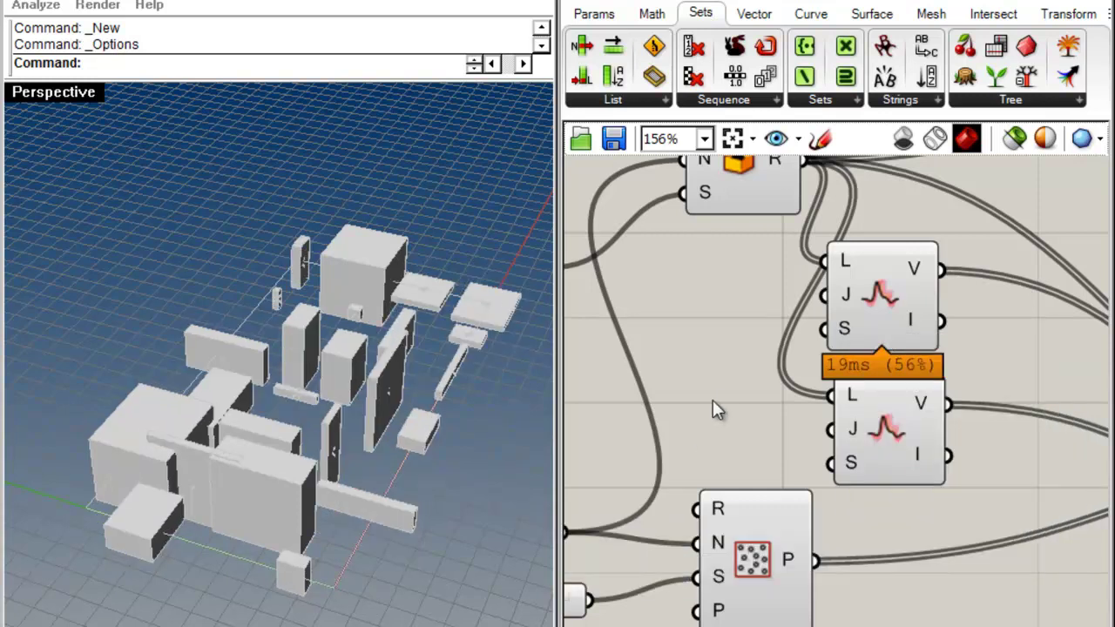
Try 0.928 as the lower bound of the Random domain and set it to 0.192, checking the boxes from different angles
right_click_drag(1024, 342, 962, 358)
scroll(936, 359, "down", 4)
scroll(879, 369, "up", 4)
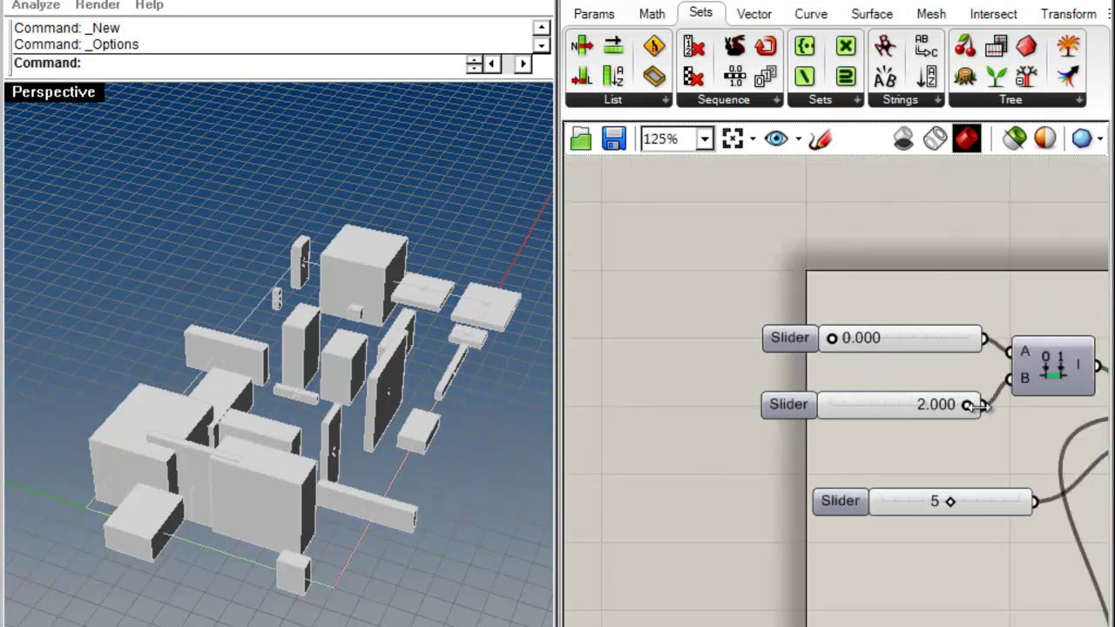
mouse_move(958, 416)
left_mouse_down()
mouse_move(904, 408)
mouse_move(965, 406)
left_mouse_up()
left_click_drag(834, 338, 898, 349)
right_click_drag(258, 488, 505, 340)
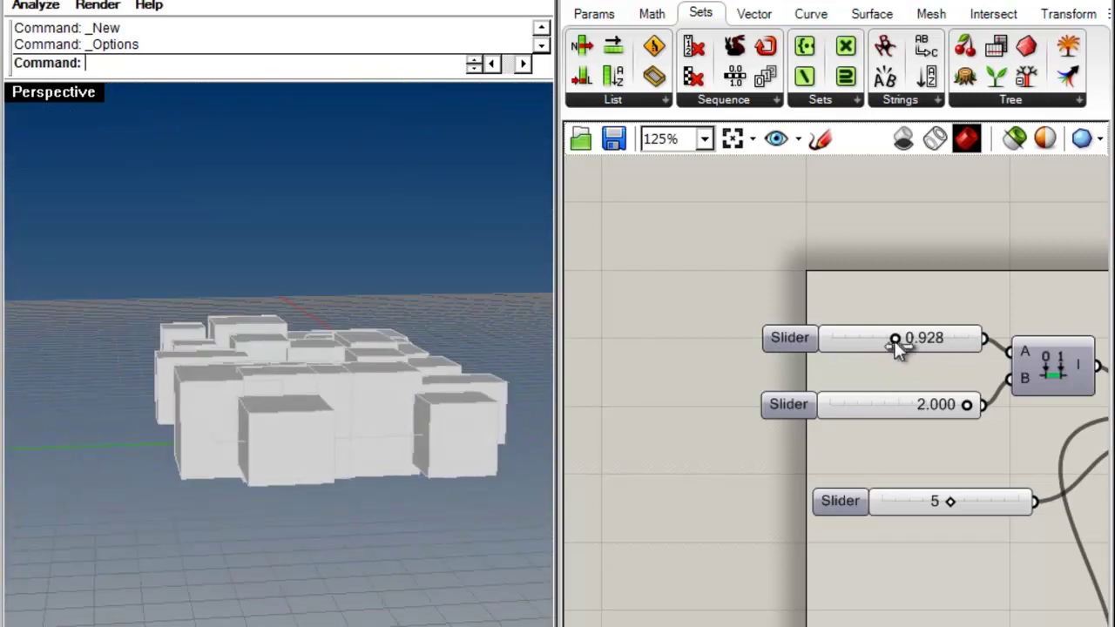
left_click_drag(894, 342, 849, 344)
right_click_drag(209, 346, 510, 566)
Connect the Populate 3D points output to Center Box's base input and hide the Populate 2D preview
scroll(510, 566, "down", 4)
right_click_drag(1001, 562, 725, 346)
scroll(725, 346, "down", 2)
right_click_drag(921, 498, 797, 447)
scroll(790, 458, "down", 1)
right_click_drag(723, 485, 857, 496)
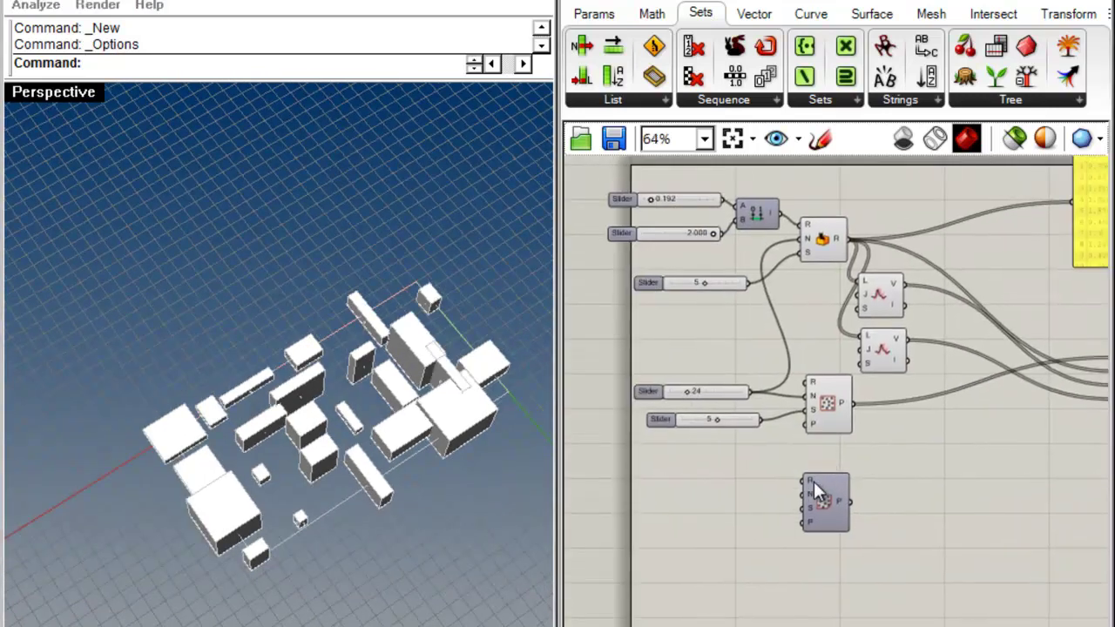
left_click_drag(855, 502, 943, 458)
right_click_drag(944, 457, 717, 519)
left_click_drag(654, 547, 920, 414)
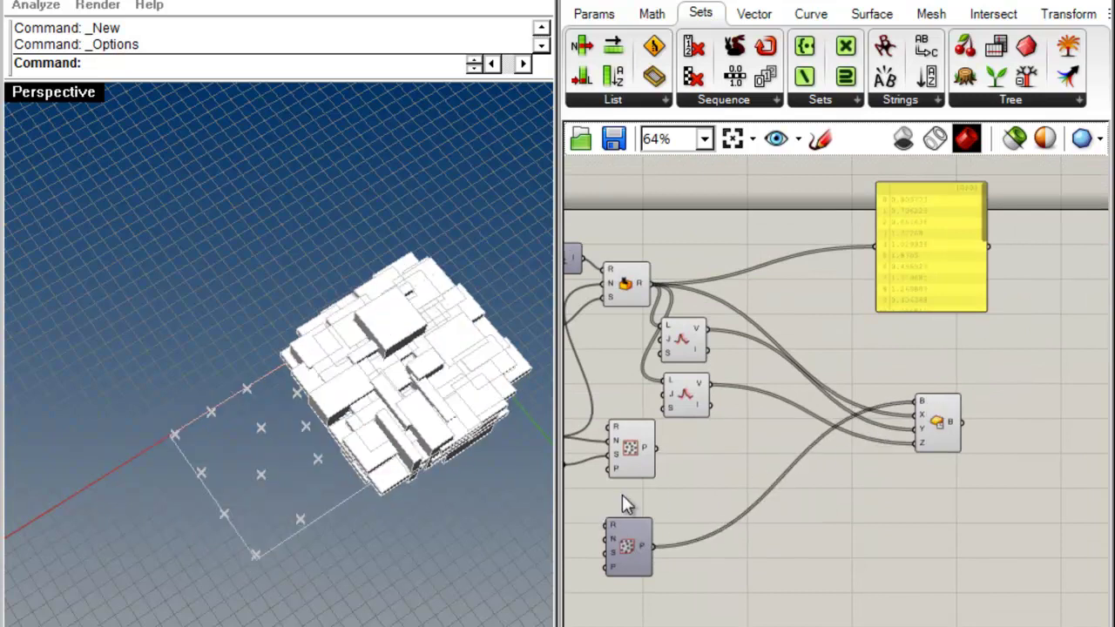
right_click(631, 446)
left_click(675, 484)
right_click_drag(676, 484, 812, 474)
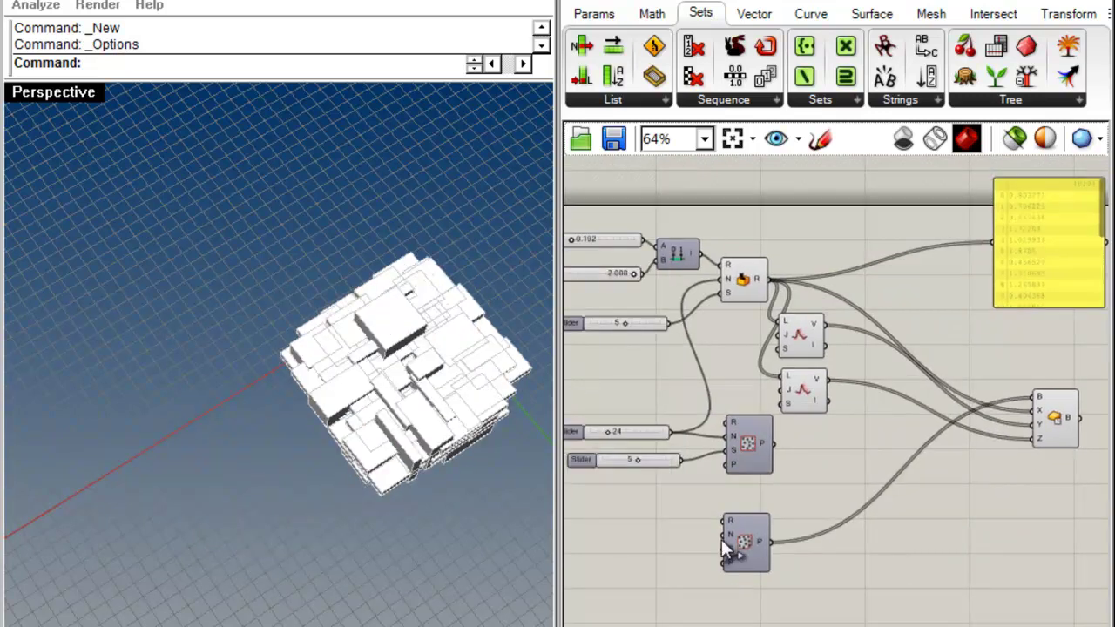
Connect the count slider to Populate 3D's N input and replace the deleted Populate 2D with Populate 3D
left_click_drag(722, 535, 756, 509)
left_click(783, 471)
left_click_drag(726, 462, 734, 455)
key("Delete")
left_click_drag(754, 521, 745, 451)
left_click(704, 487)
right_click_drag(280, 385, 413, 228)
scroll(309, 377, "up", 4)
right_click_drag(309, 376, 409, 523)
scroll(401, 484, "down", 5)
right_click_drag(691, 518, 840, 487)
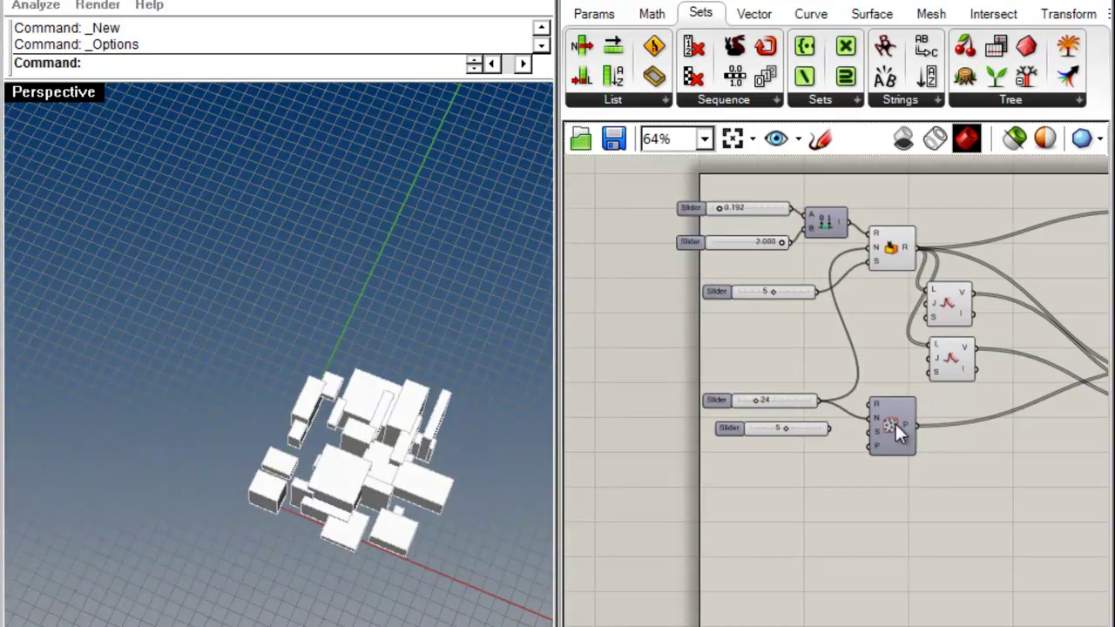
Move Populate 3D down to clear space below the sliders and check what its Region input expects
left_click_drag(908, 426, 912, 488)
left_click(980, 505)
scroll(920, 493, "up", 3)
mouse_move(843, 440)
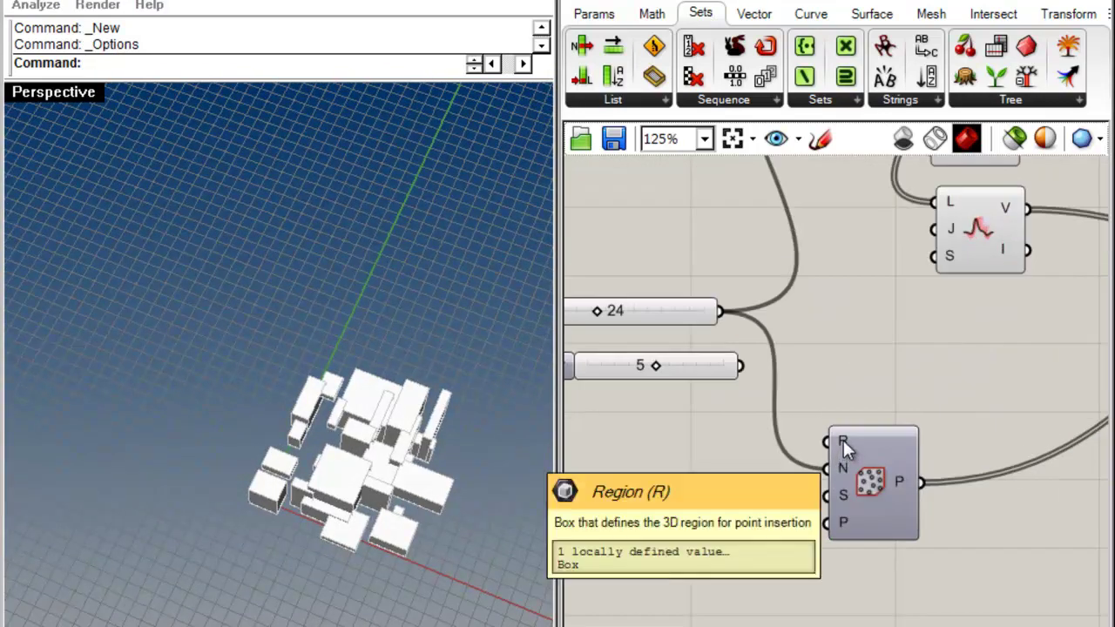
left_click_drag(843, 440, 887, 488)
left_click(925, 468)
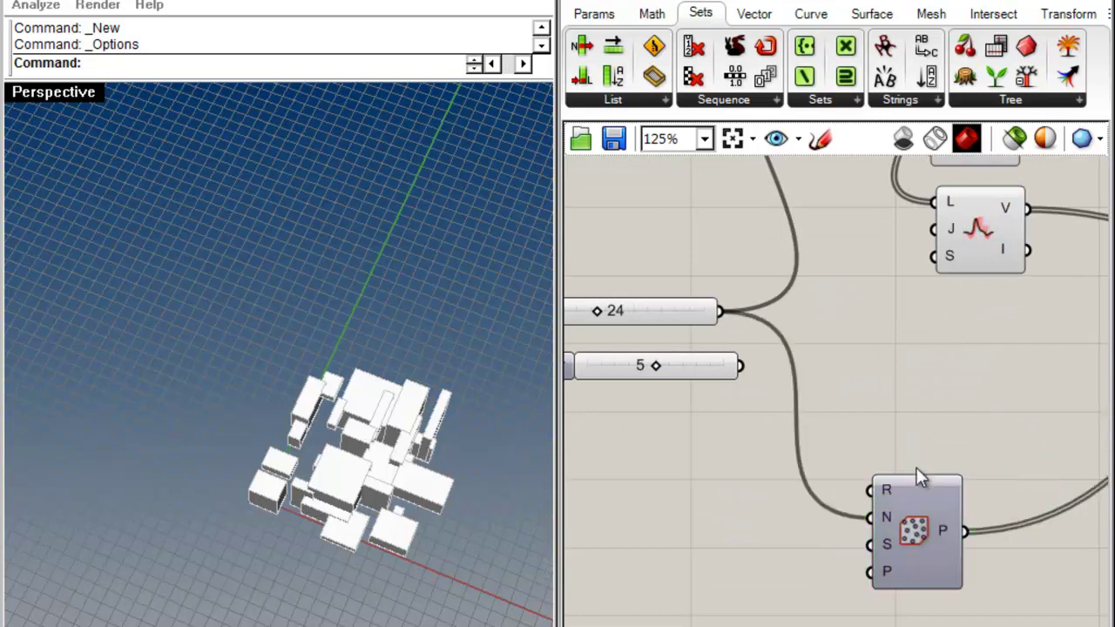
right_click_drag(886, 486, 766, 364)
scroll(923, 396, "down", 2)
scroll(898, 387, "down", 2)
scroll(1000, 350, "up", 2)
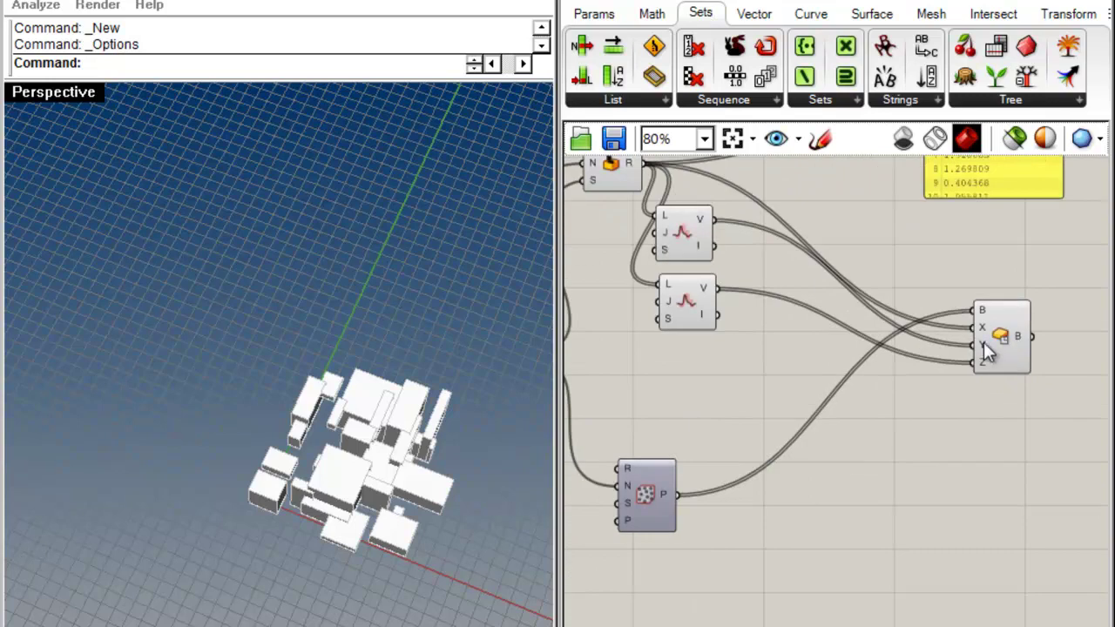
Place a new Center Box beside Populate 3D and connect its output to the Region input
left_click(756, 14)
left_click(819, 15)
left_click(880, 15)
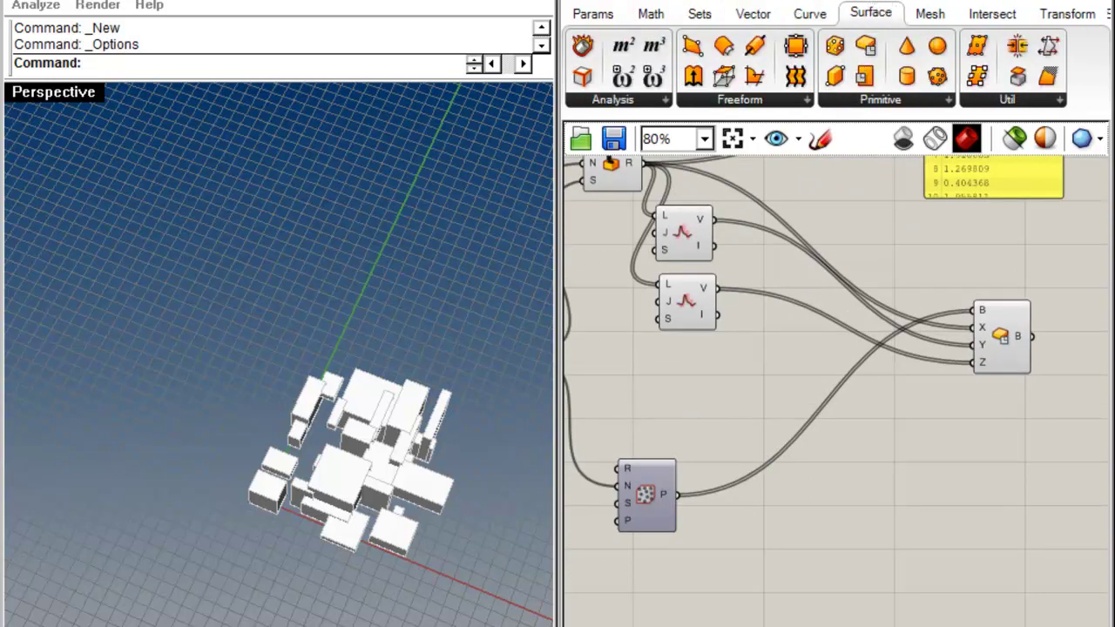
right_click_drag(646, 589, 799, 589)
left_click_drag(758, 568, 661, 532)
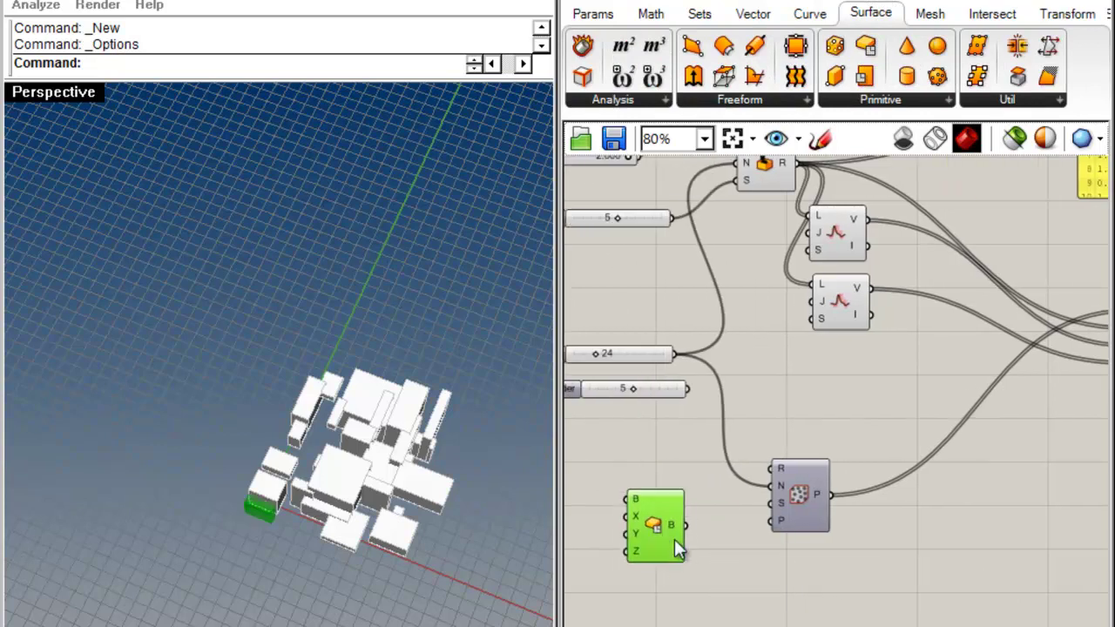
left_click_drag(734, 479, 771, 469)
left_click(696, 586)
right_click_drag(696, 586, 947, 467)
scroll(261, 567, "up", 6)
right_click(933, 455)
left_click(885, 480)
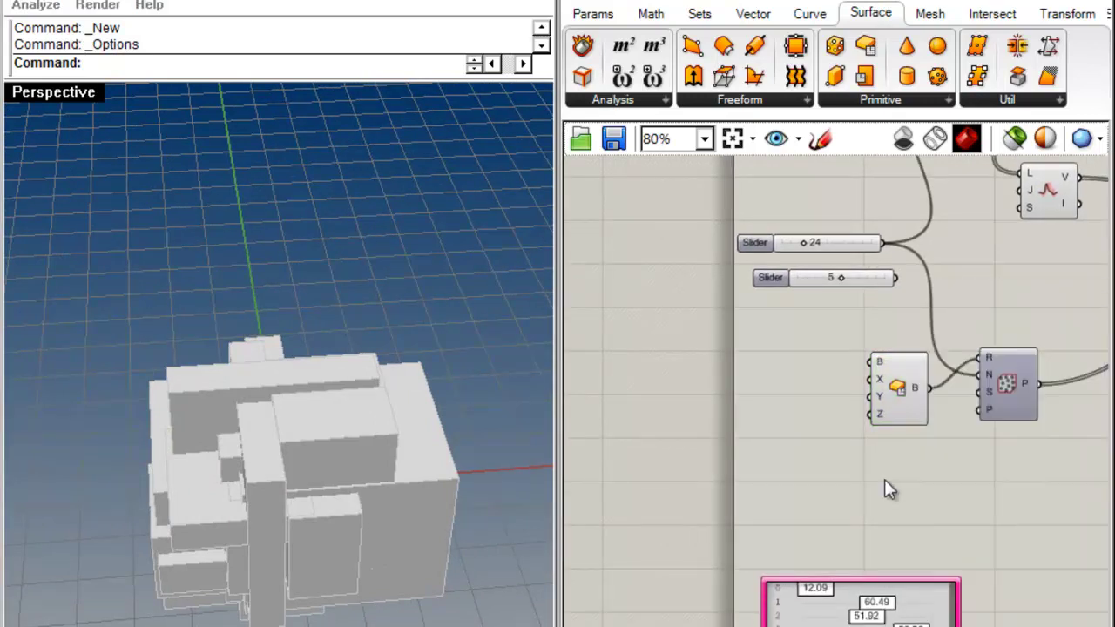
right_click_drag(177, 574, 207, 596)
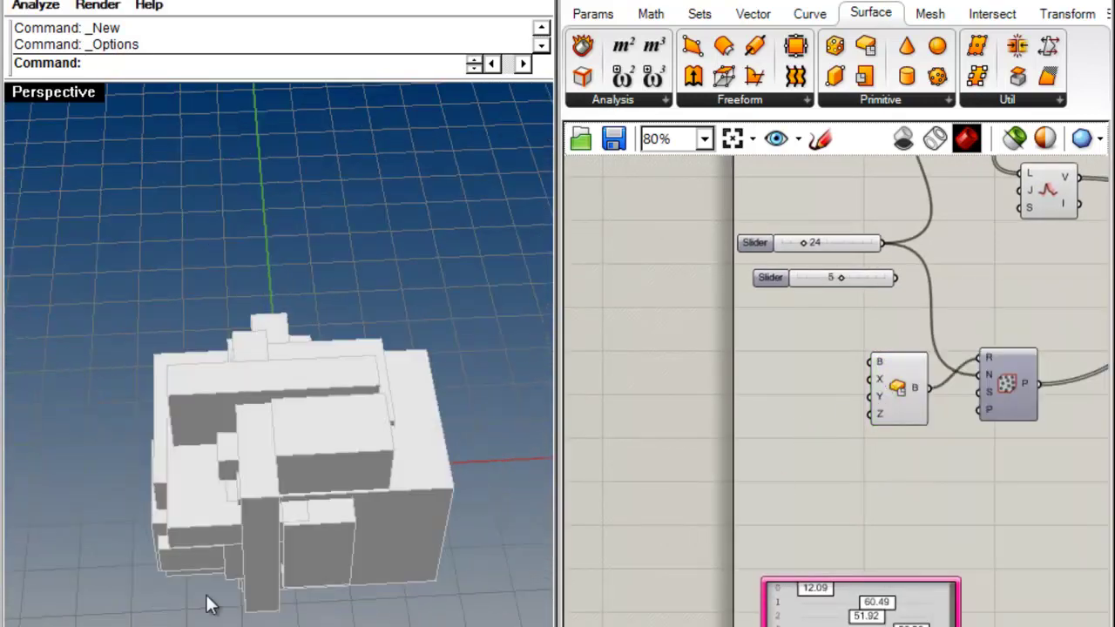
Add a number slider with the value 9.9 and connect it to the new Center Box's X input
double_click(804, 403)
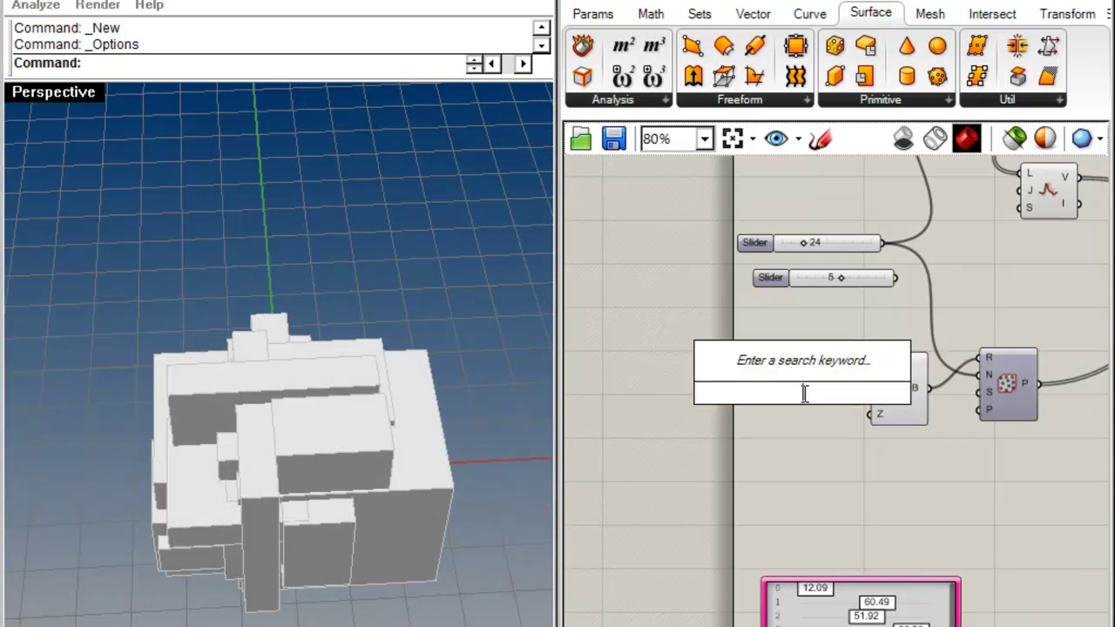
type("9")
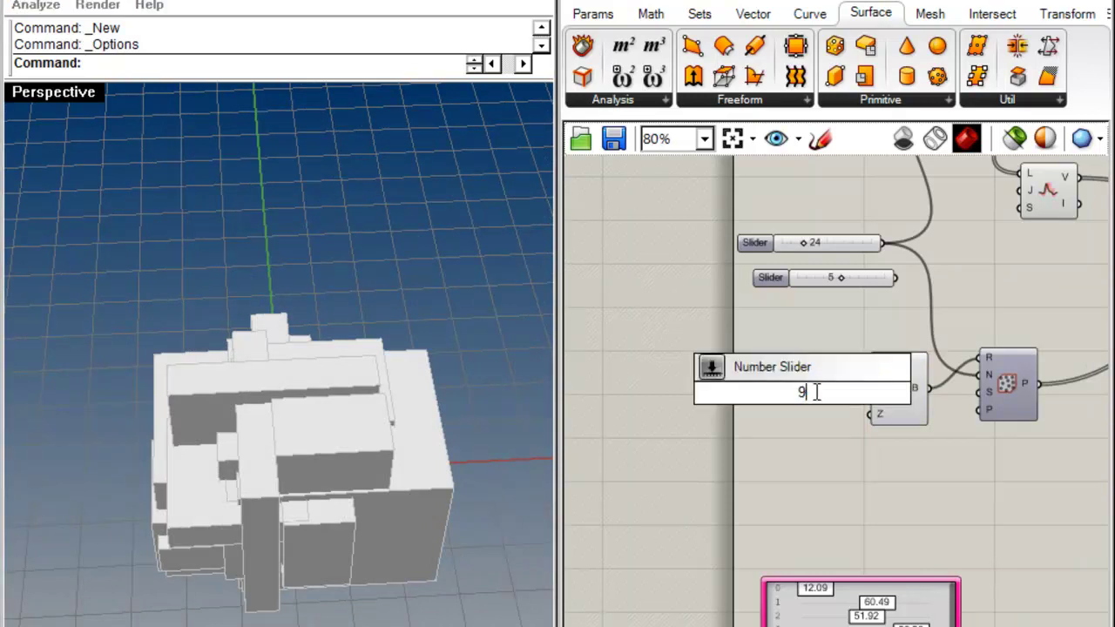
type(".9")
key("Return")
left_click_drag(759, 394, 709, 381)
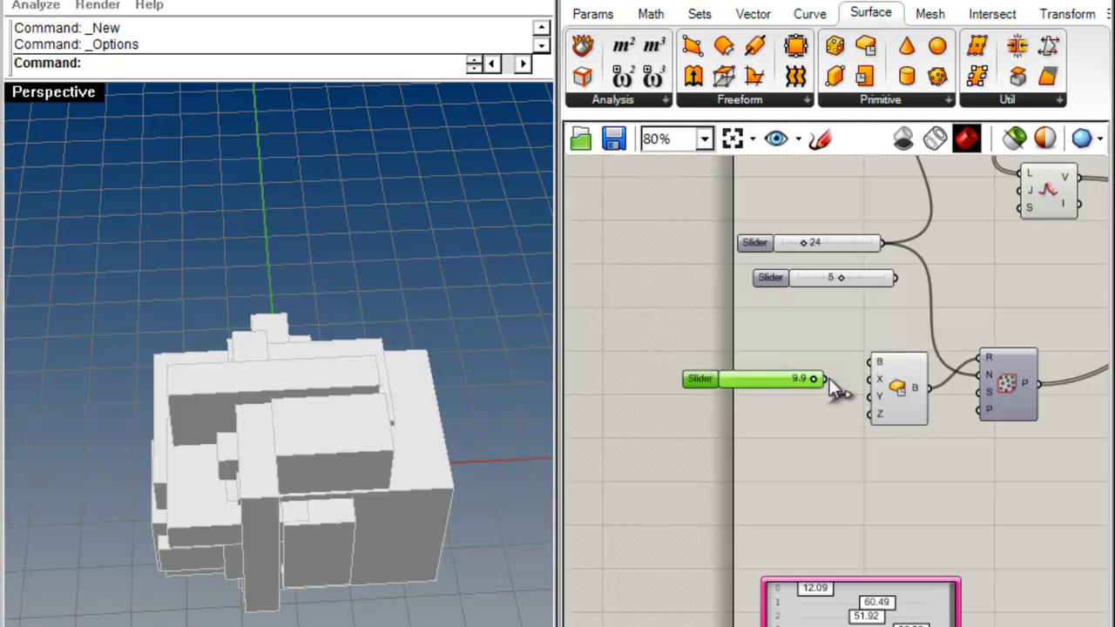
left_click_drag(827, 378, 873, 380)
Duplicate the 9.9 slider twice and connect the copies to the new Center Box's Y and Z inputs
left_click_drag(706, 385, 711, 411)
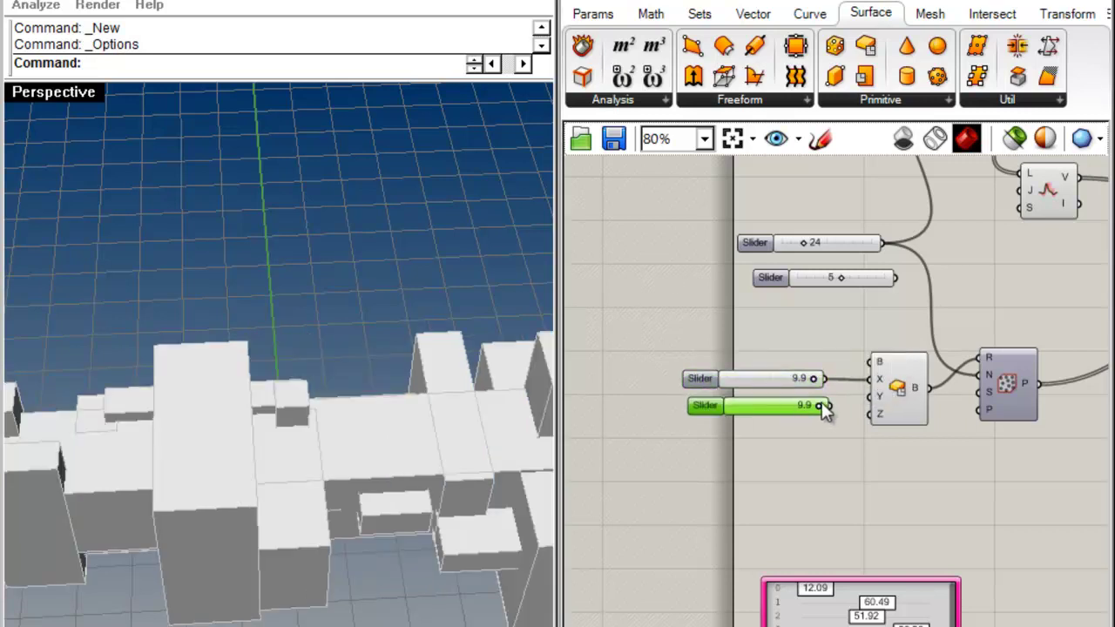
left_click_drag(860, 396, 871, 397)
key("ctrl+v")
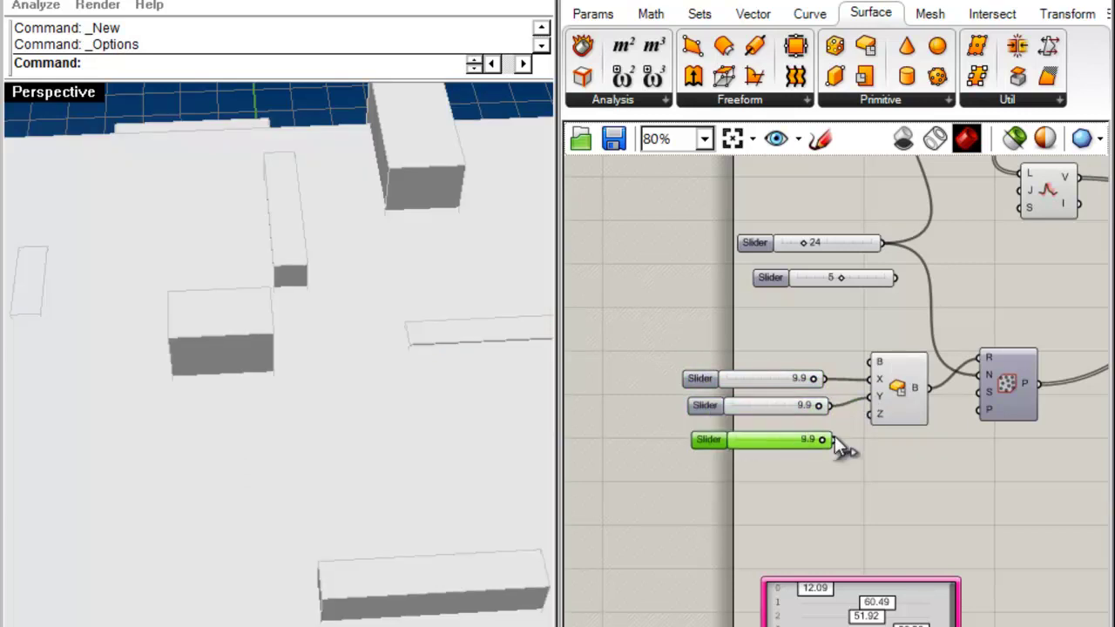
left_click_drag(834, 439, 871, 415)
left_click(881, 440)
Hide the region Center Box's preview and set its Y slider to 2.9 and Z slider to 3.0
right_click_drag(207, 471, 427, 427)
scroll(289, 400, "down", 6)
scroll(767, 440, "up", 6)
right_click_drag(844, 460, 766, 478)
right_click(810, 399)
left_click(806, 430)
left_click_drag(745, 450, 637, 451)
left_click_drag(741, 416, 686, 448)
Set the maximum of the Random domain's upper-bound slider to 10
right_click_drag(805, 313, 827, 529)
right_click(740, 274)
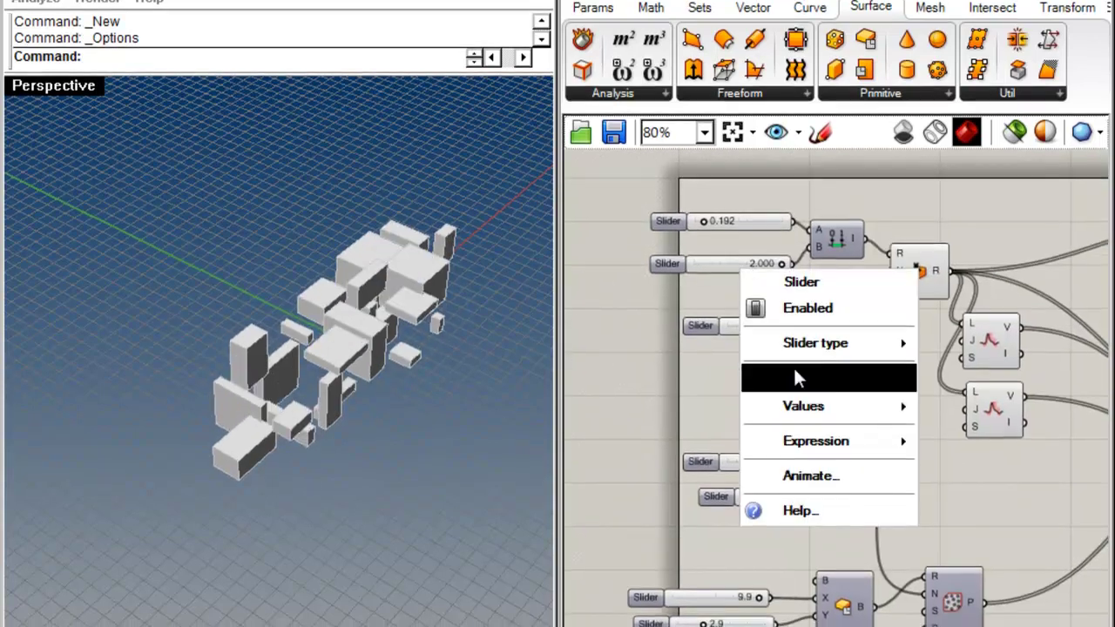
left_click(792, 378)
double_click(782, 445)
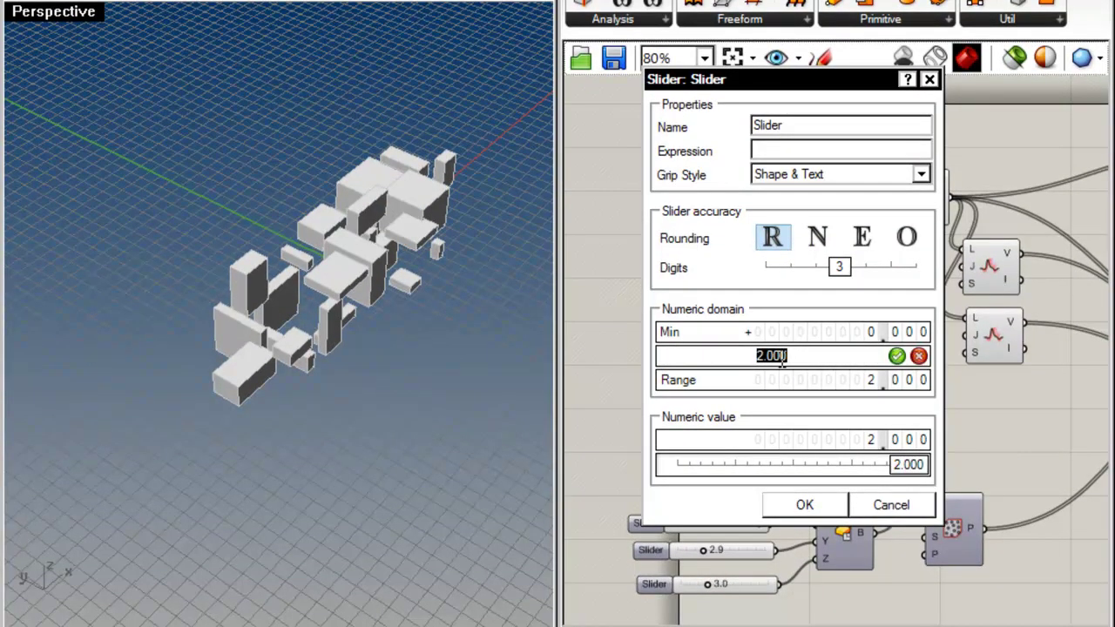
type("10")
left_click(896, 357)
left_click(810, 502)
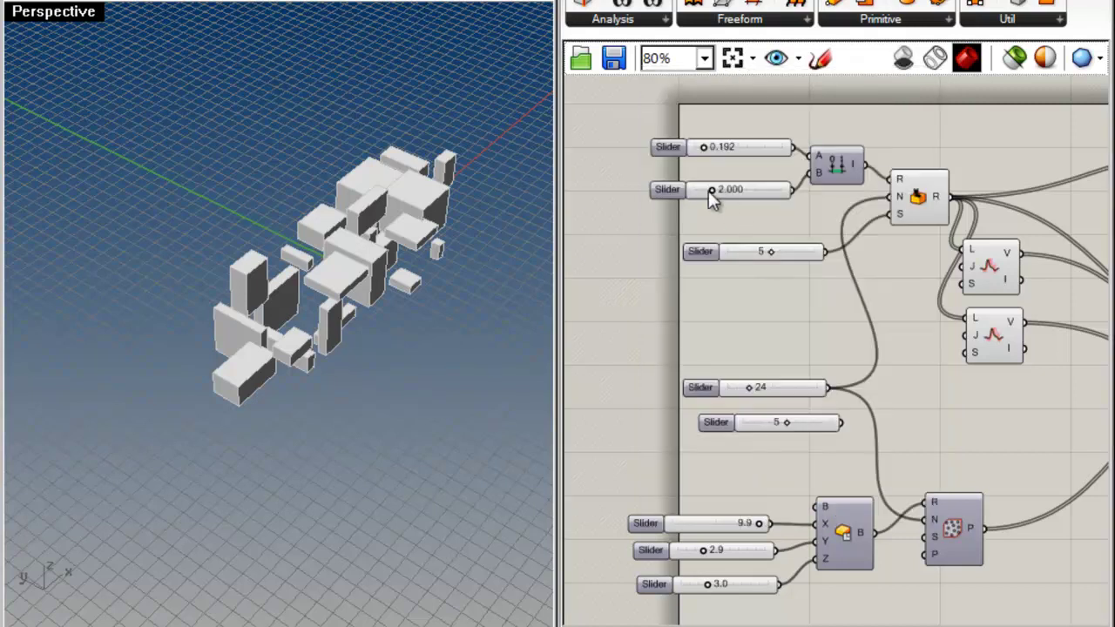
Set the Random domain's upper bound to 6.000 and the region box's Y size to 3.8
left_click_drag(723, 191, 749, 192)
right_click_drag(200, 361, 496, 327)
mouse_move(702, 551)
left_mouse_down()
mouse_move(783, 548)
mouse_move(686, 553)
mouse_move(711, 550)
left_mouse_up()
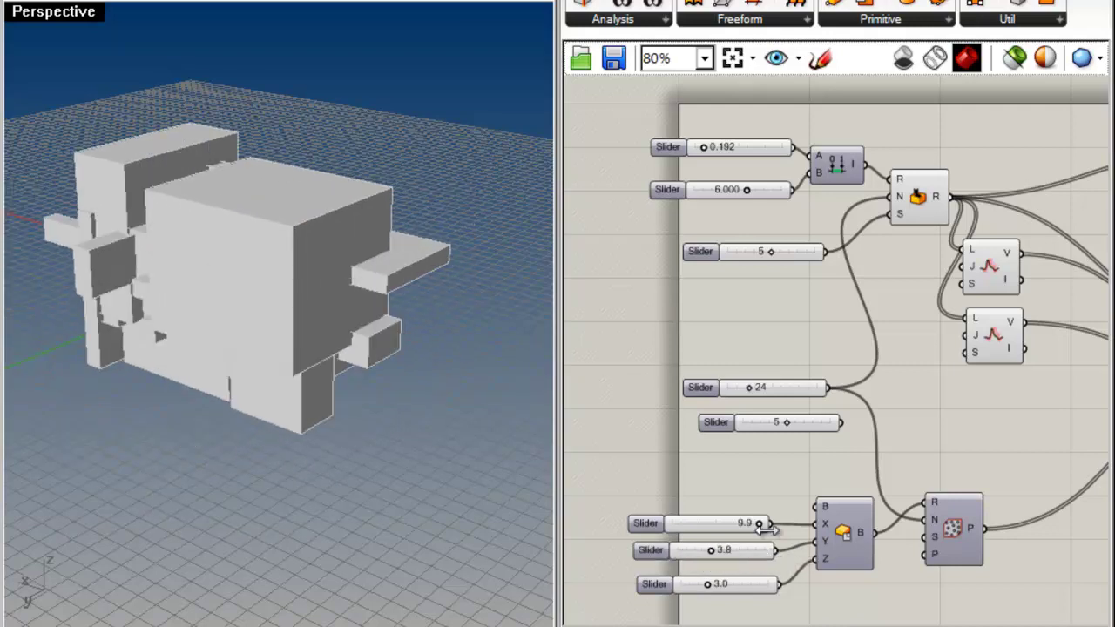
Try a lower bound of 1.167 and an upper bound of 1.000 for the Random domain
left_click_drag(704, 148, 745, 148)
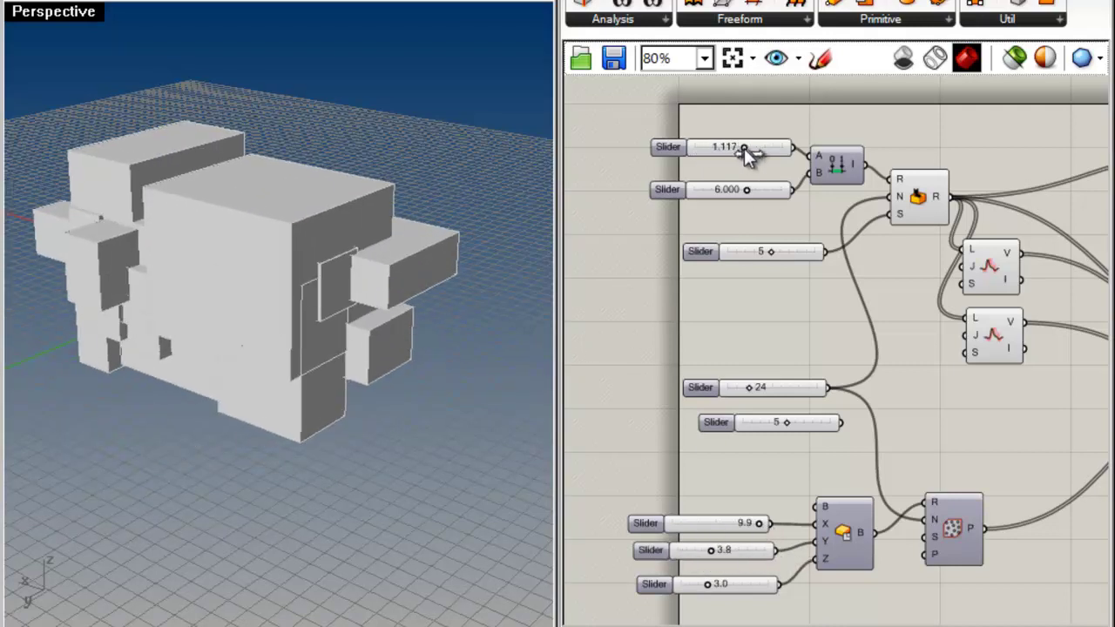
left_click_drag(746, 190, 705, 192)
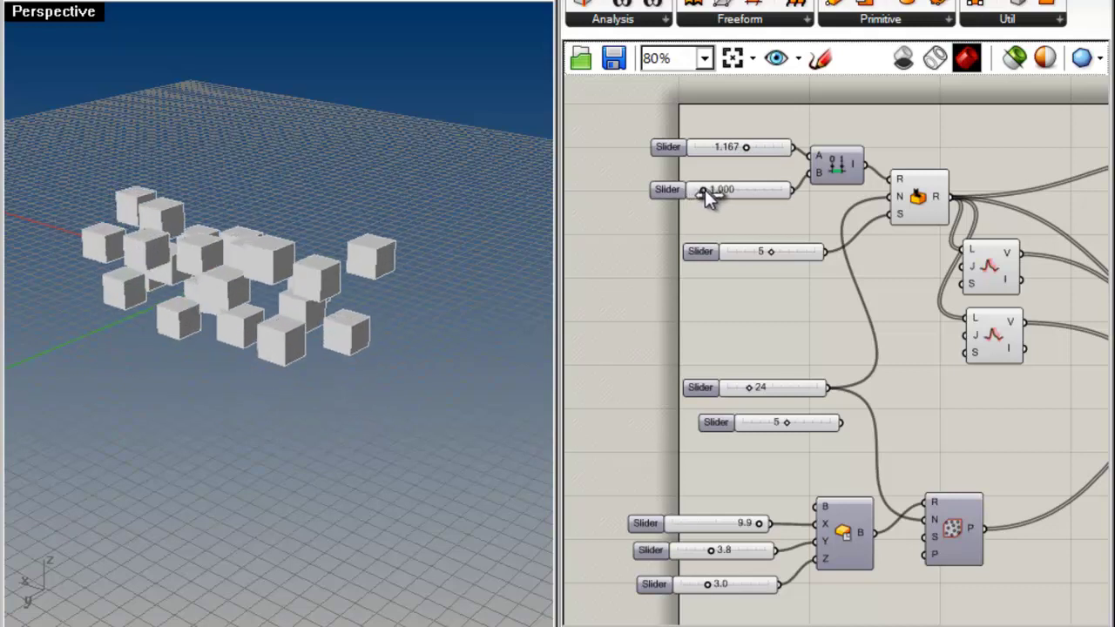
left_click_drag(747, 150, 725, 192)
Raise the shared count slider for the points and random numbers to 100
left_click_drag(748, 388, 823, 389)
right_click_drag(409, 340, 536, 449)
mouse_move(814, 385)
left_mouse_down()
mouse_move(749, 386)
mouse_move(821, 386)
left_mouse_up()
Set the Random domain's upper bound to 0.750 and its lower bound to 0.175, trying 0.725 on the way
mouse_move(721, 190)
left_mouse_down()
mouse_move(747, 188)
mouse_move(699, 189)
left_mouse_up()
left_click_drag(695, 148, 728, 149)
right_click_drag(441, 313, 549, 178)
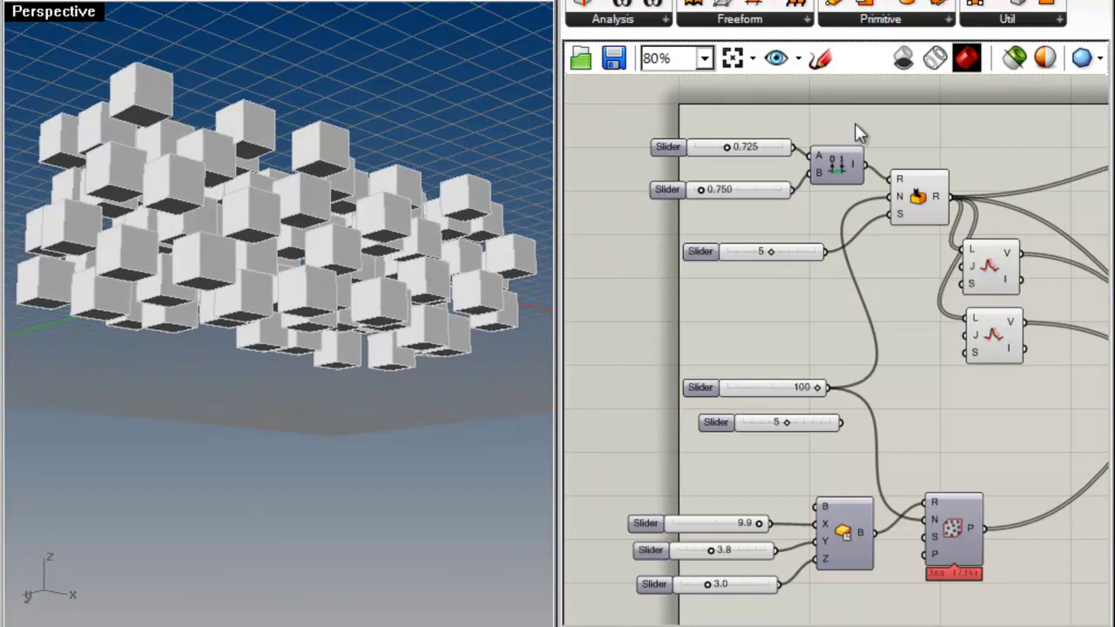
left_click_drag(719, 149, 697, 149)
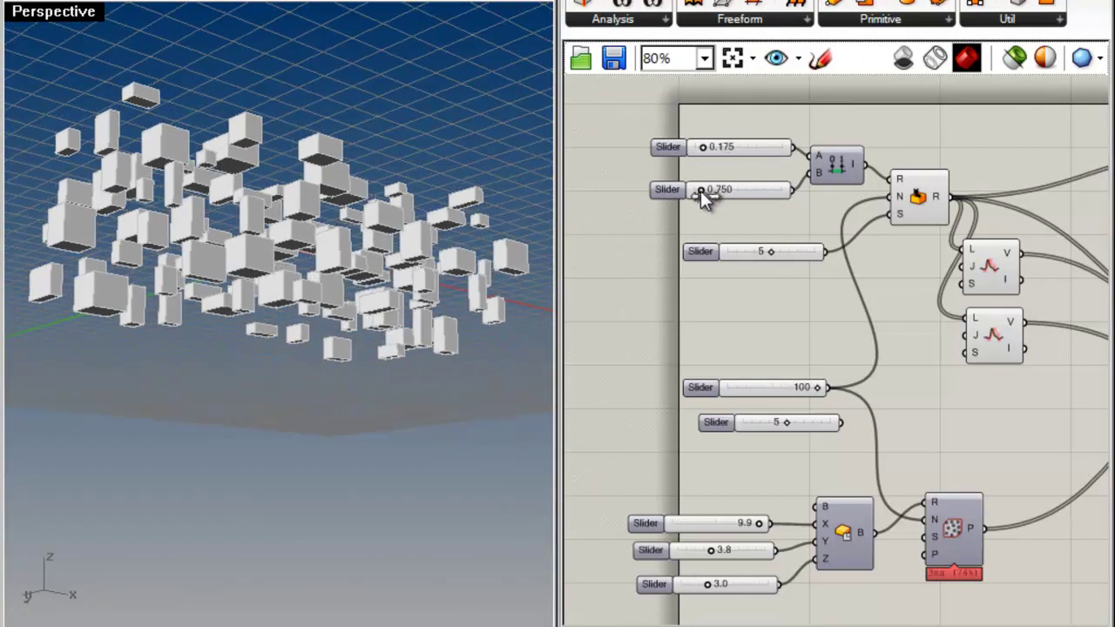